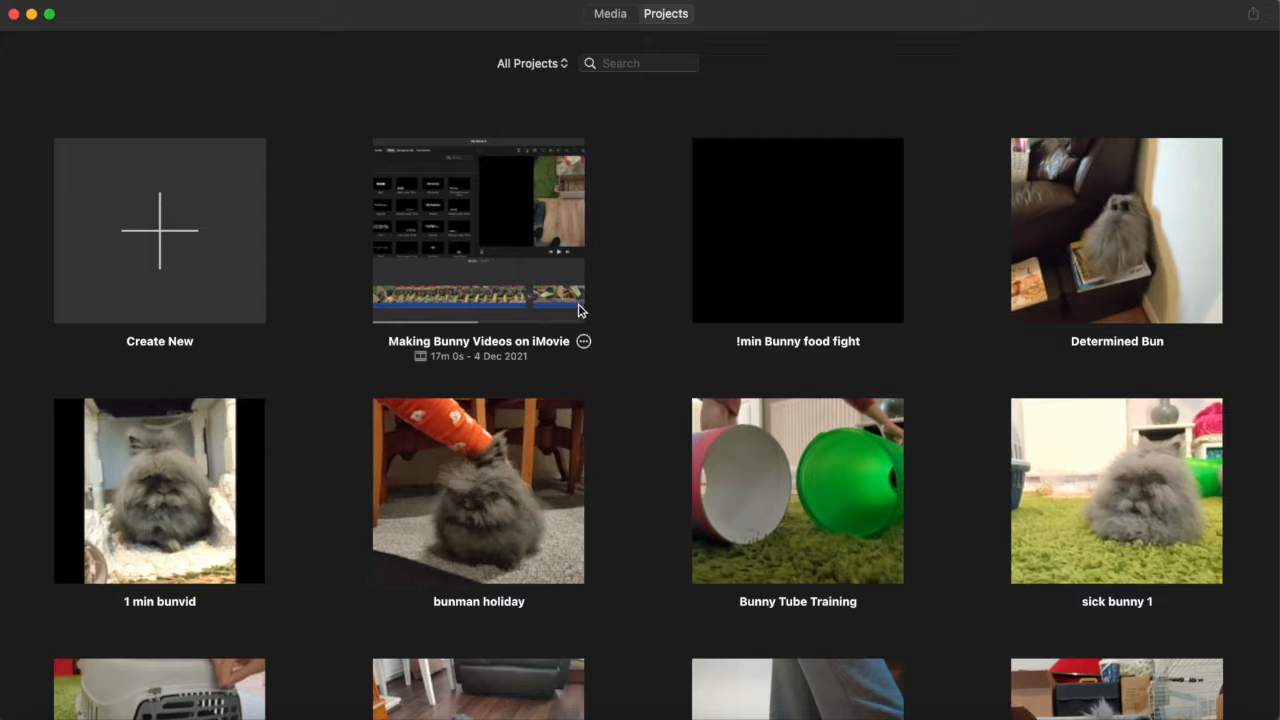
# - Create a new project of the Movie type
pyautogui.click(540, 238)
pyautogui.click(167, 241)
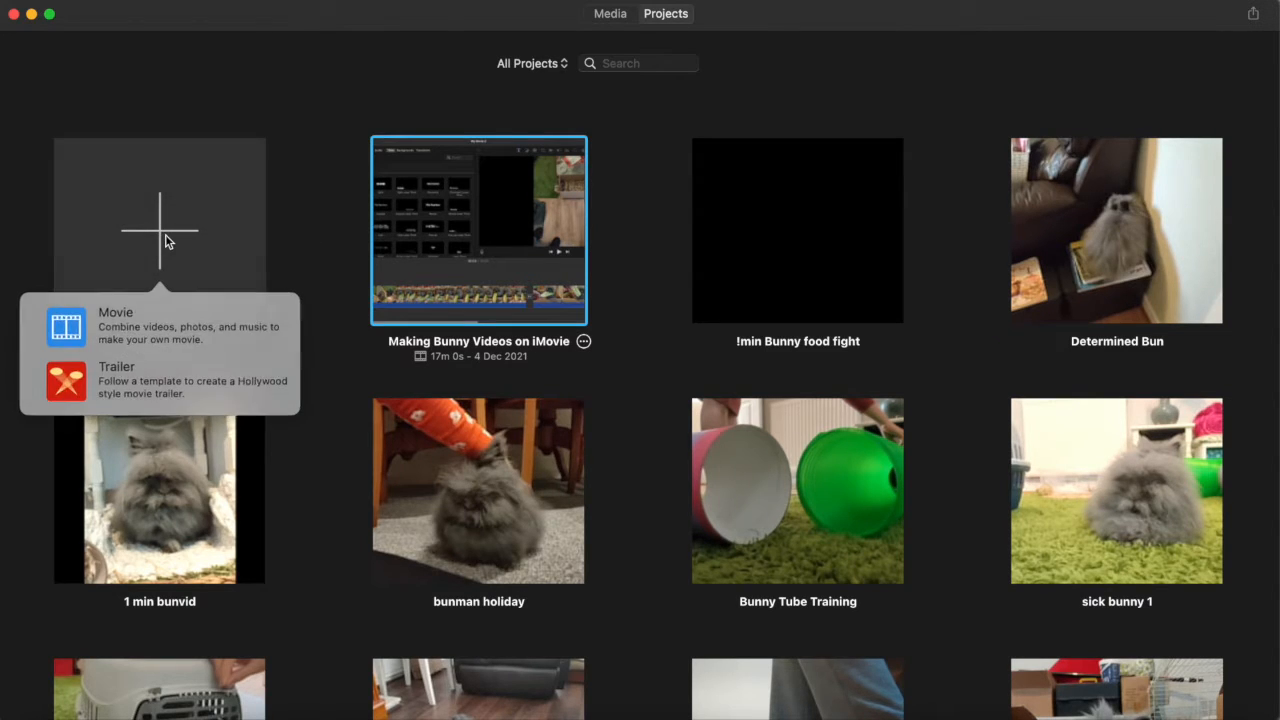
pyautogui.click(158, 330)
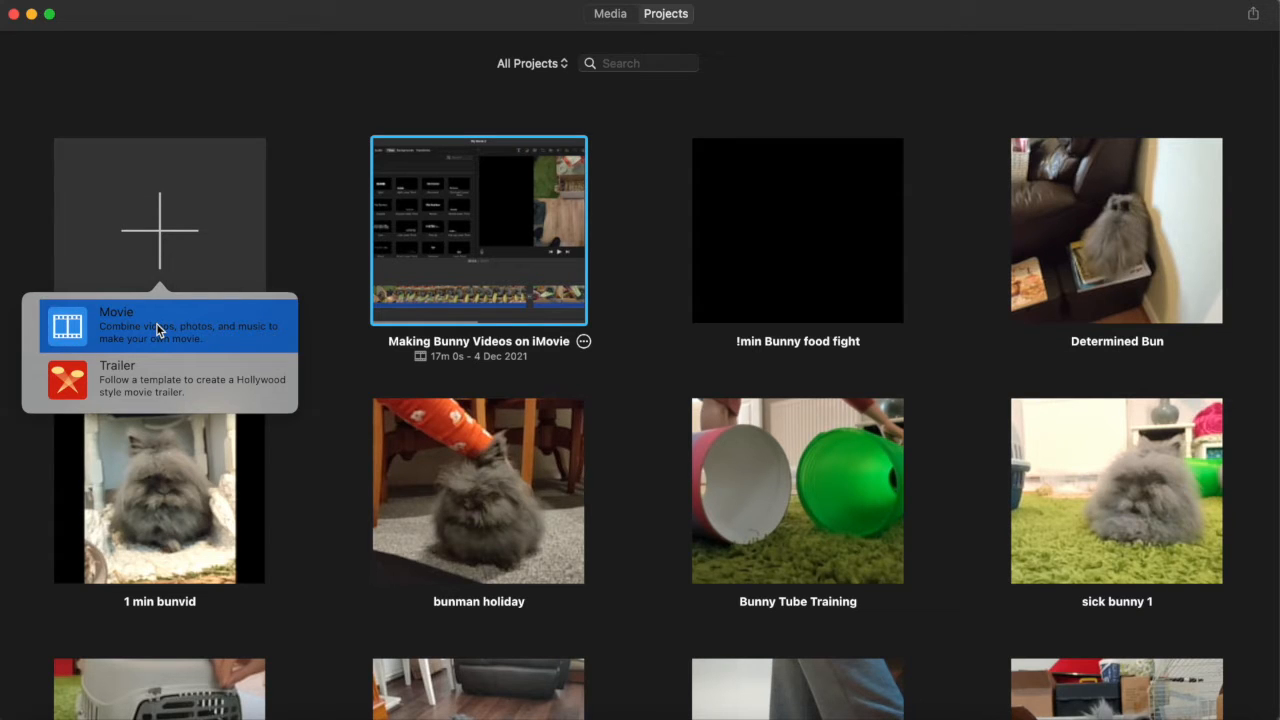
pyautogui.click(158, 330)
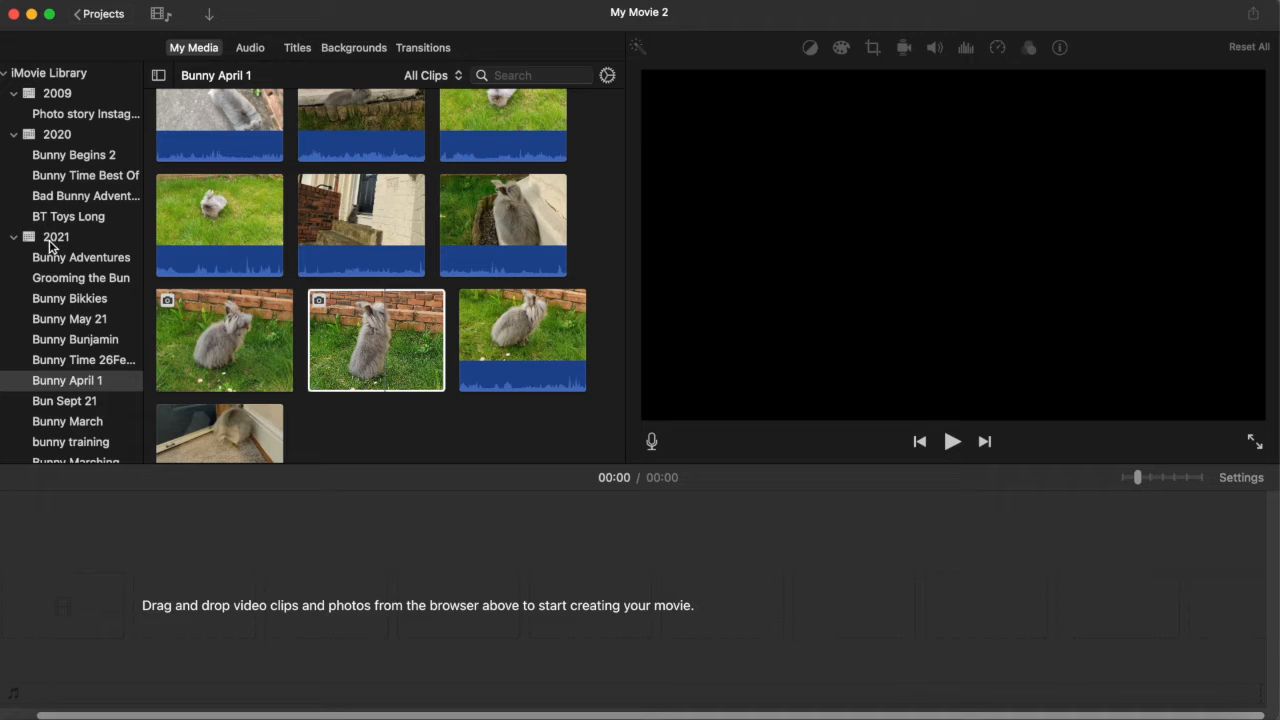
# - Create a new event in the library under 2021 and name it "imovie bunny video"
pyautogui.click(56, 240)
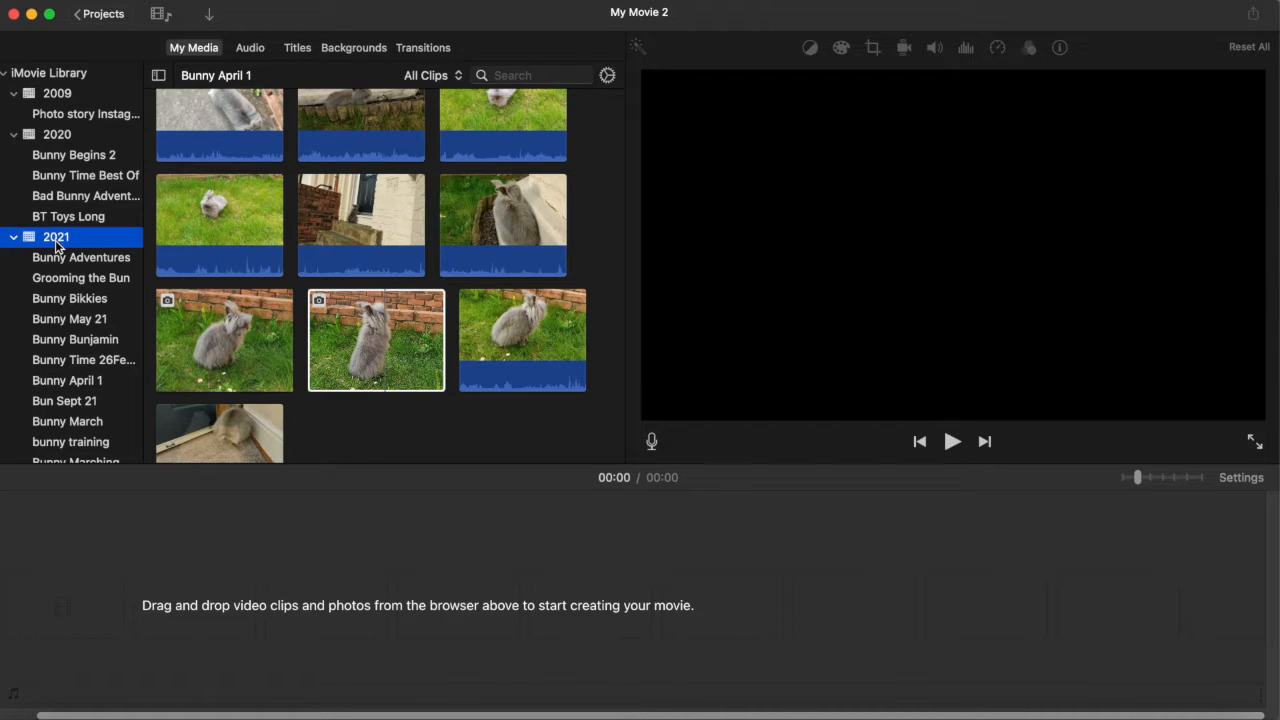
pyautogui.rightClick(56, 241)
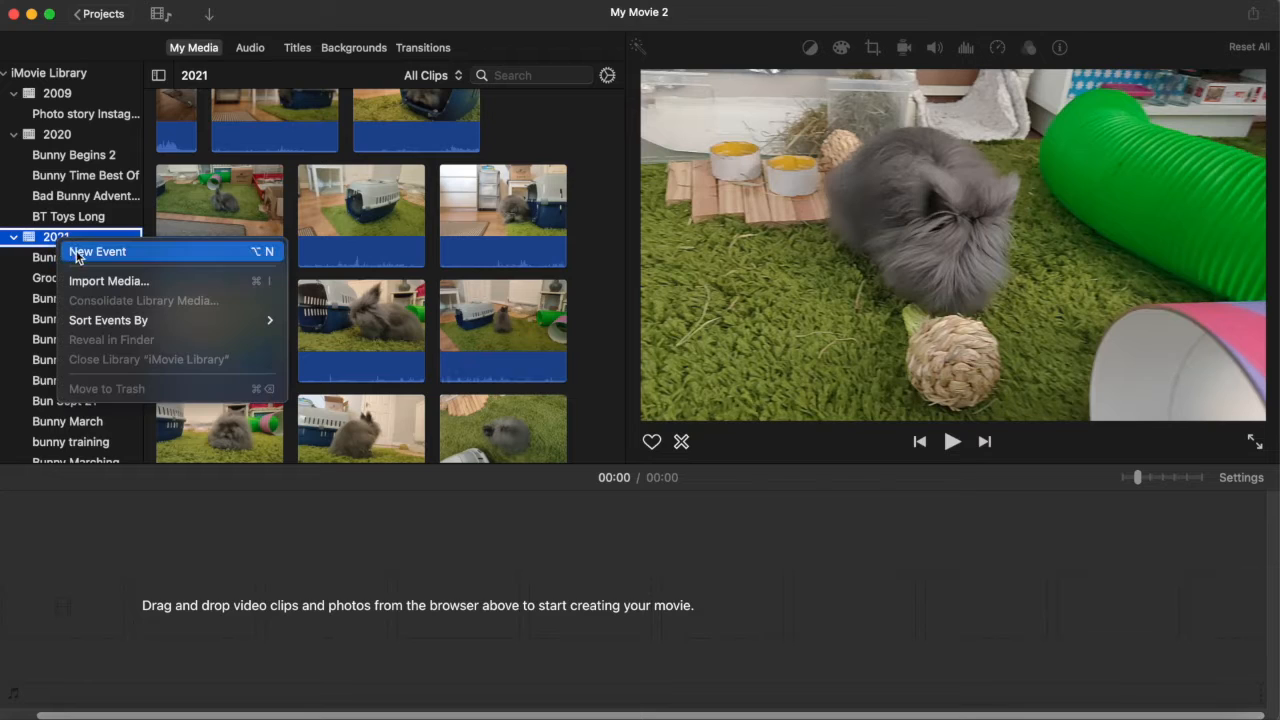
pyautogui.click(87, 252)
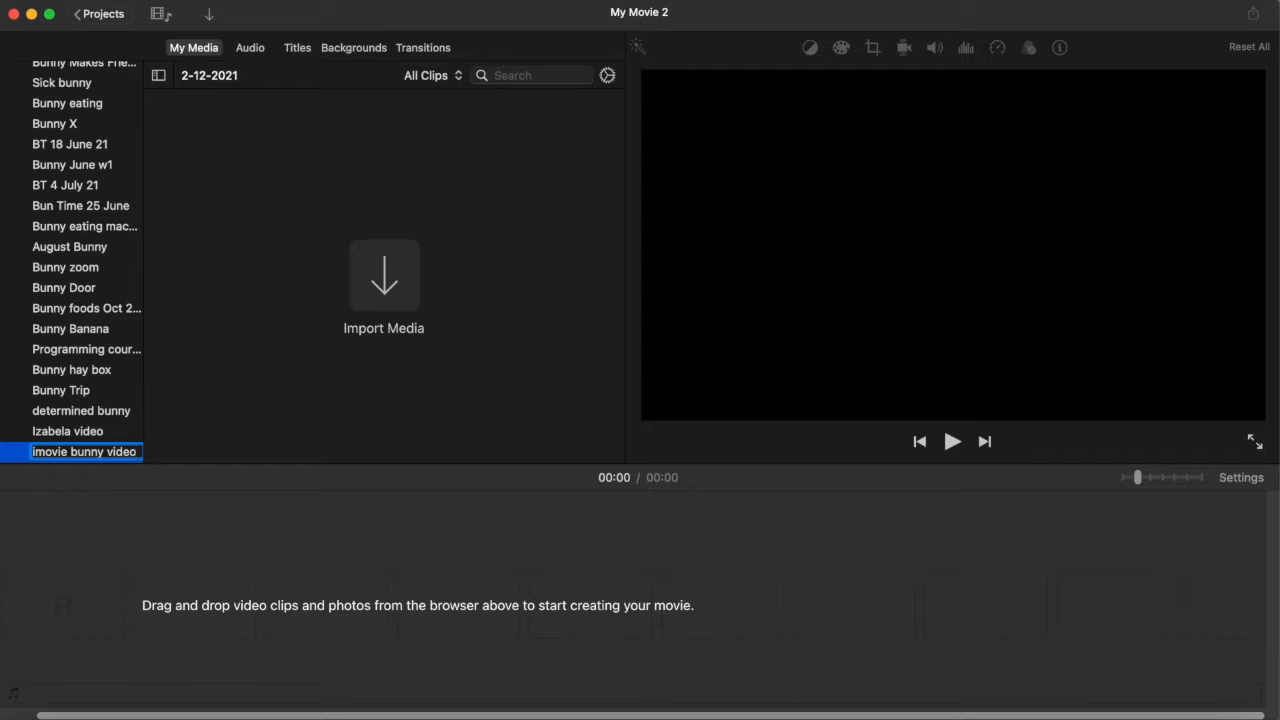
pyautogui.press('Return')
# - Import the photo and three videos from Finder's October folder into the new event, and widen the project window again
pyautogui.click(181, 503)
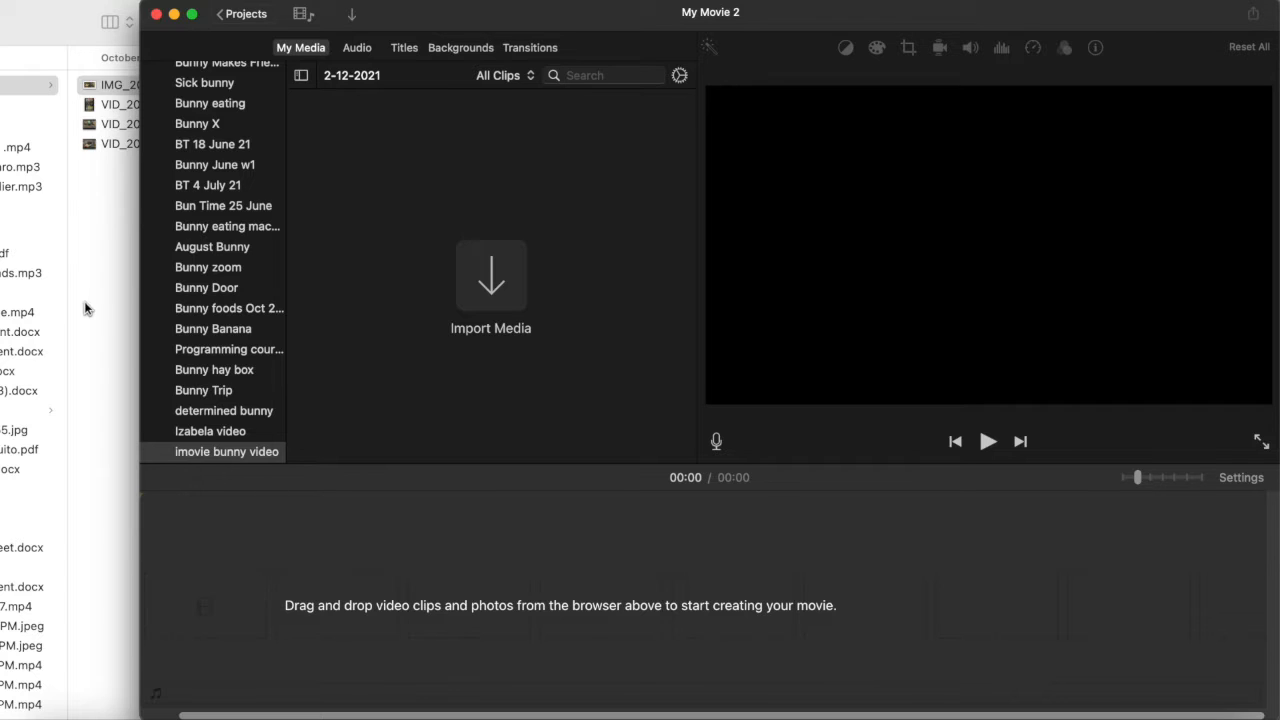
pyautogui.click(105, 337)
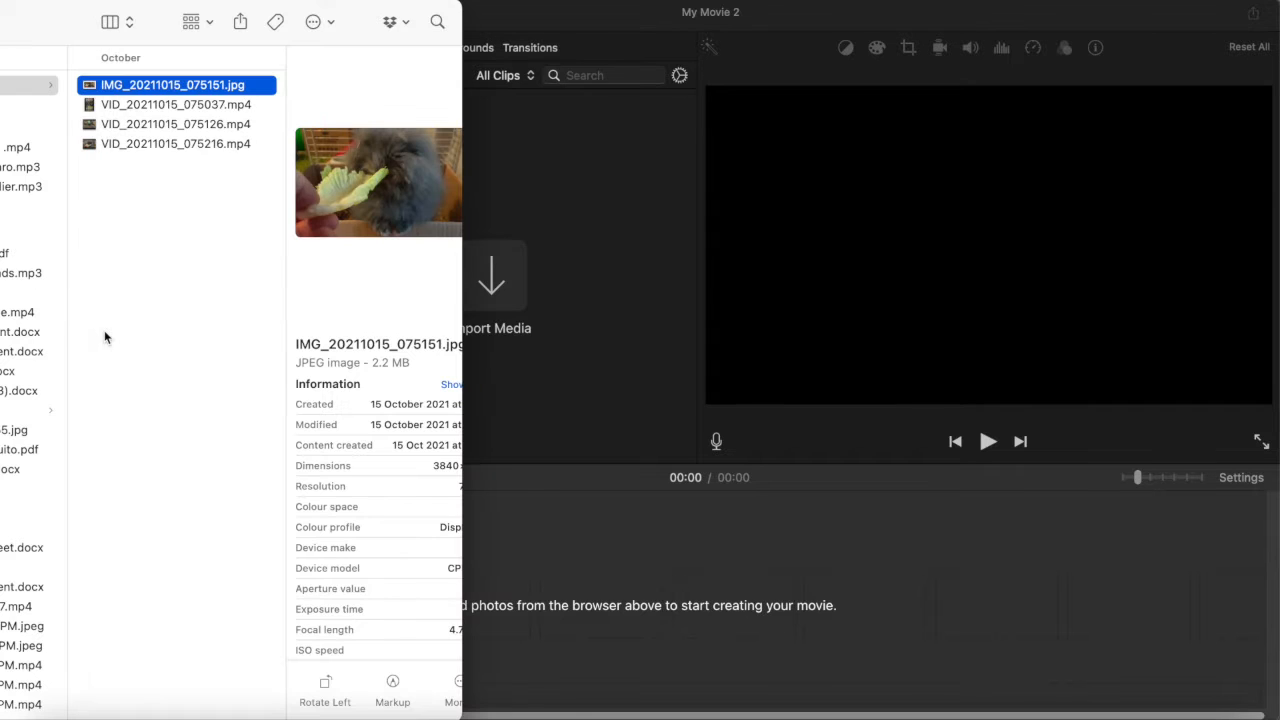
pyautogui.click(557, 283)
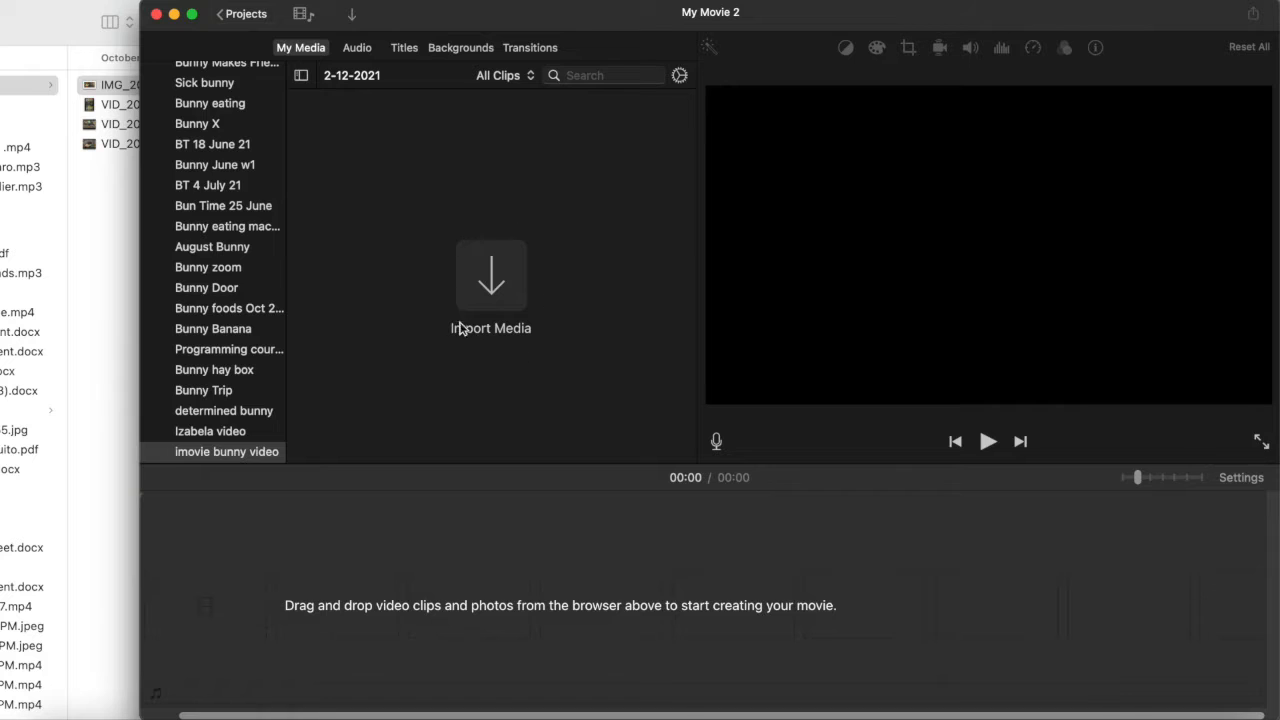
pyautogui.click(114, 397)
pyautogui.moveTo(172, 213); pyautogui.dragTo(569, 256)
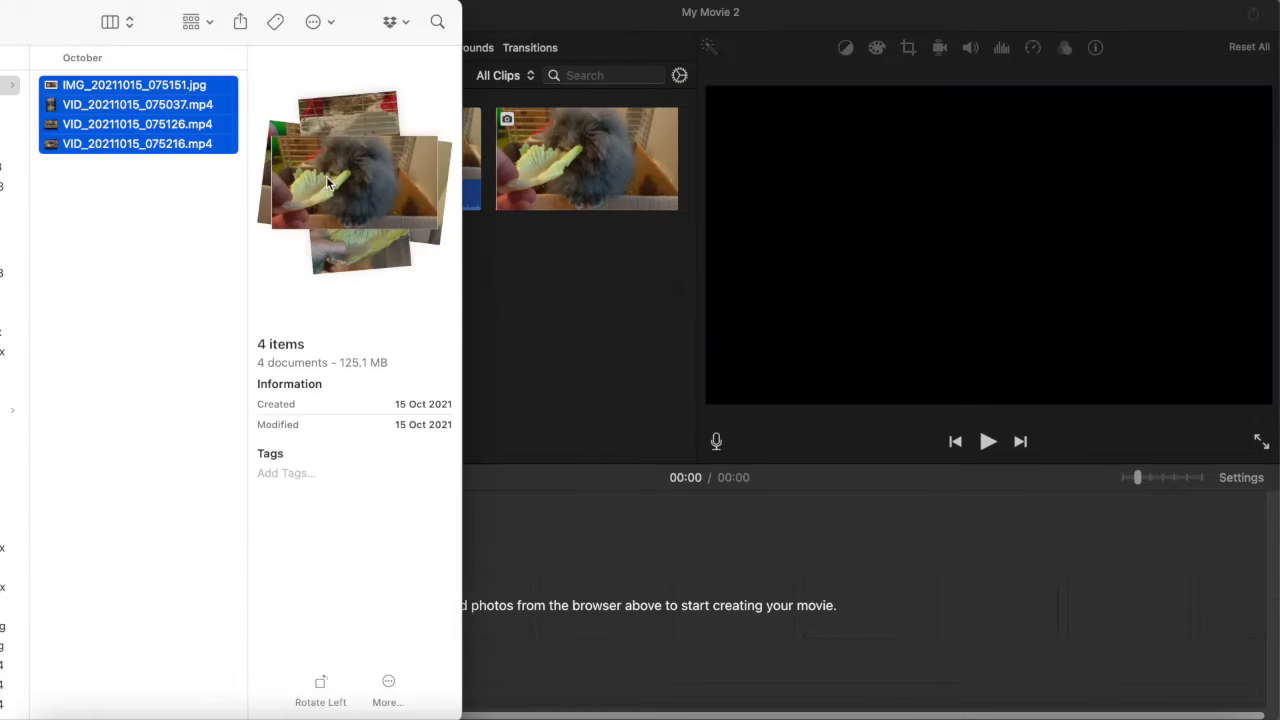
pyautogui.click(534, 347)
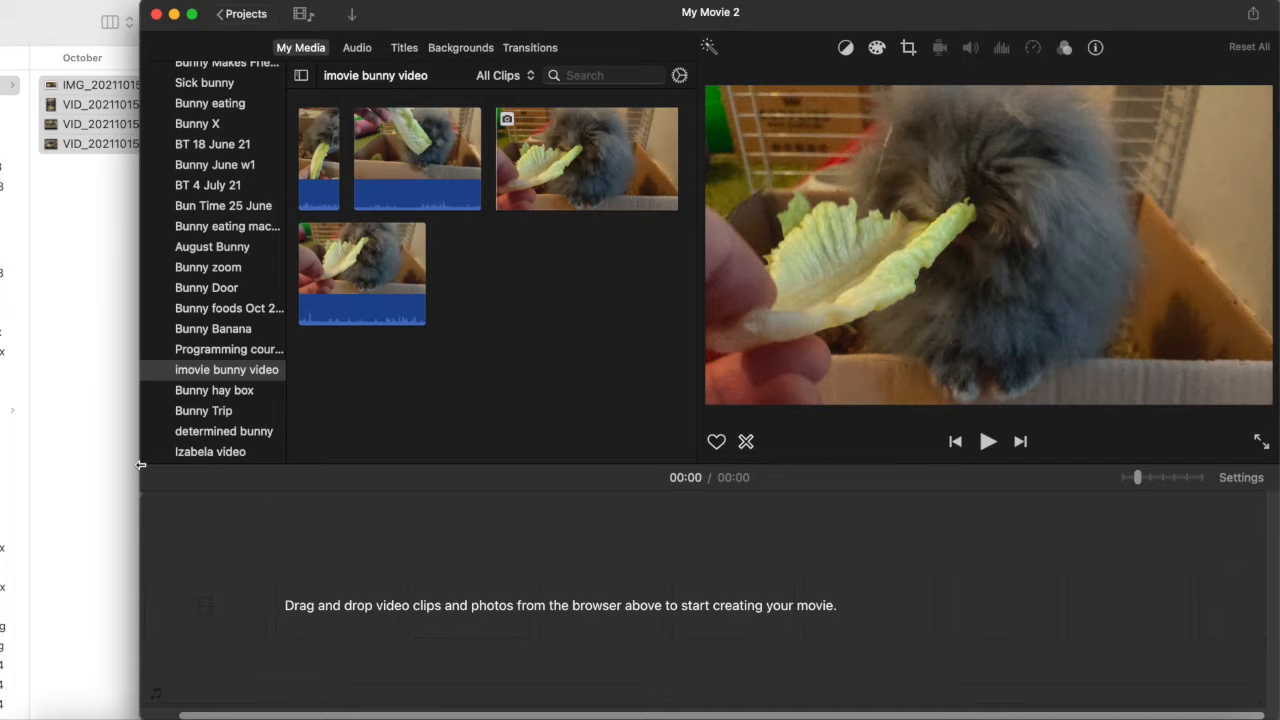
pyautogui.moveTo(125, 465); pyautogui.dragTo(2, 474)
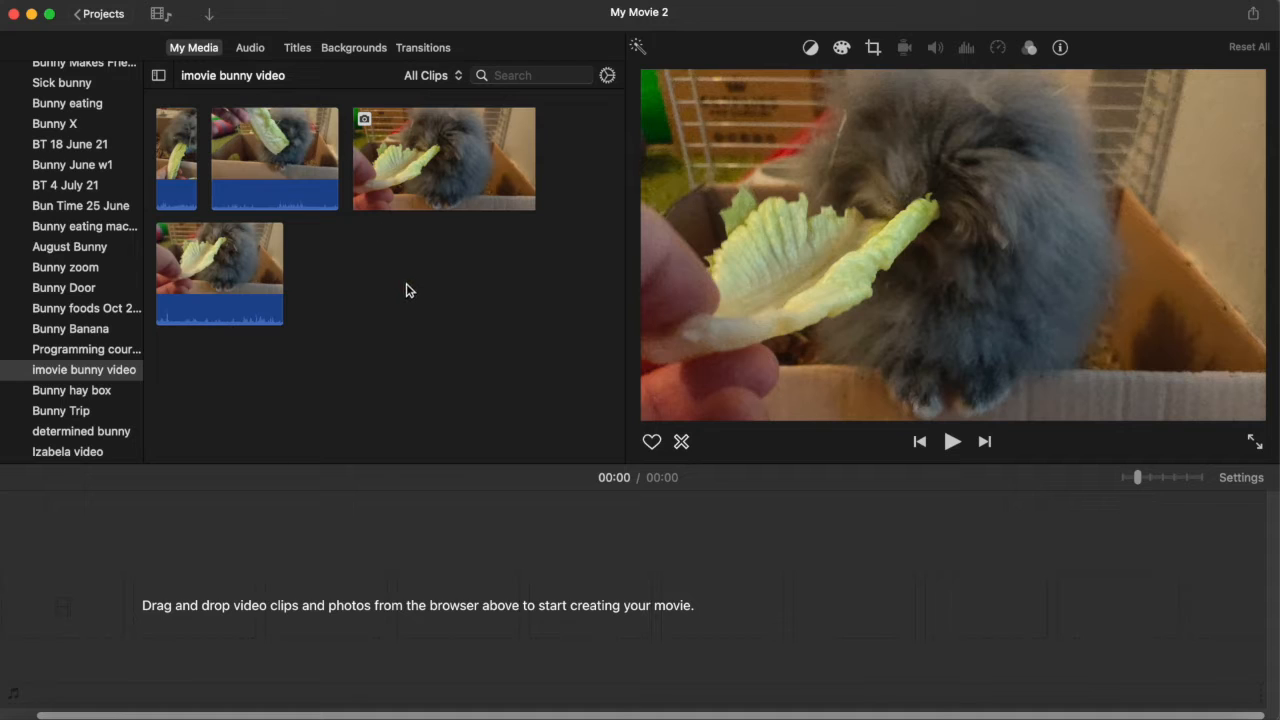
# - Place VID_20211015_075037 at the start of the timeline and VID_20211015_075126 directly behind it
pyautogui.click(787, 670)
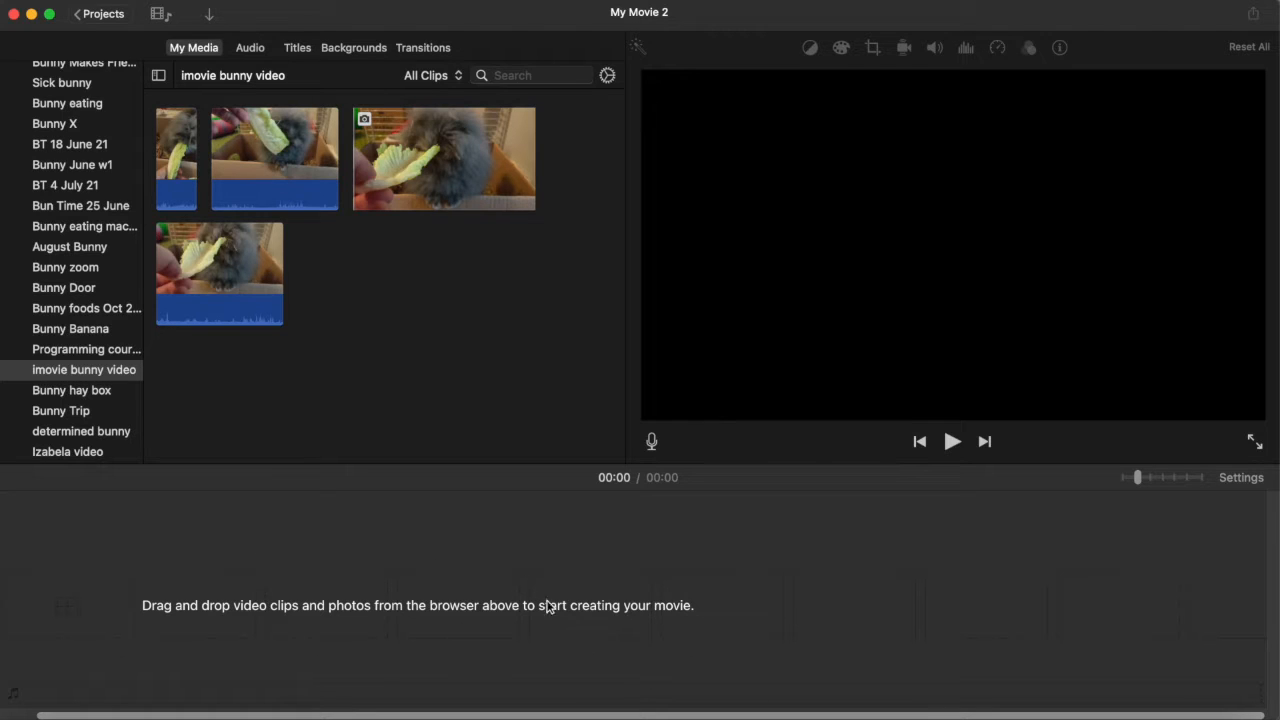
pyautogui.click(367, 283)
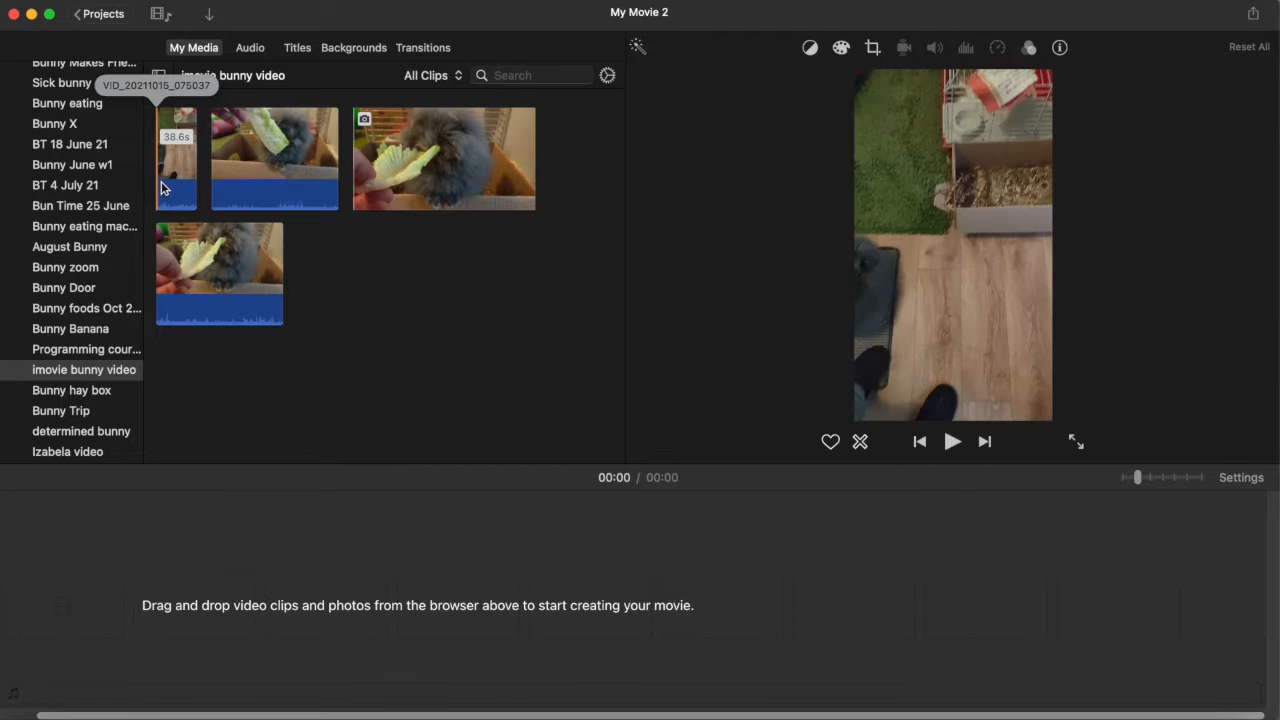
pyautogui.moveTo(171, 190); pyautogui.dragTo(50, 608)
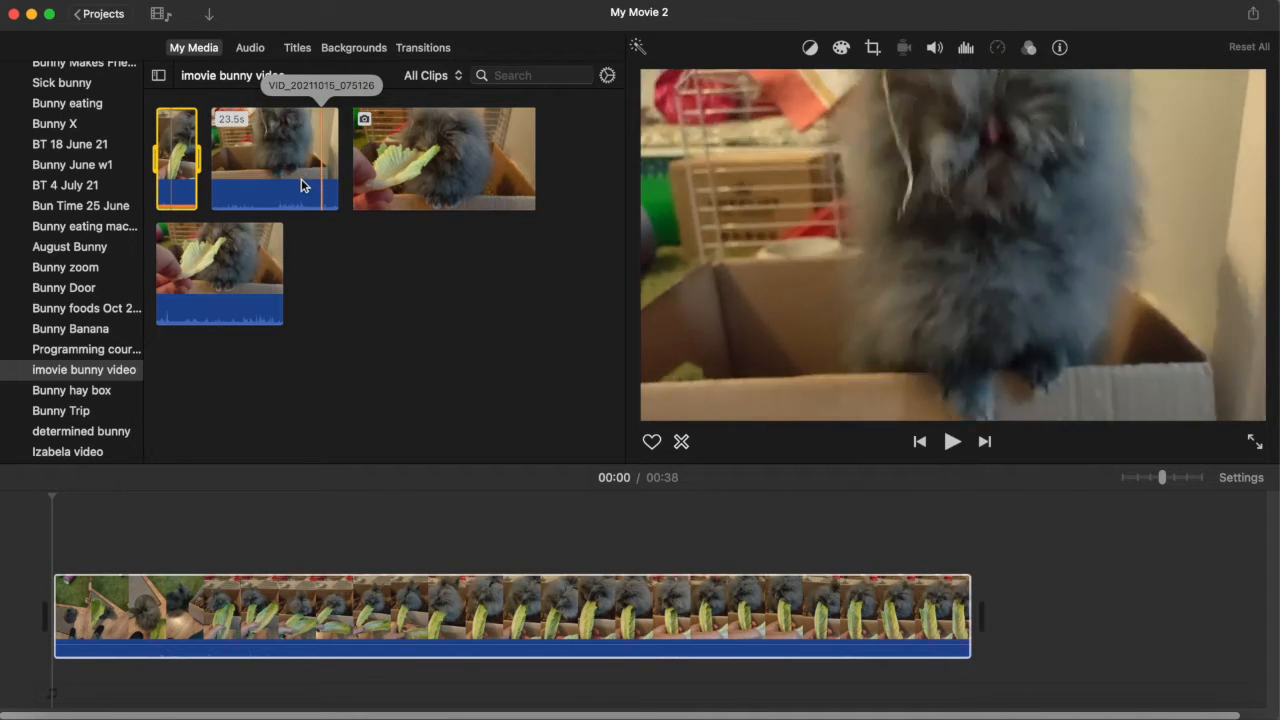
pyautogui.moveTo(296, 178); pyautogui.dragTo(999, 611)
# - Append VID_20211015_075216 and the lettuce photo to the end of the timeline
pyautogui.hscroll(5, 999, 611)
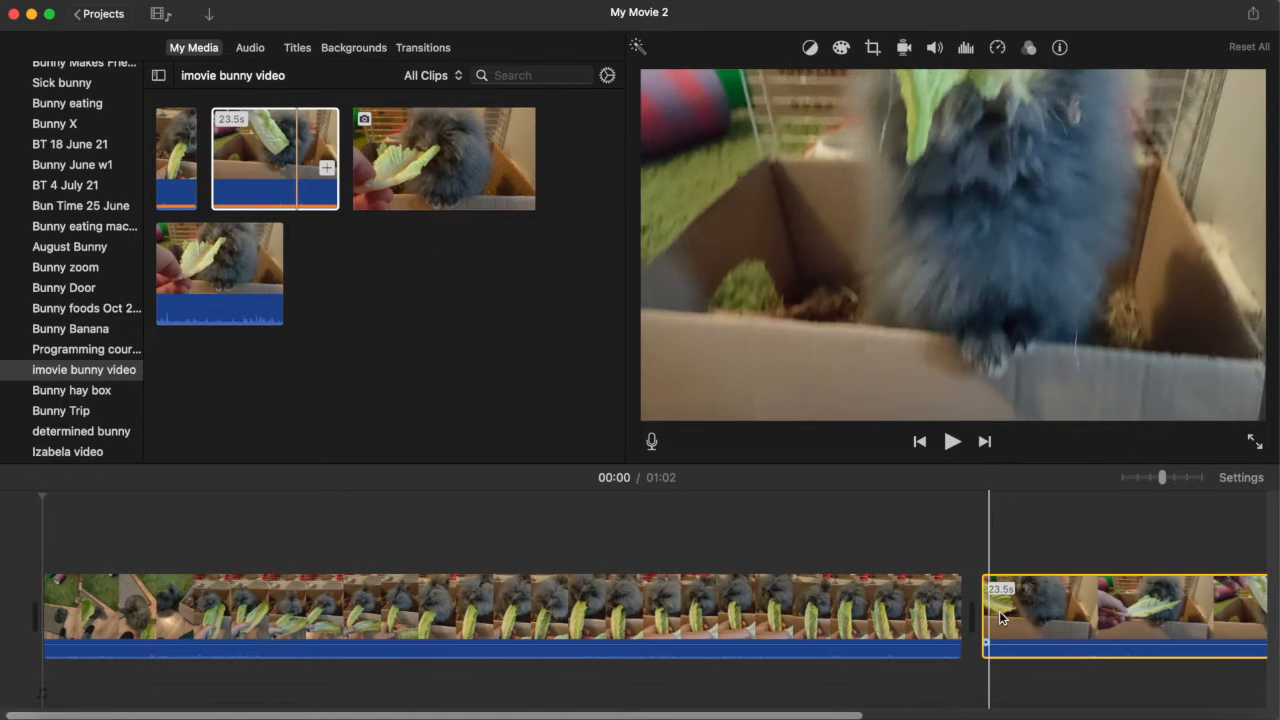
pyautogui.hscroll(5, 999, 611)
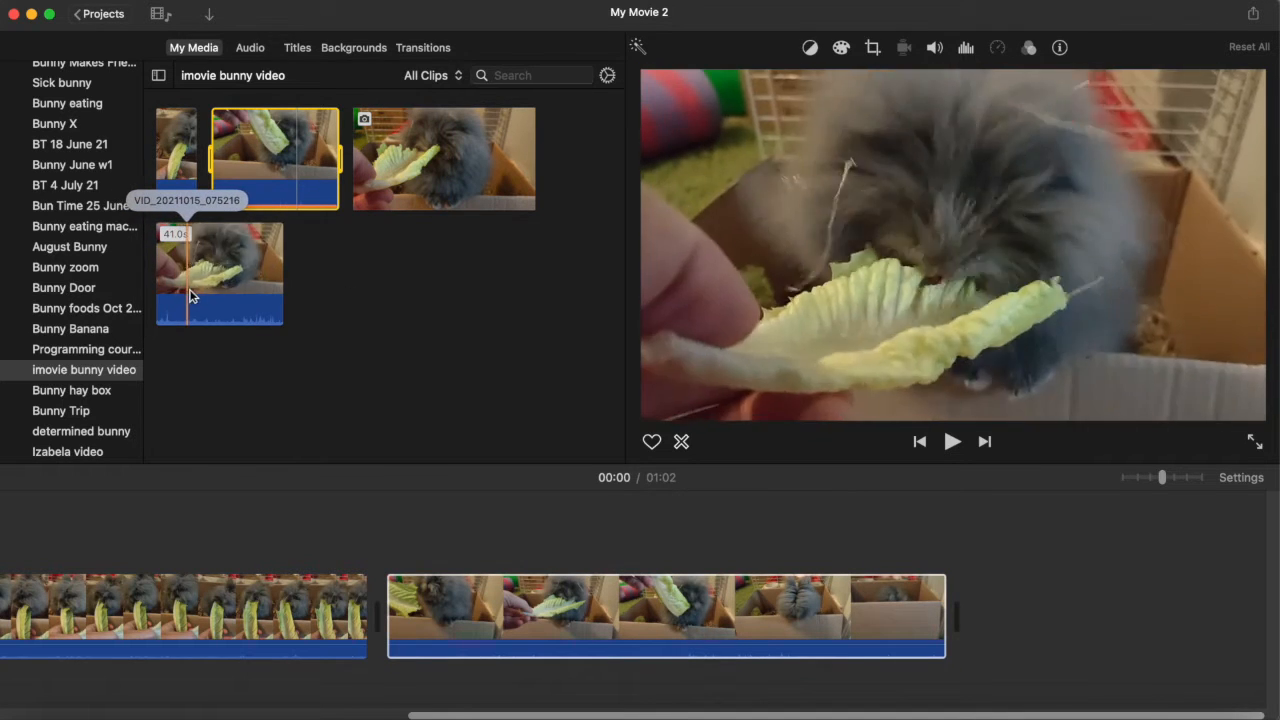
pyautogui.moveTo(202, 291); pyautogui.dragTo(983, 612)
pyautogui.hscroll(5, 983, 612)
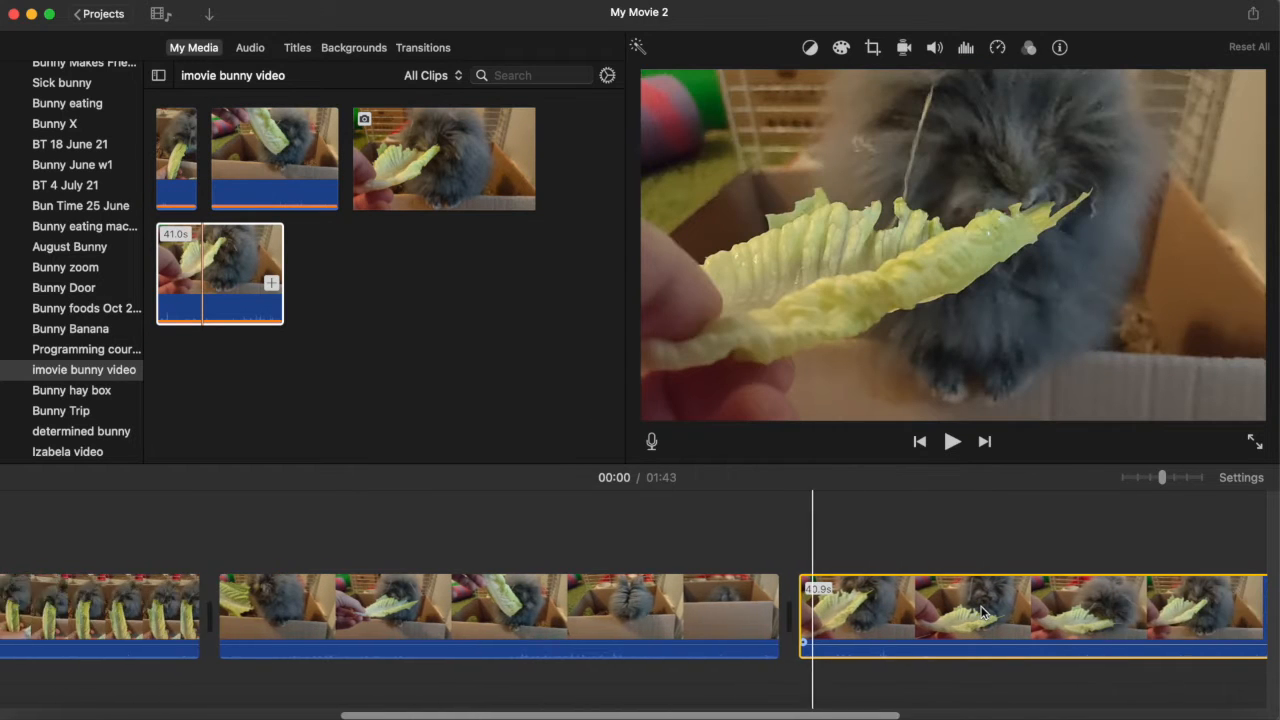
pyautogui.hscroll(3, 877, 604)
pyautogui.hscroll(3, 905, 604)
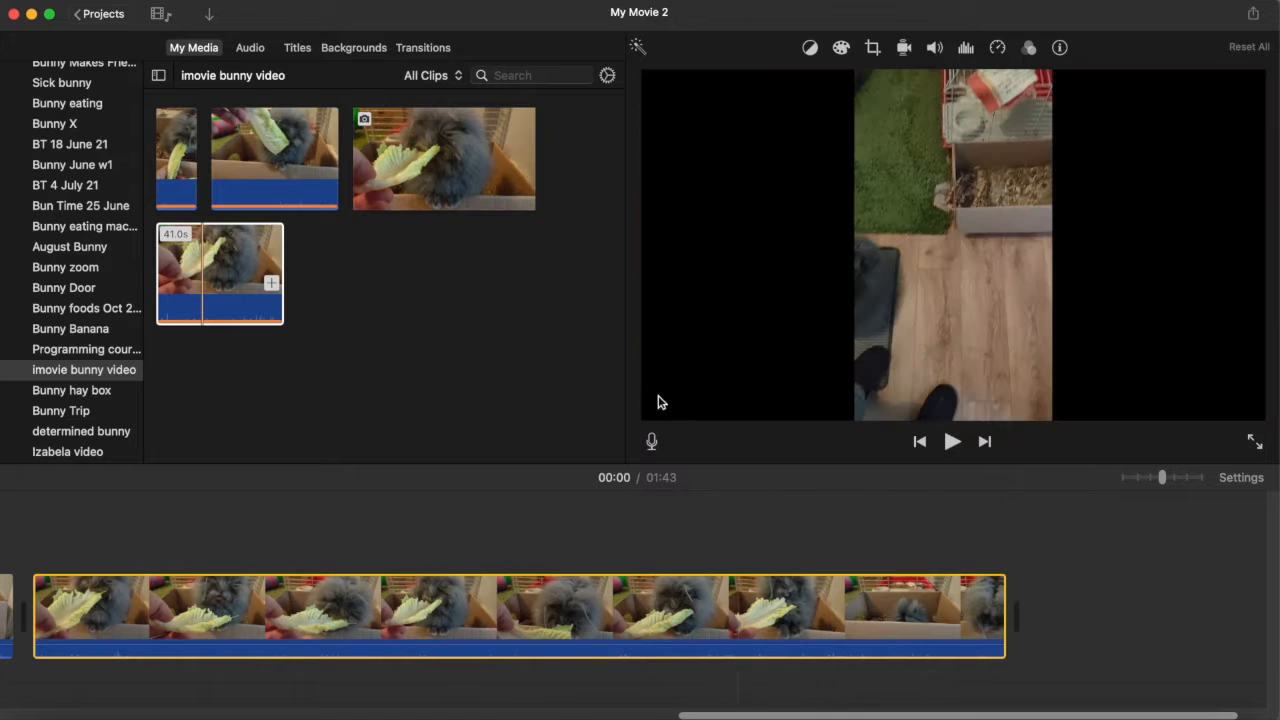
pyautogui.moveTo(419, 174); pyautogui.dragTo(1035, 612)
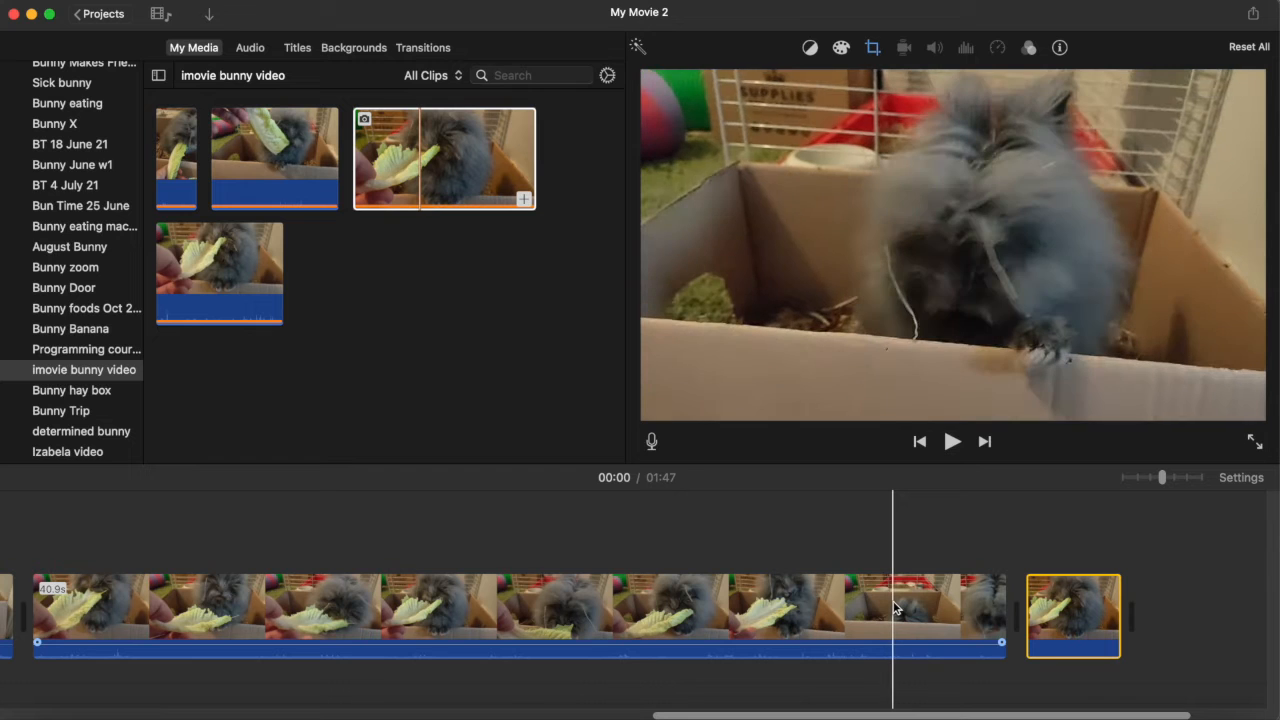
# - Insert the lettuce photo again before the first video clip and play the movie through
pyautogui.hscroll(-15, 895, 608)
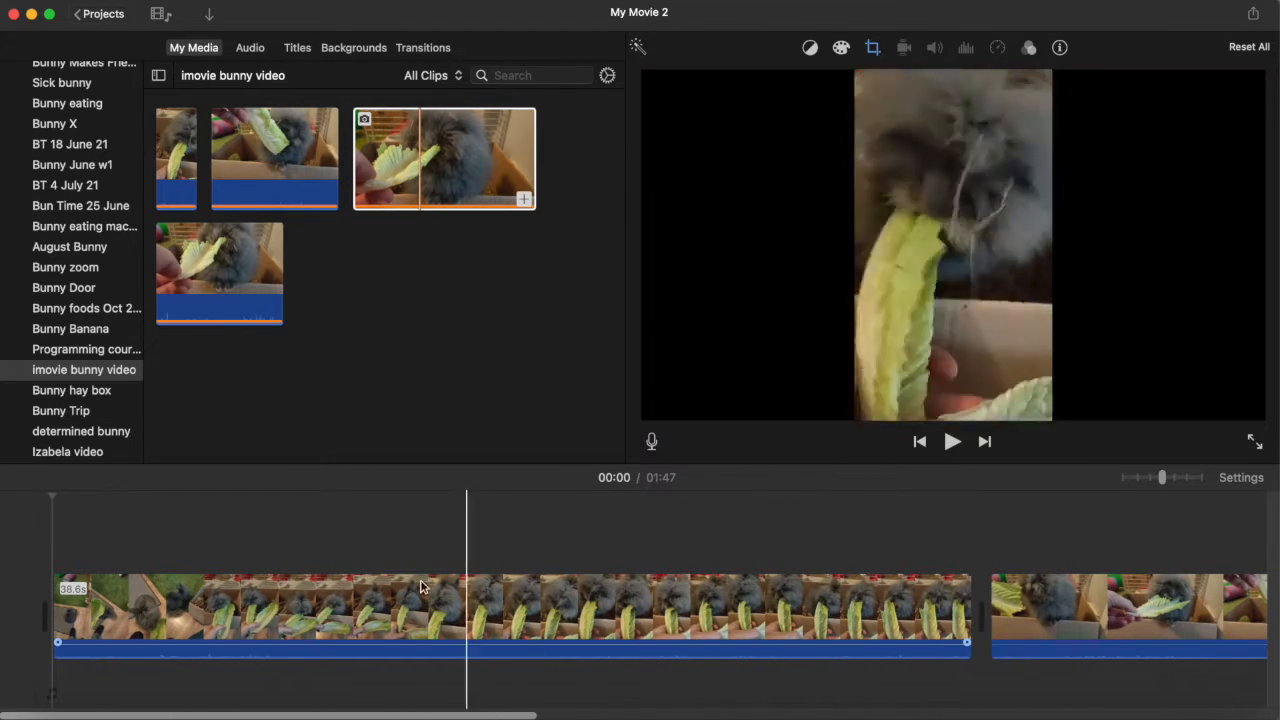
pyautogui.click(462, 180)
pyautogui.moveTo(462, 180); pyautogui.dragTo(62, 614)
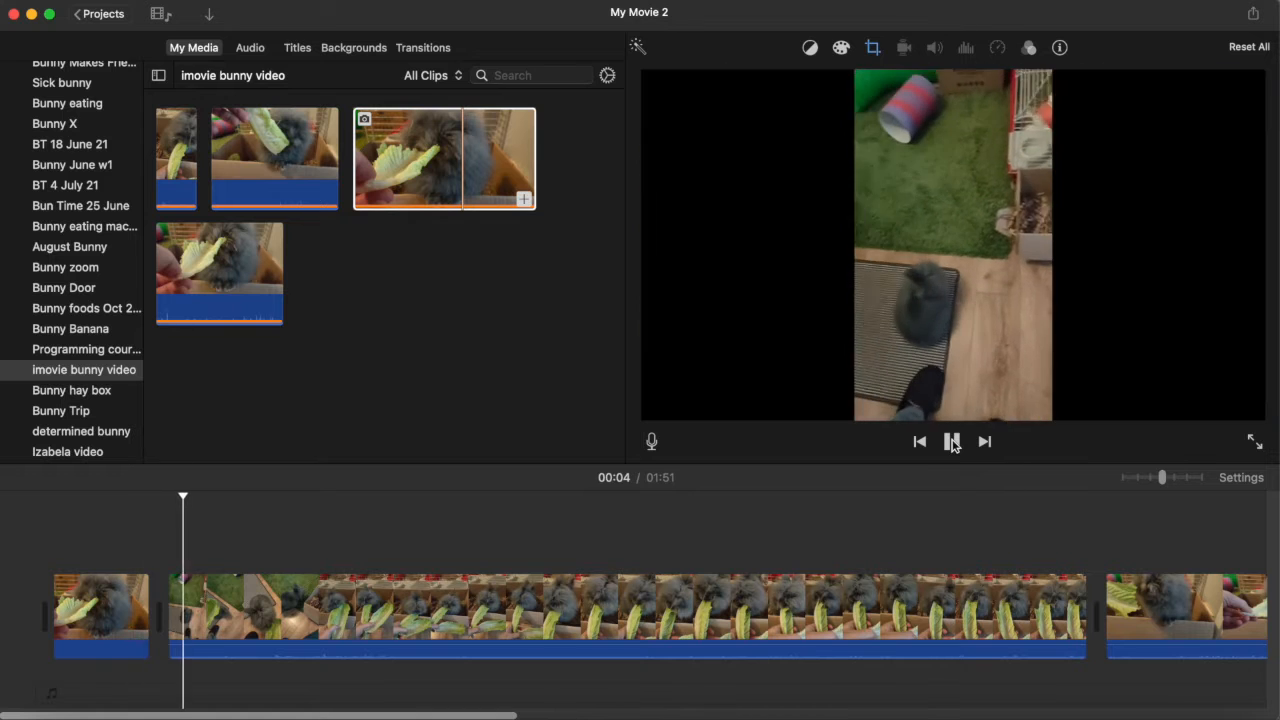
pyautogui.press('XF86AudioLowerVolume')
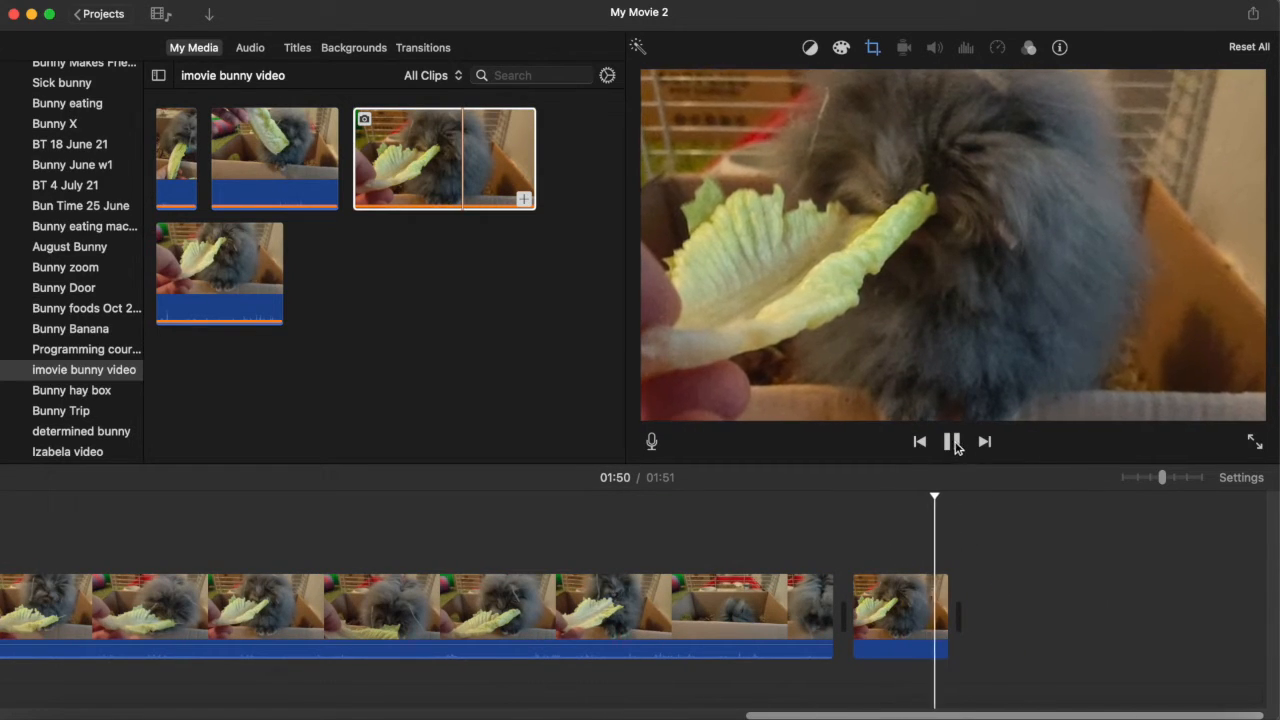
# - Cut a section of about 5 s, from about 01:26 to 01:31, out of the last video clip in the timeline
pyautogui.hscroll(-15, 726, 543)
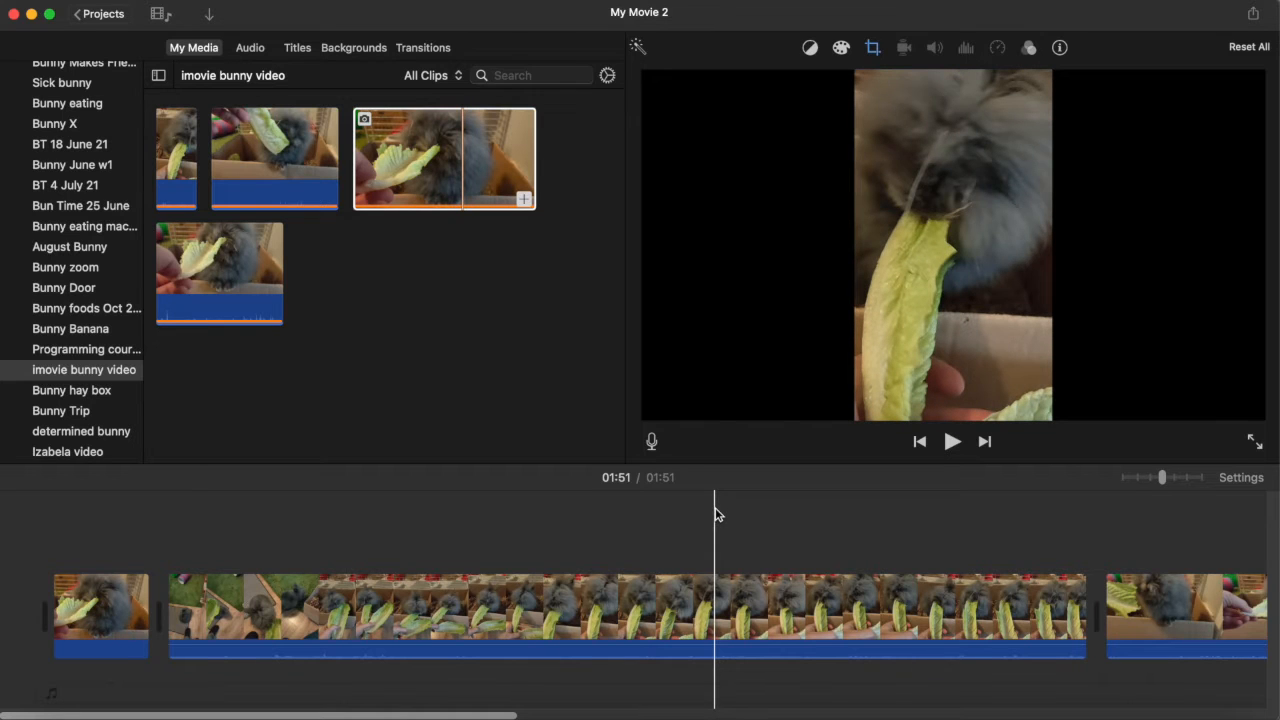
pyautogui.hscroll(15, 715, 514)
pyautogui.hscroll(15, 715, 514)
pyautogui.hscroll(15, 715, 514)
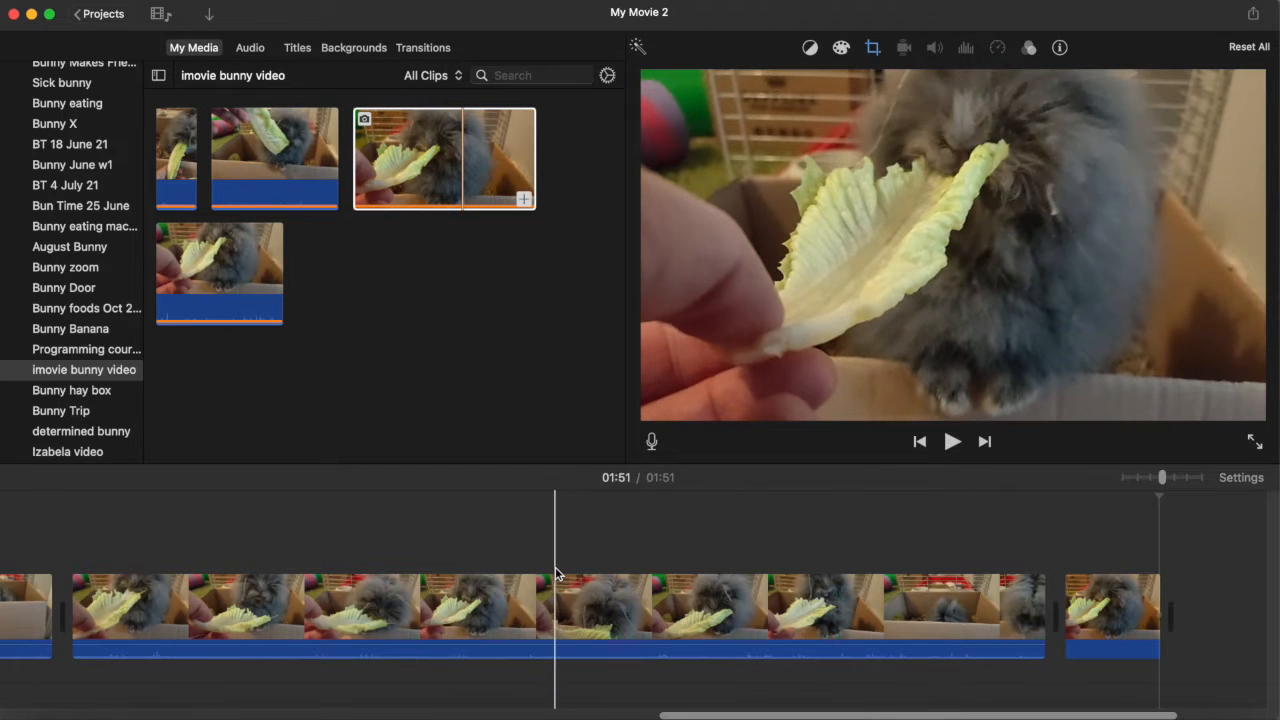
pyautogui.click(557, 597)
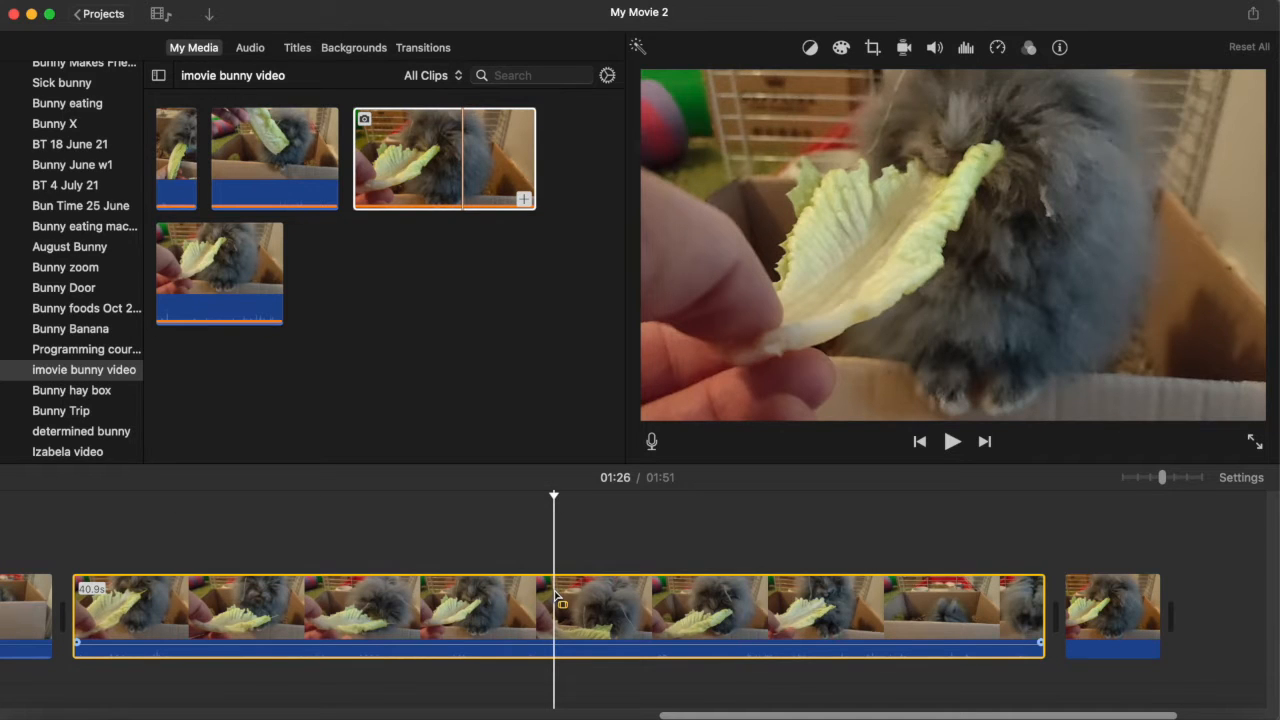
pyautogui.moveTo(557, 597); pyautogui.dragTo(677, 607)
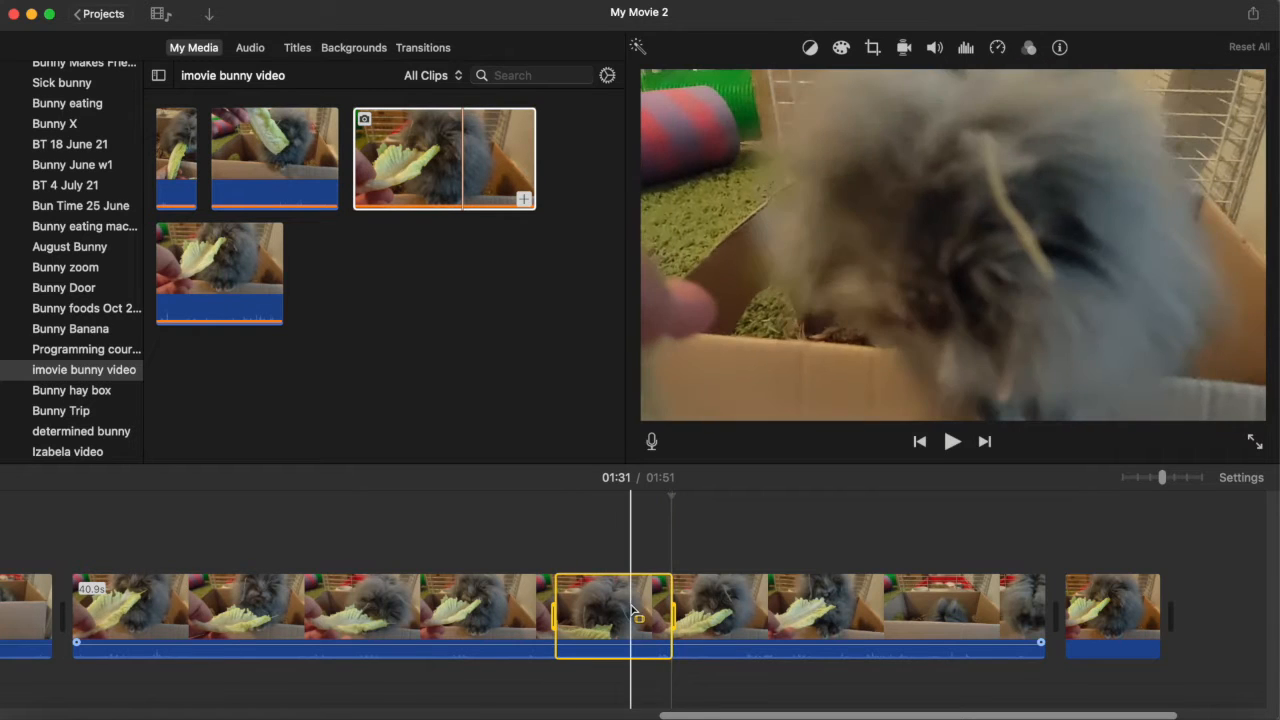
pyautogui.press('Delete')
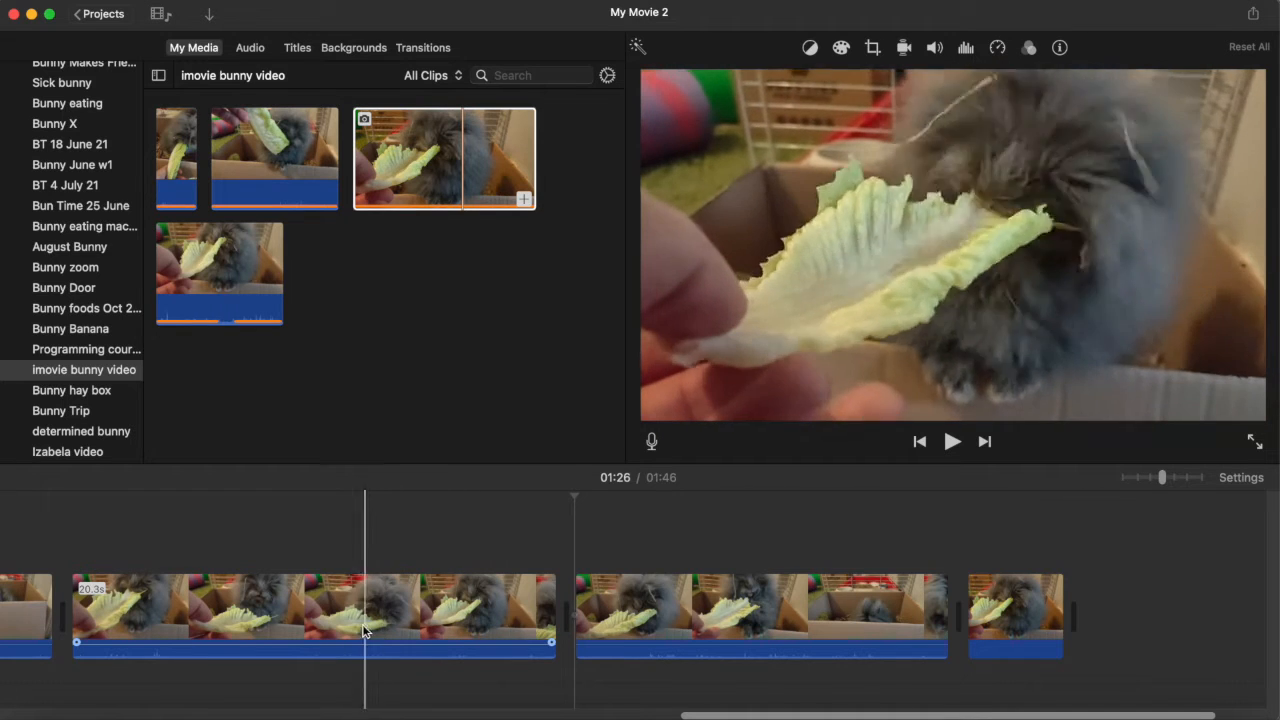
# - Split the second video clip, VID_20211015_075126, at about 00:49 and delete its opening 6.7 s part
pyautogui.hscroll(-5, 350, 630)
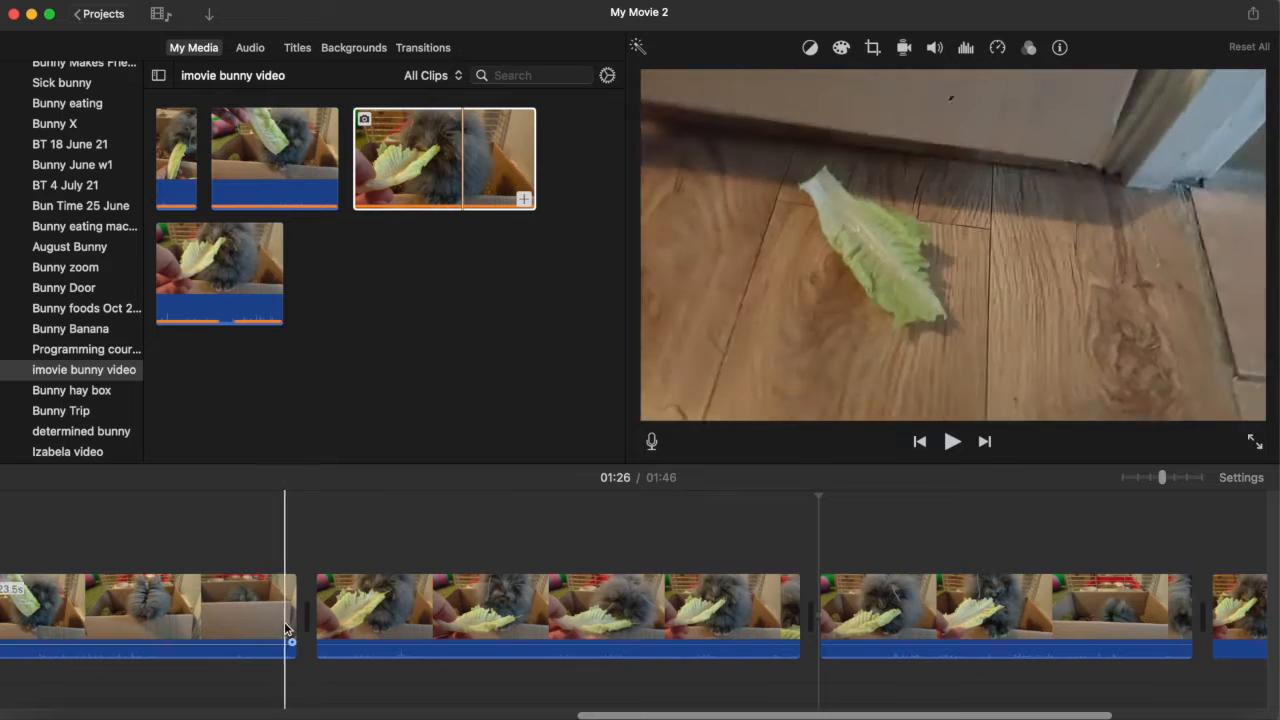
pyautogui.hscroll(-5, 200, 628)
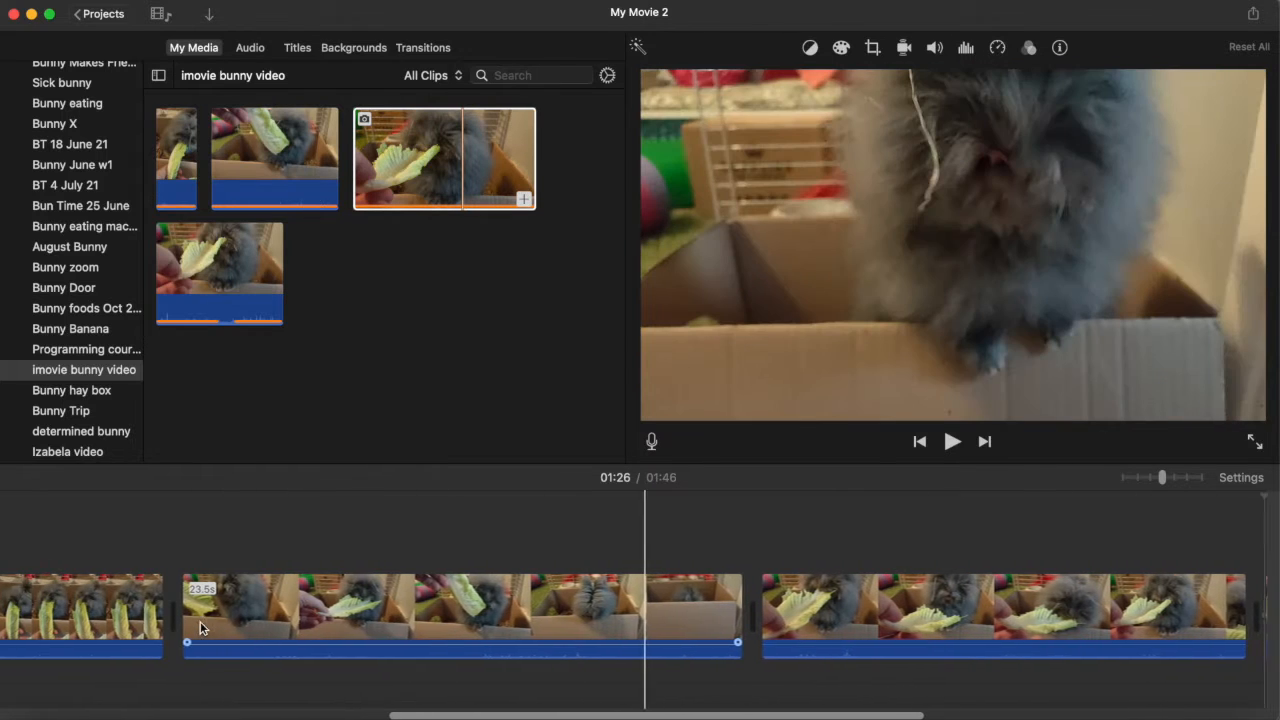
pyautogui.hscroll(-4, 200, 628)
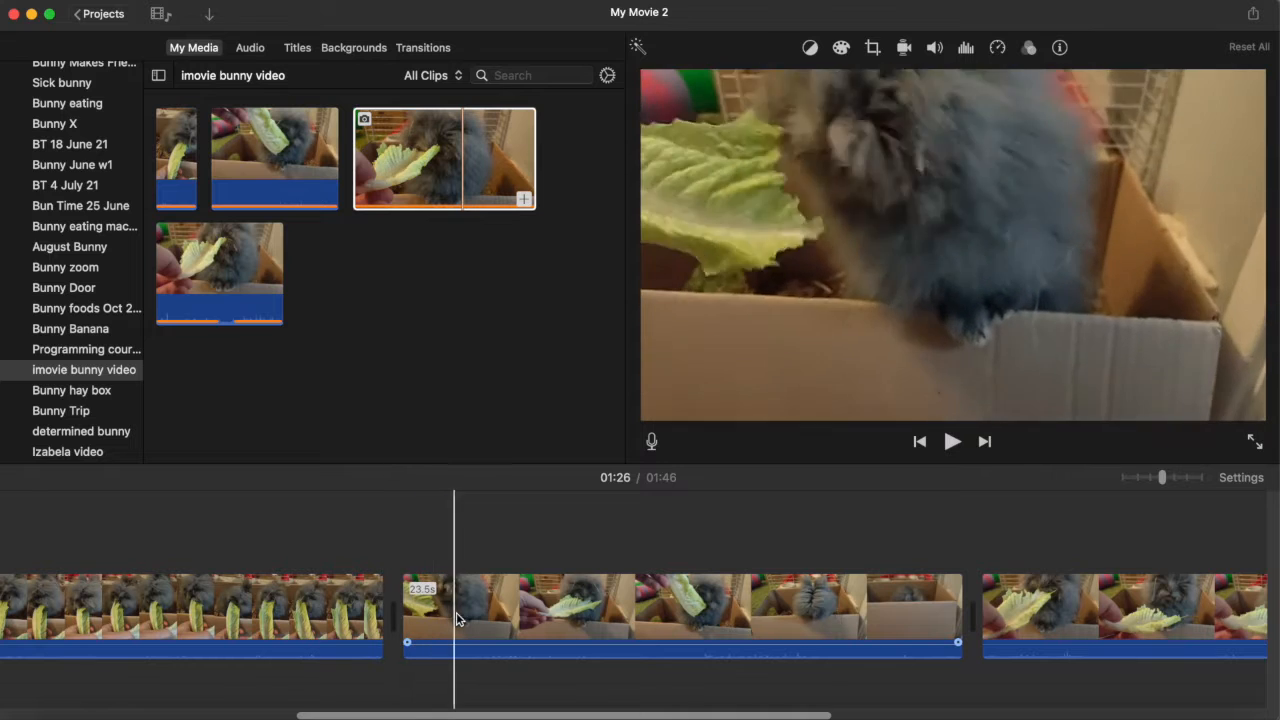
pyautogui.click(563, 605)
pyautogui.rightClick(563, 606)
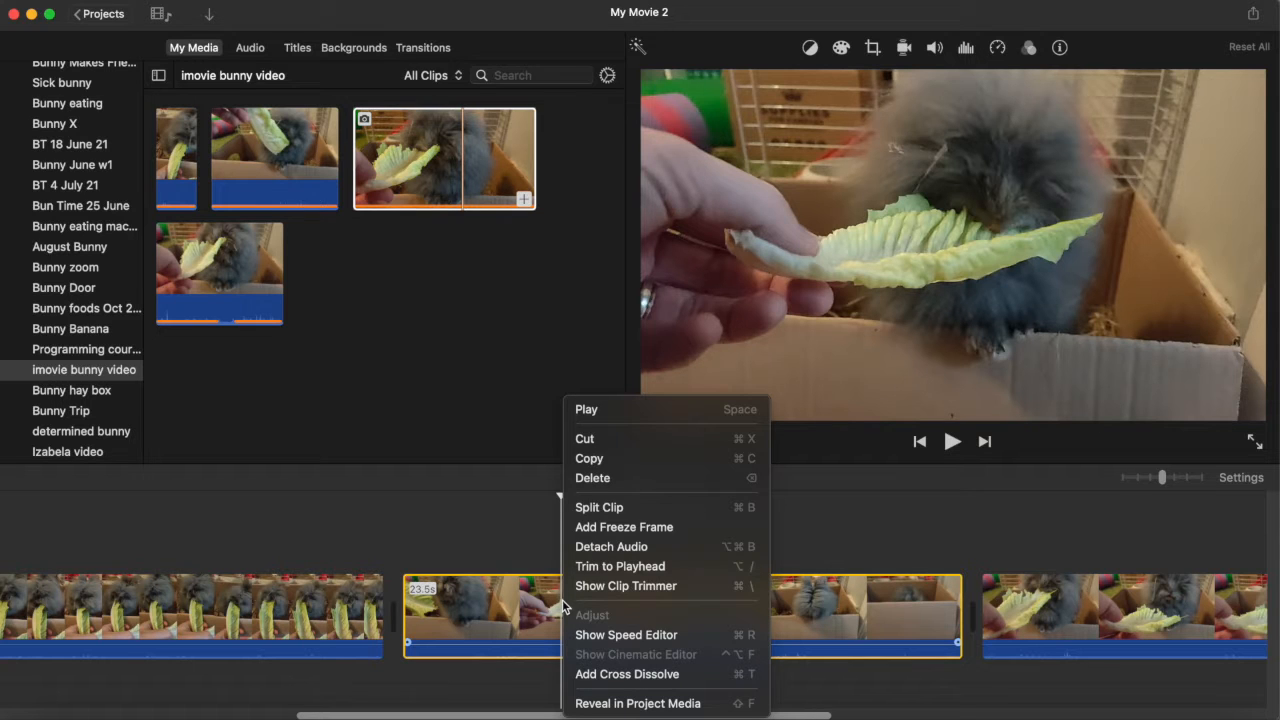
pyautogui.click(593, 514)
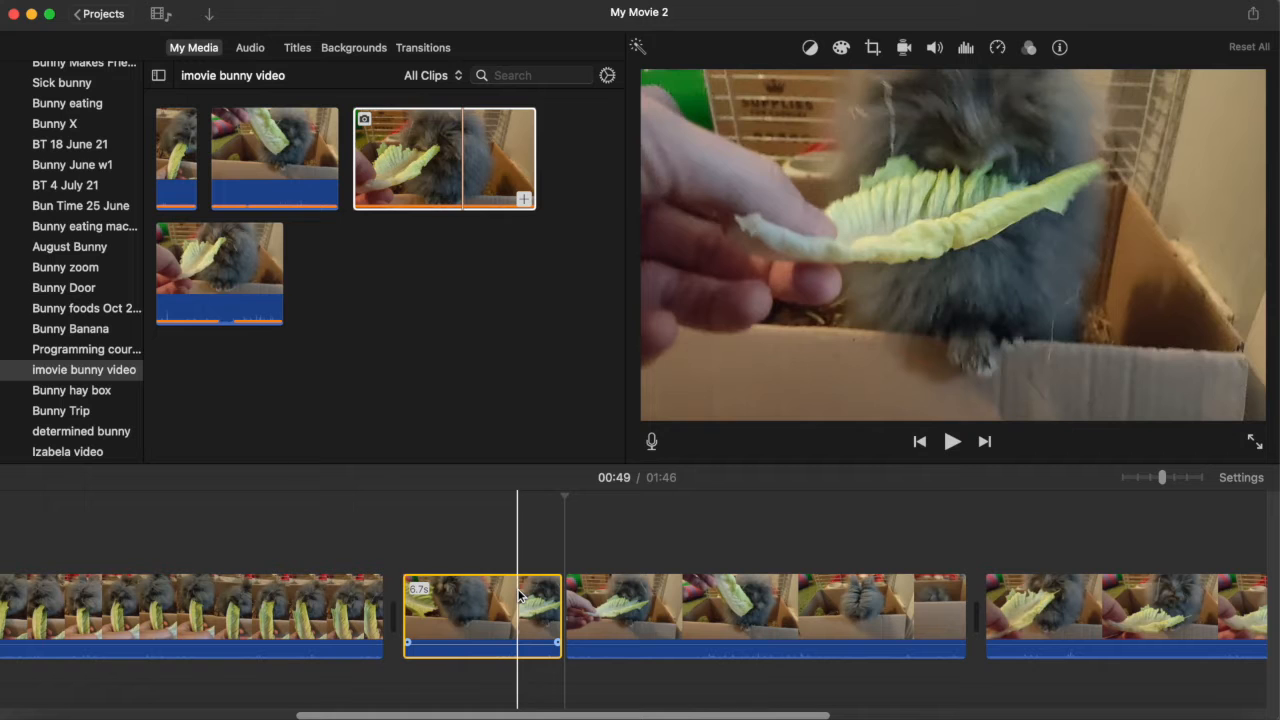
pyautogui.press('Delete')
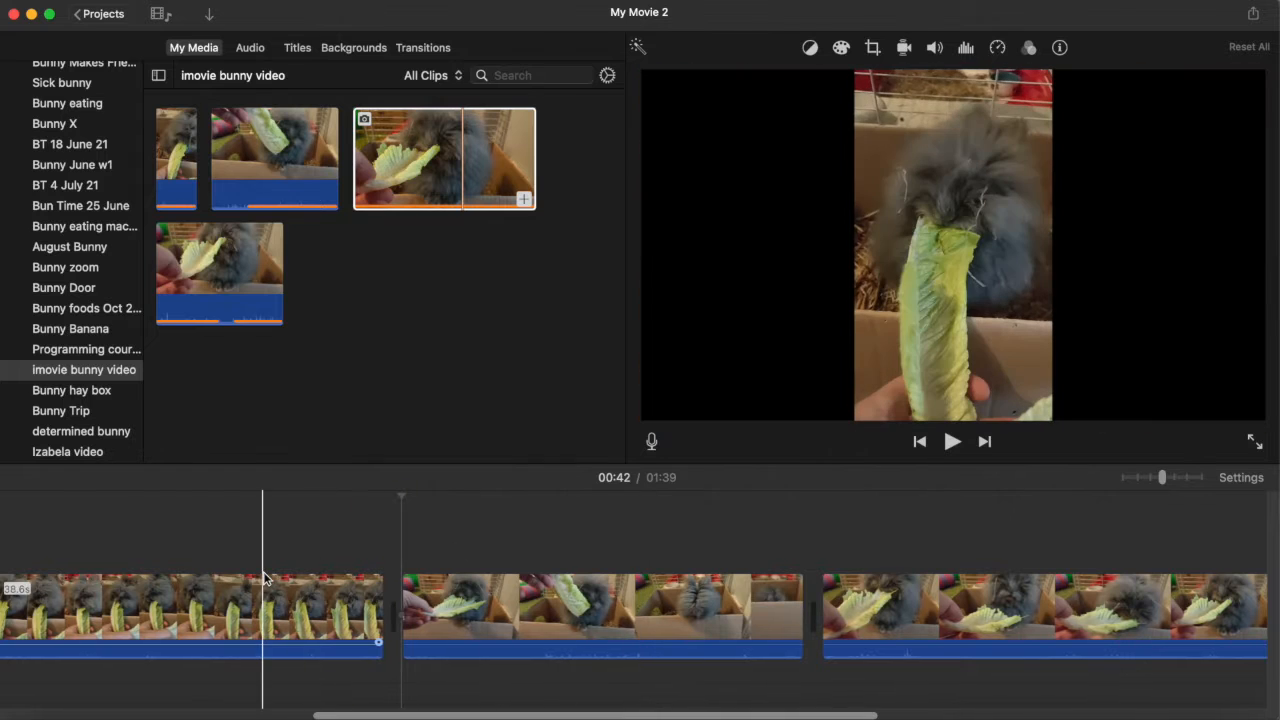
# - Split the first video clip at about 00:32 and delete its closing 10.6 s part
pyautogui.hscroll(-5, 263, 578)
pyautogui.hscroll(-3, 263, 578)
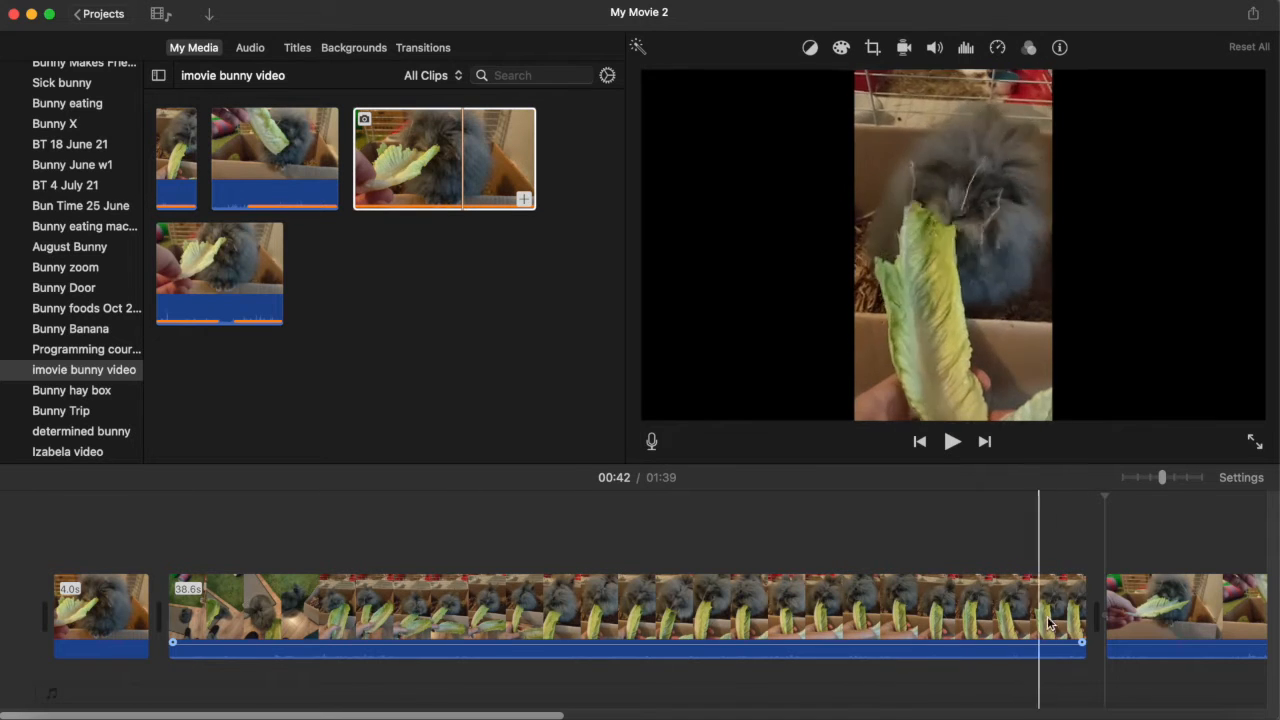
pyautogui.click(838, 632)
pyautogui.rightClick(838, 633)
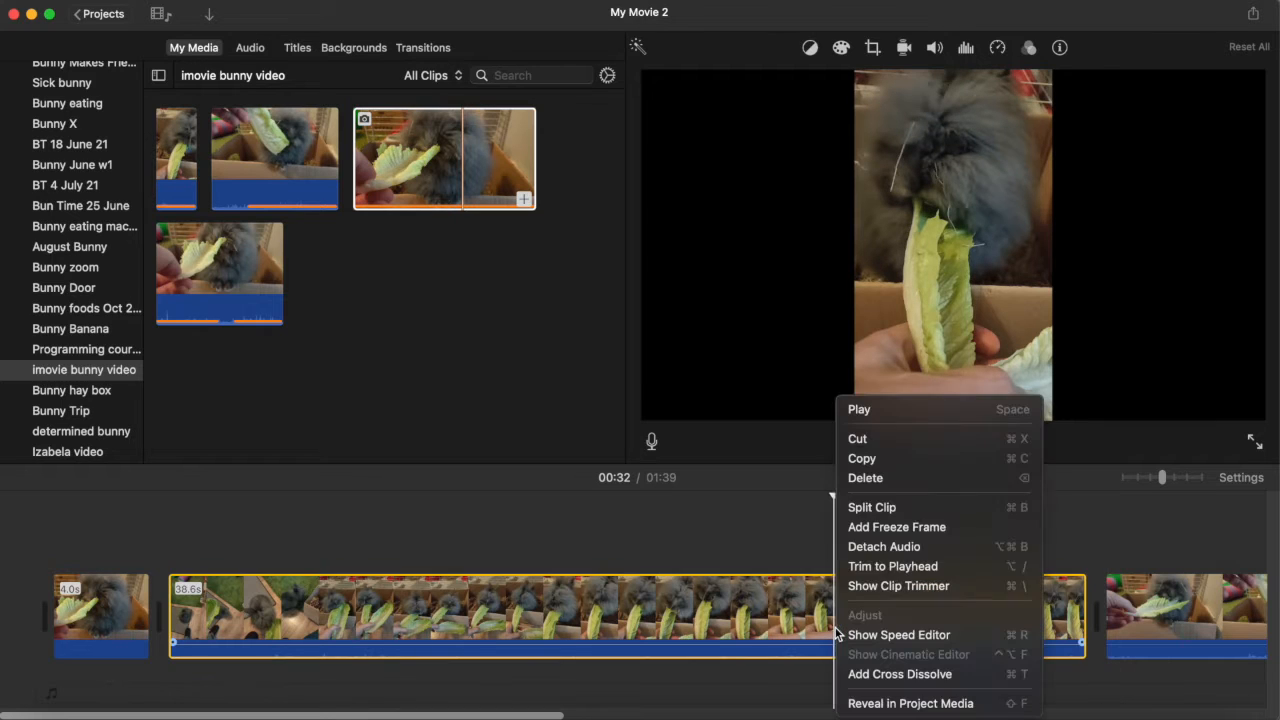
pyautogui.click(871, 507)
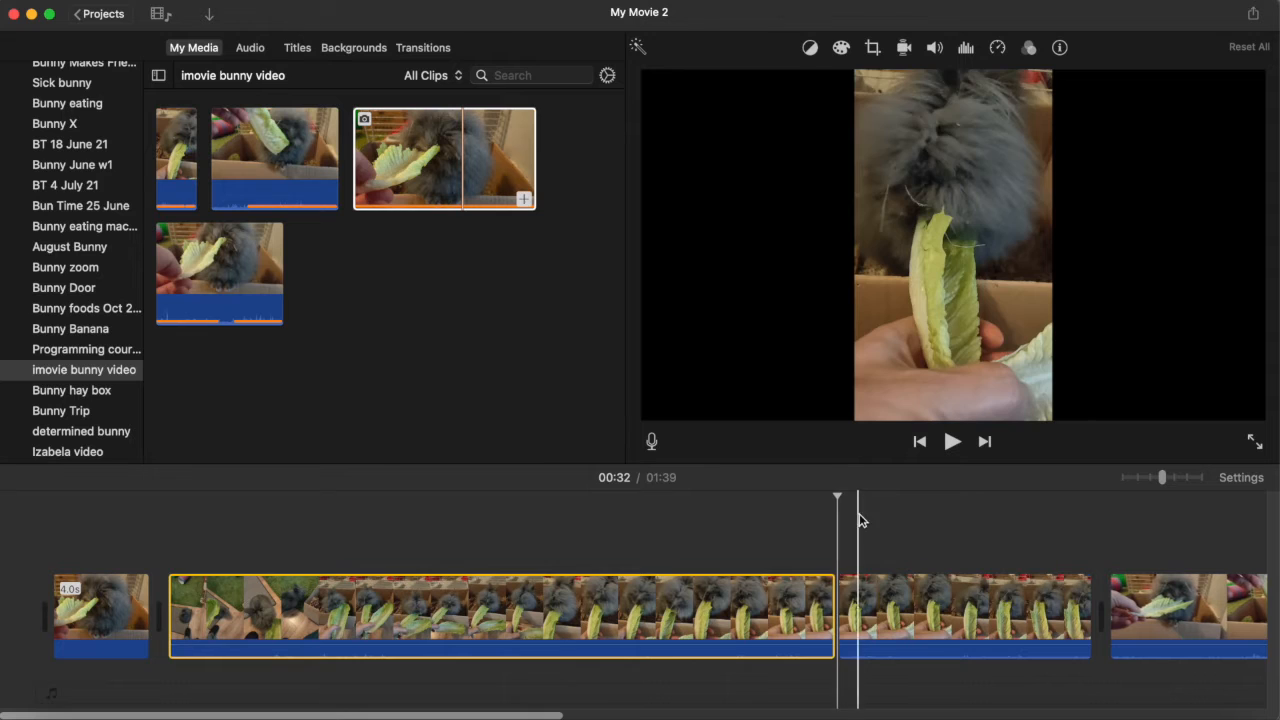
pyautogui.click(913, 597)
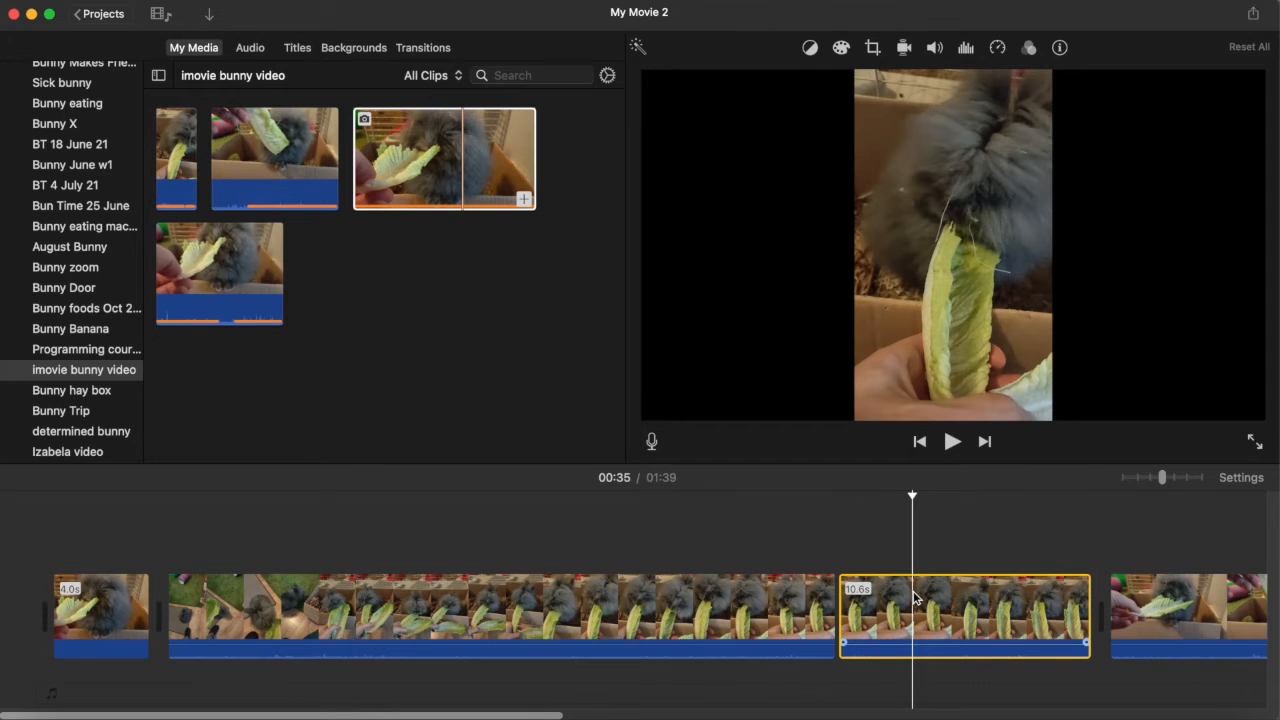
pyautogui.press('Delete')
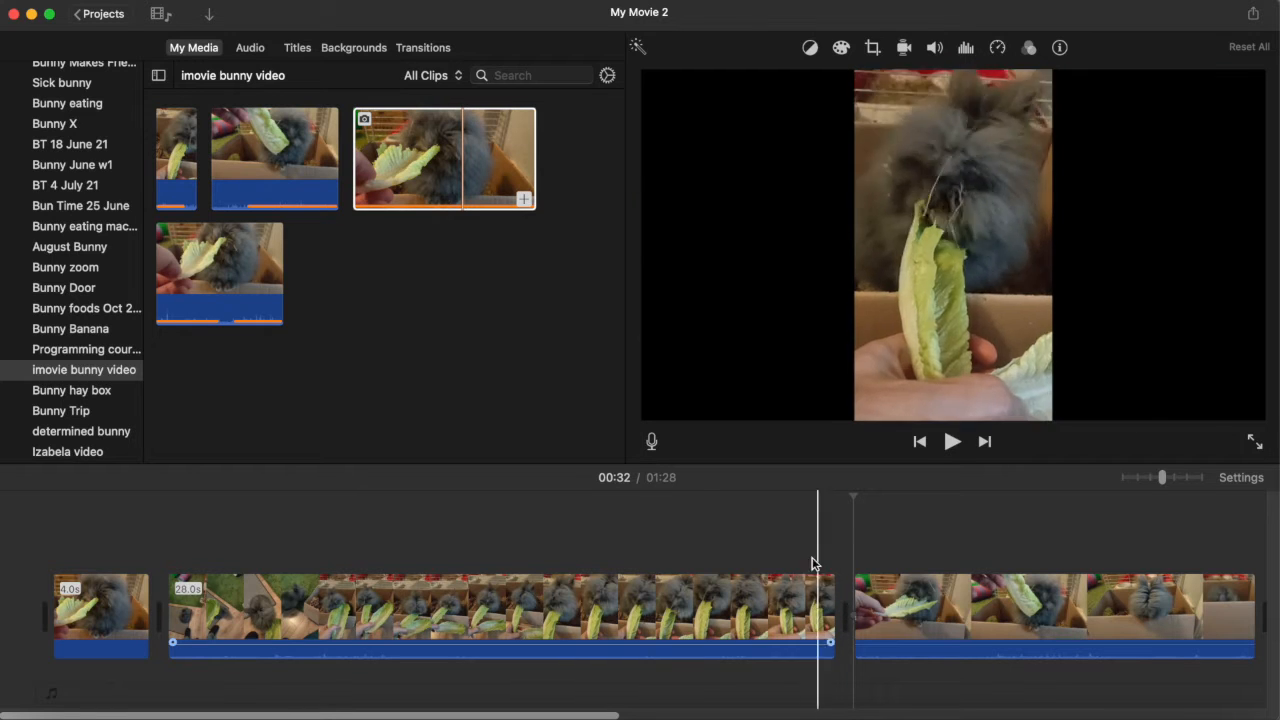
# - Add a Cross Dissolve transition between the first and second video clips
pyautogui.click(509, 168)
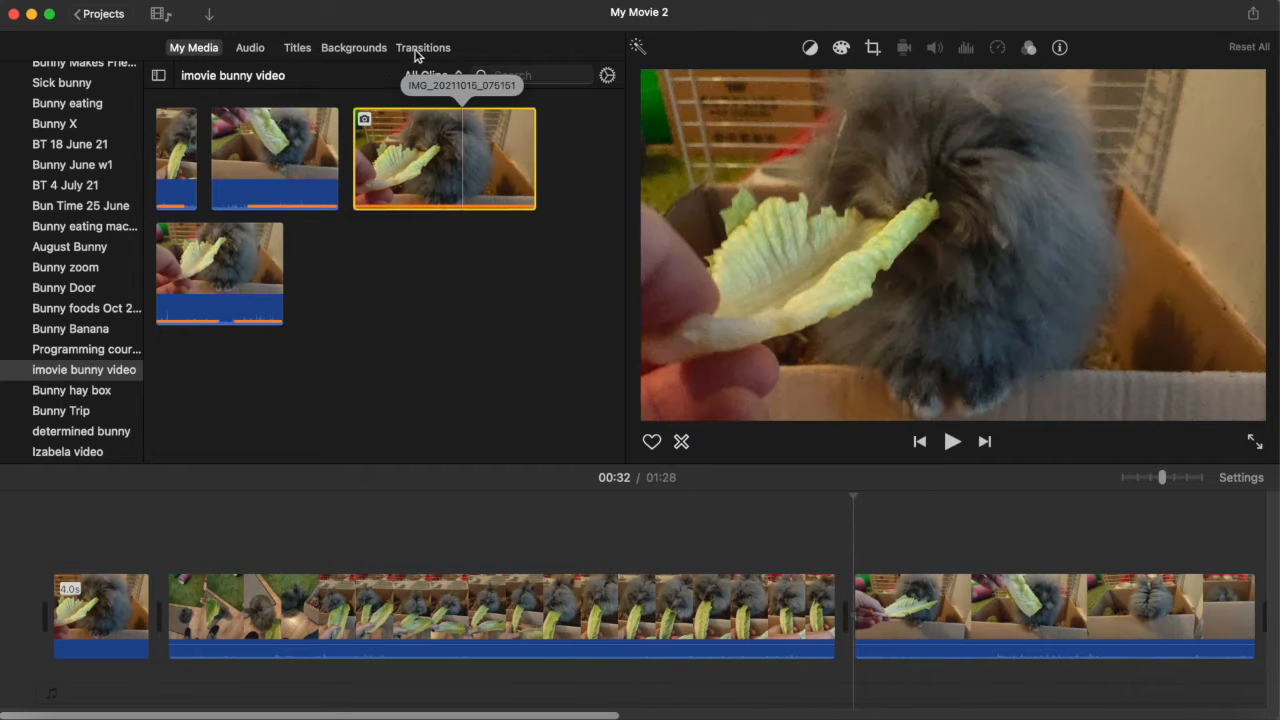
pyautogui.click(421, 48)
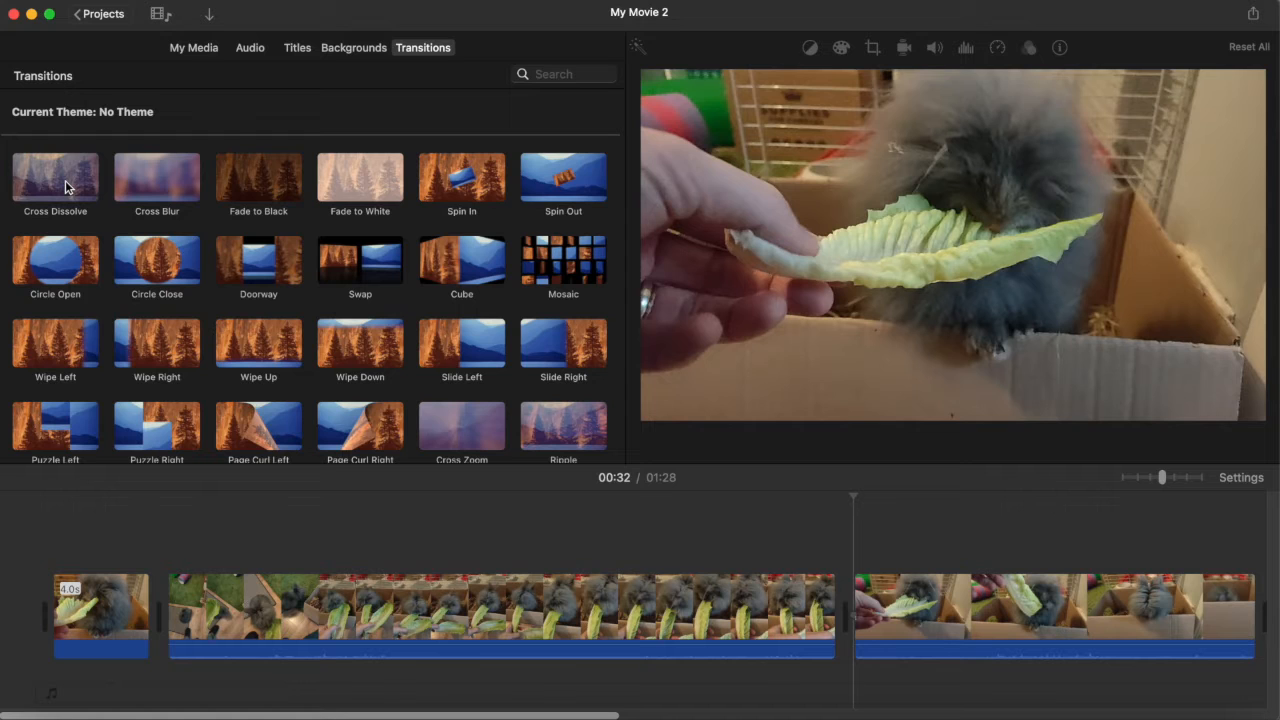
pyautogui.moveTo(64, 187); pyautogui.dragTo(832, 610)
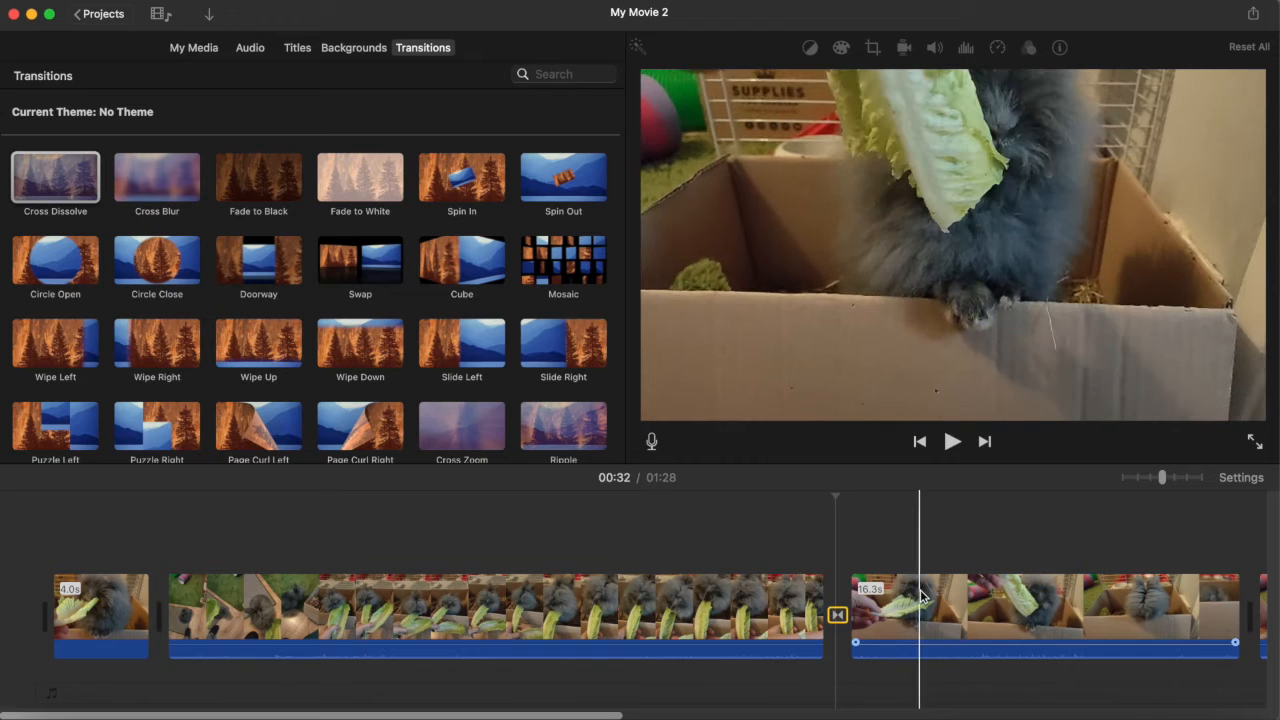
# - Add a Circle Close transition between the second and third video clips and play it back
pyautogui.hscroll(10, 920, 597)
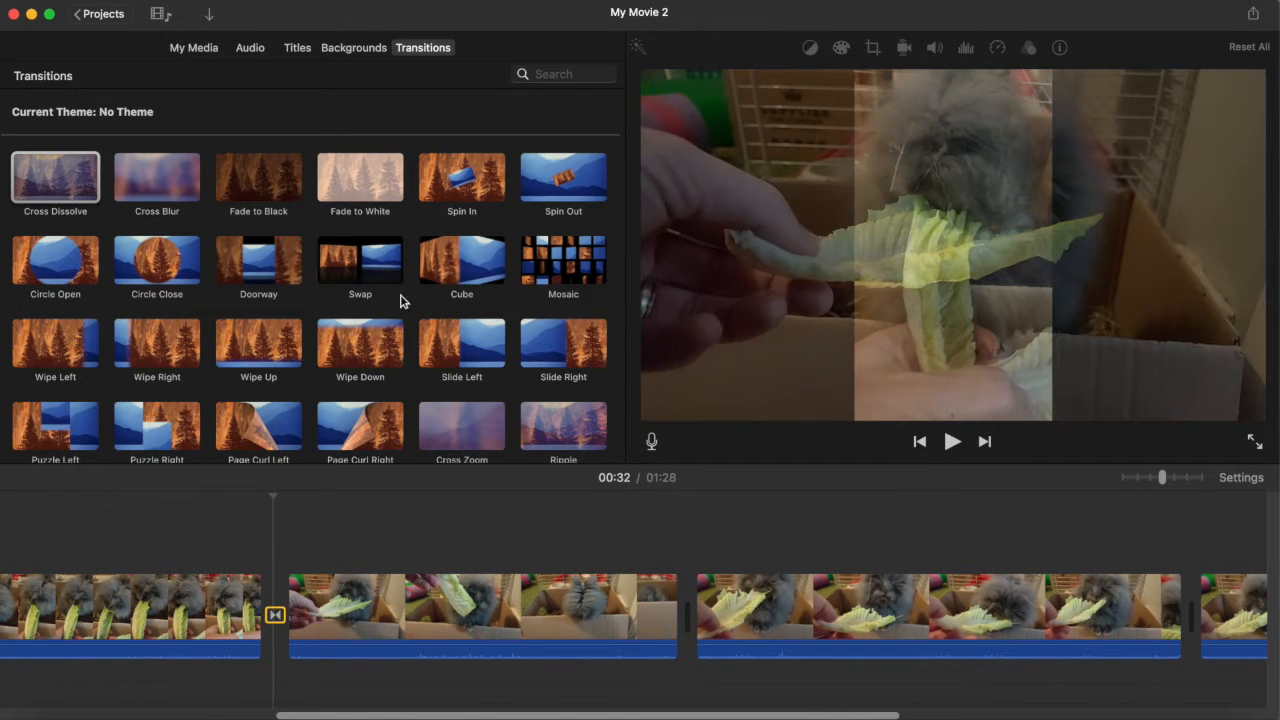
pyautogui.moveTo(160, 261); pyautogui.dragTo(645, 590)
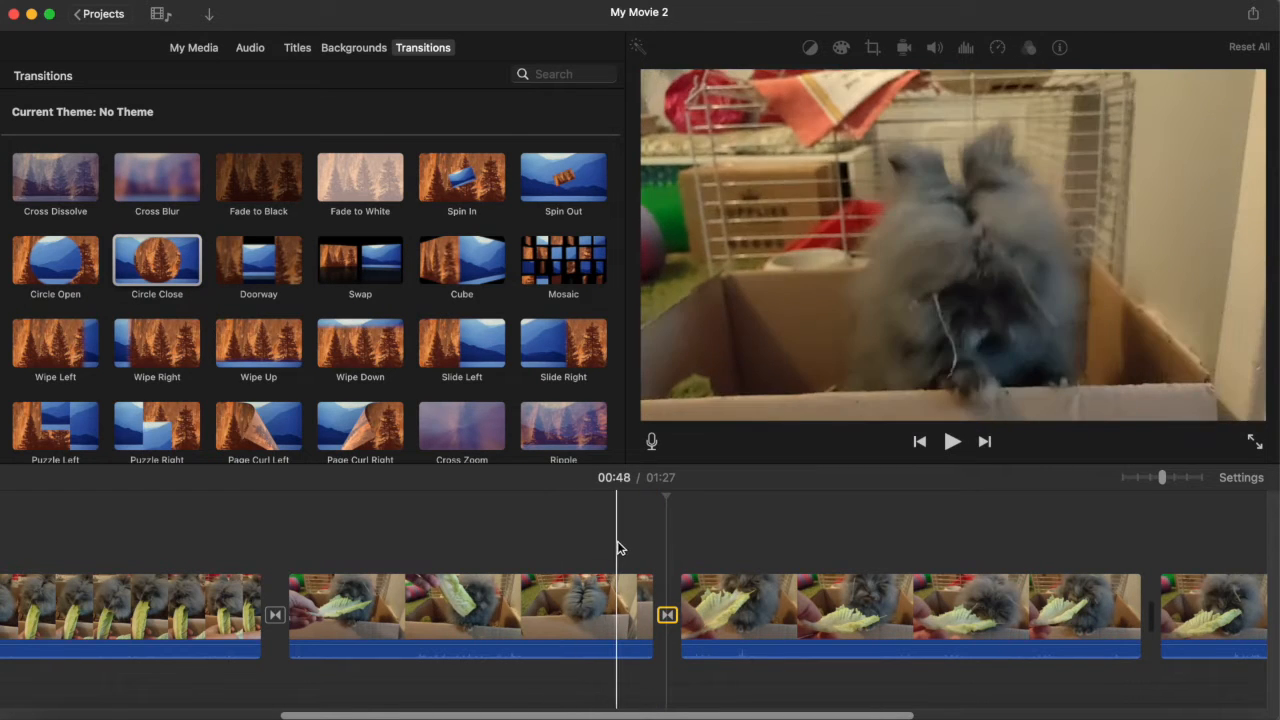
pyautogui.click(618, 548)
pyautogui.click(950, 442)
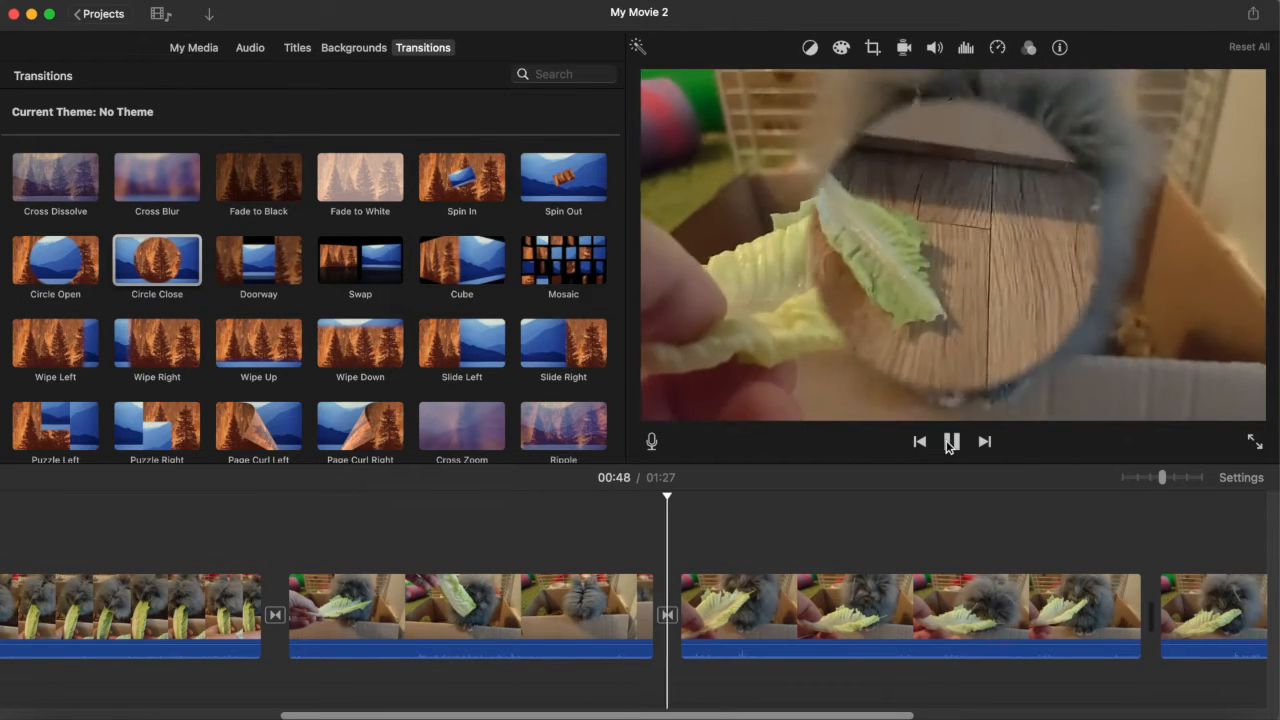
pyautogui.click(950, 442)
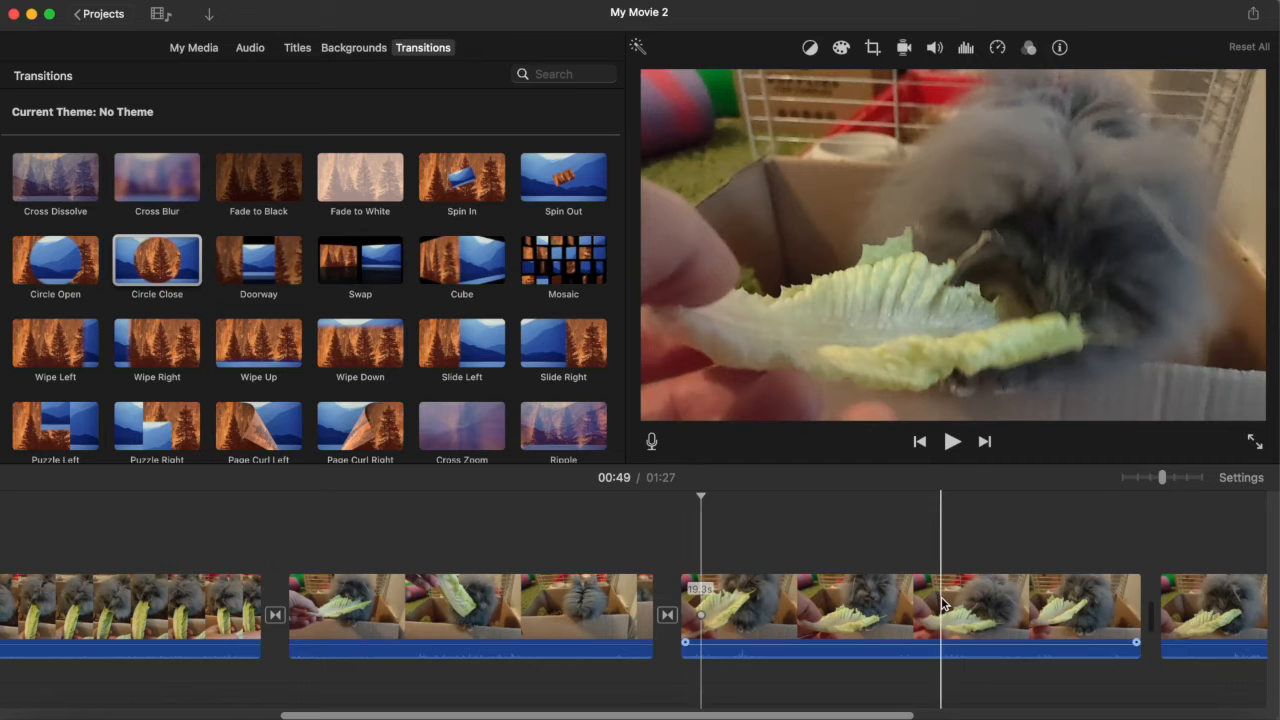
# - Place a Swap transition between the third and fourth video clips and preview it
pyautogui.hscroll(6, 850, 600)
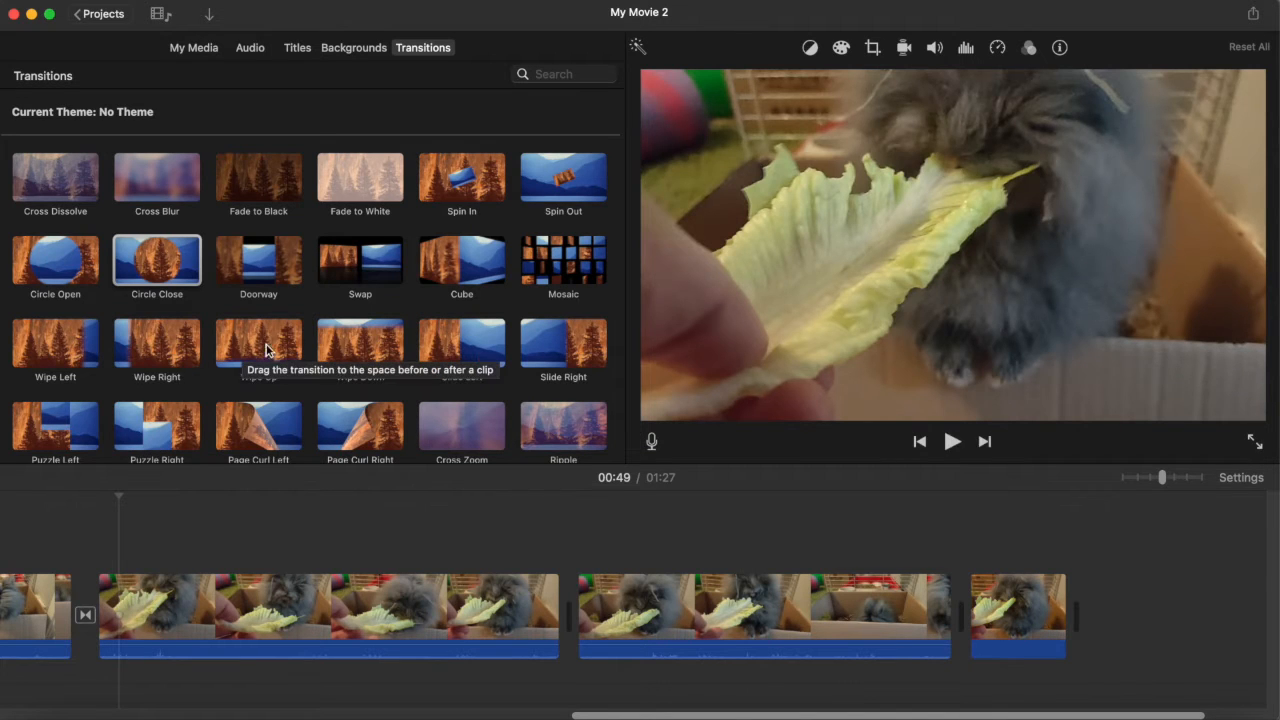
pyautogui.moveTo(362, 268); pyautogui.dragTo(562, 617)
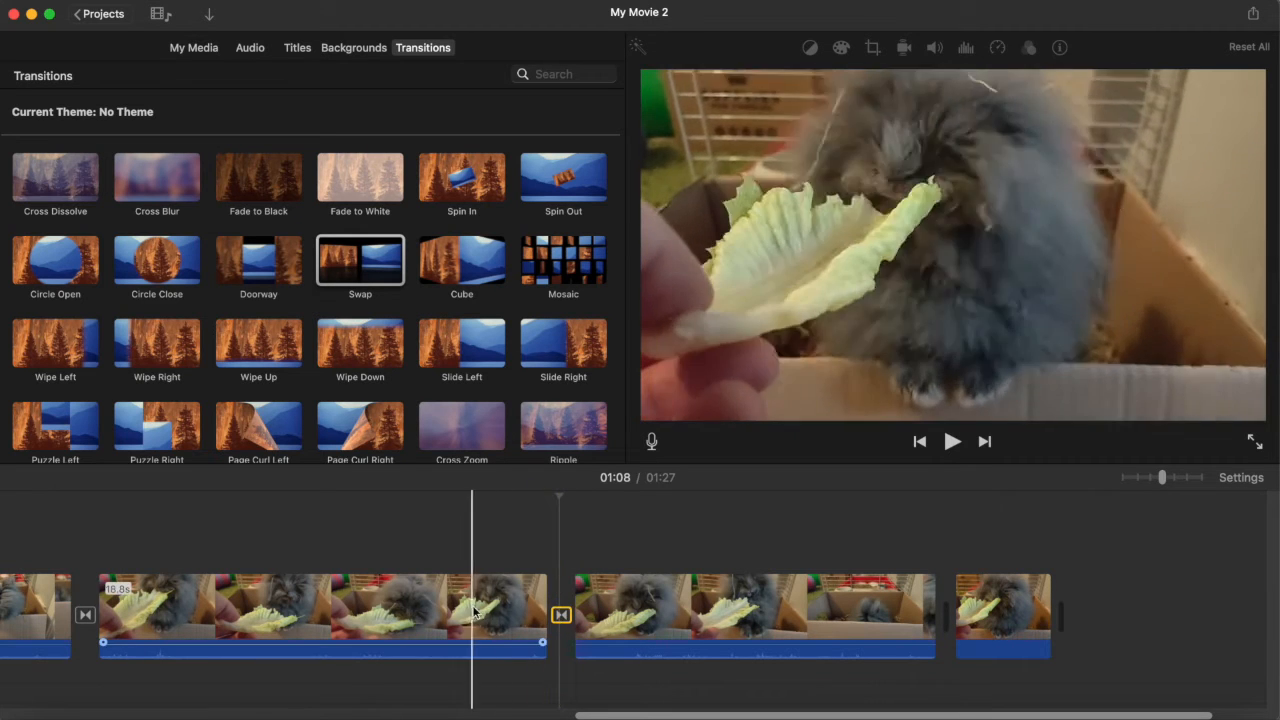
pyautogui.click(516, 569)
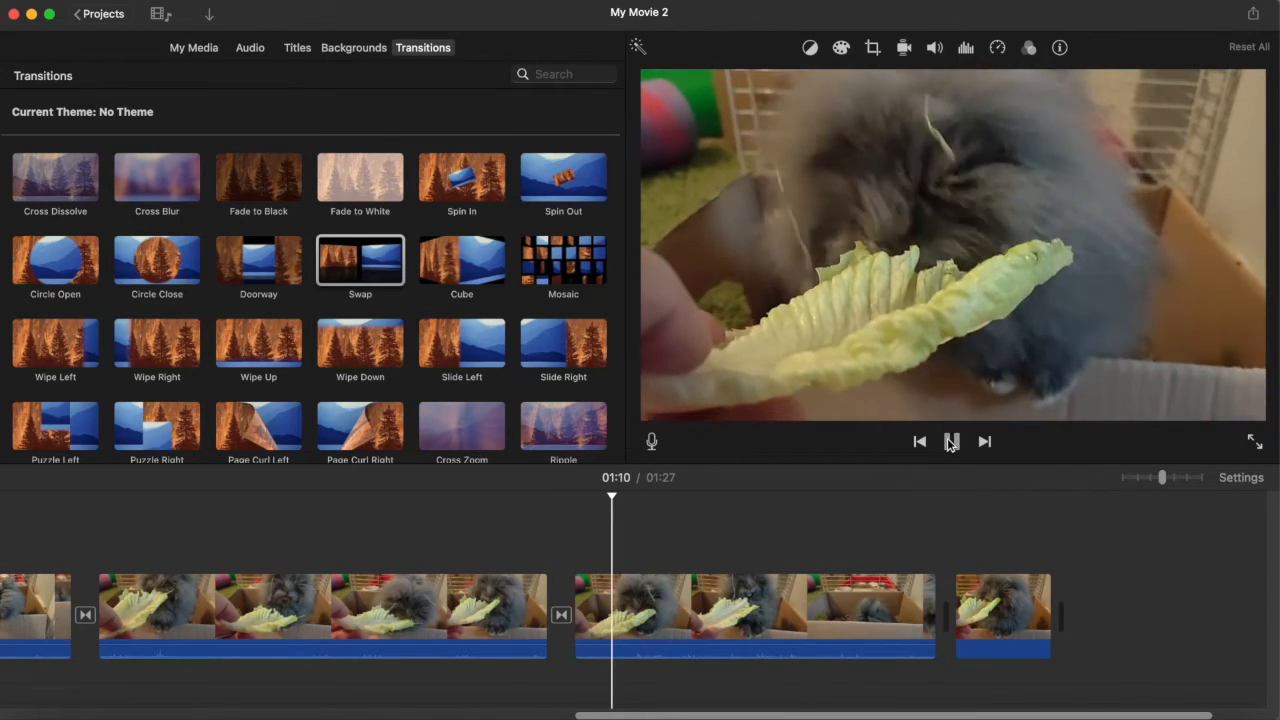
pyautogui.click(951, 444)
pyautogui.hscroll(-2, 777, 651)
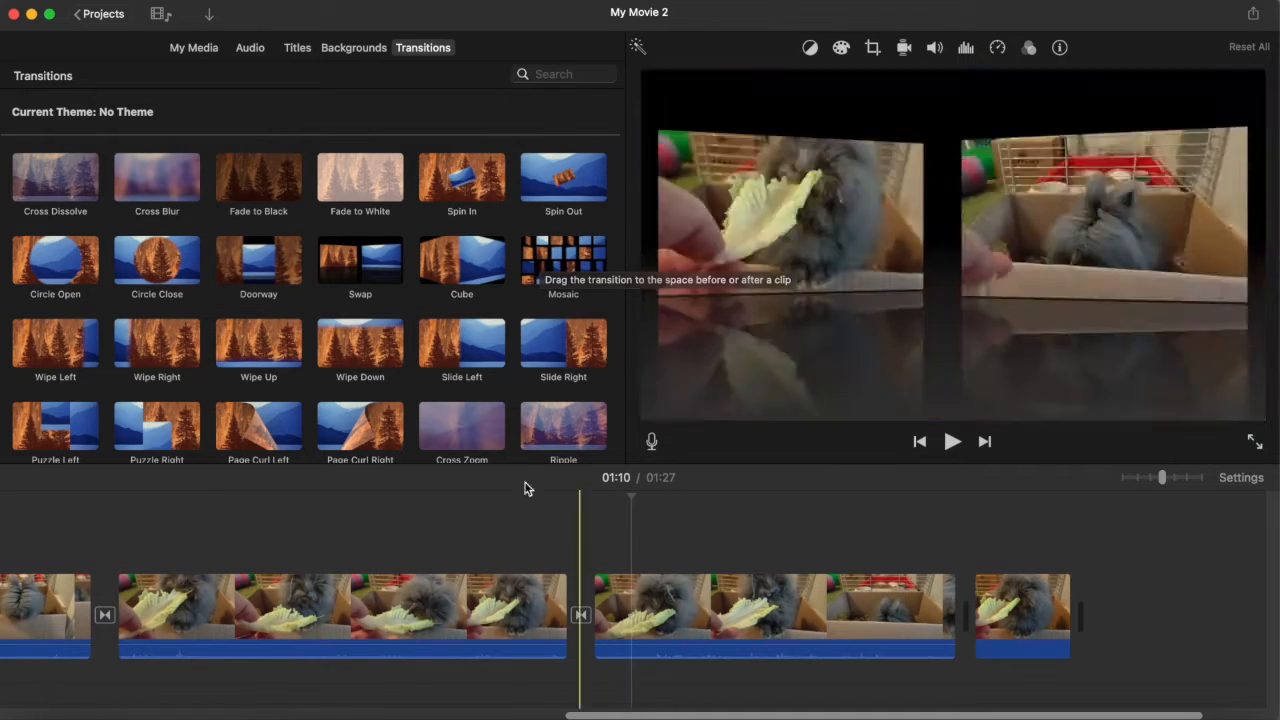
# - Overlay a Slide title reading "BUNNY BLUE" on the opening lettuce photo
pyautogui.click(297, 50)
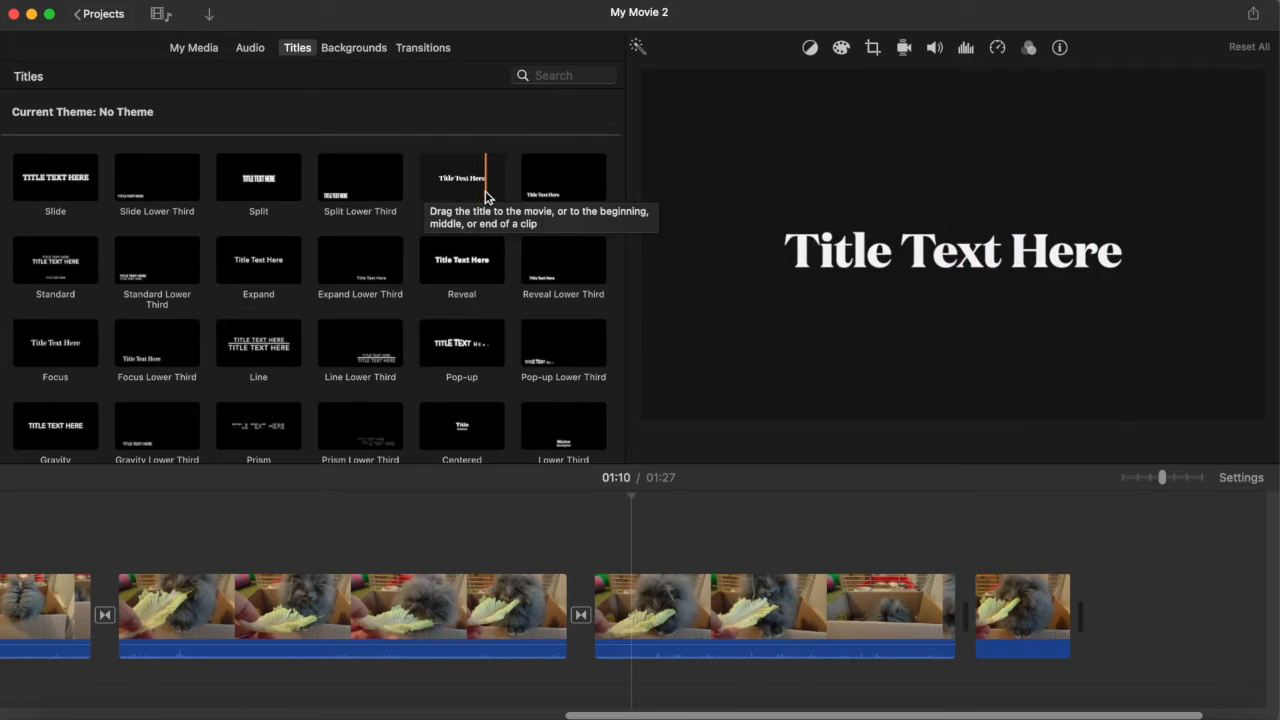
pyautogui.moveTo(66, 182); pyautogui.dragTo(57, 552)
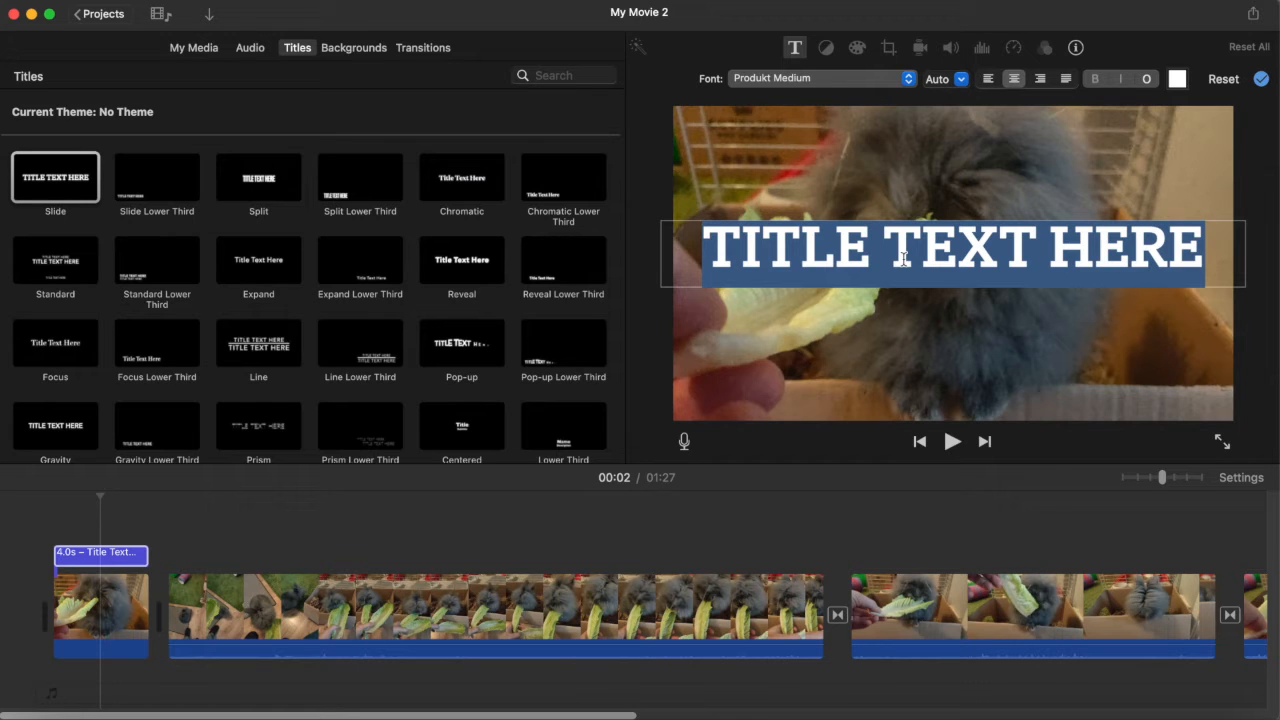
pyautogui.write('BUNNY')
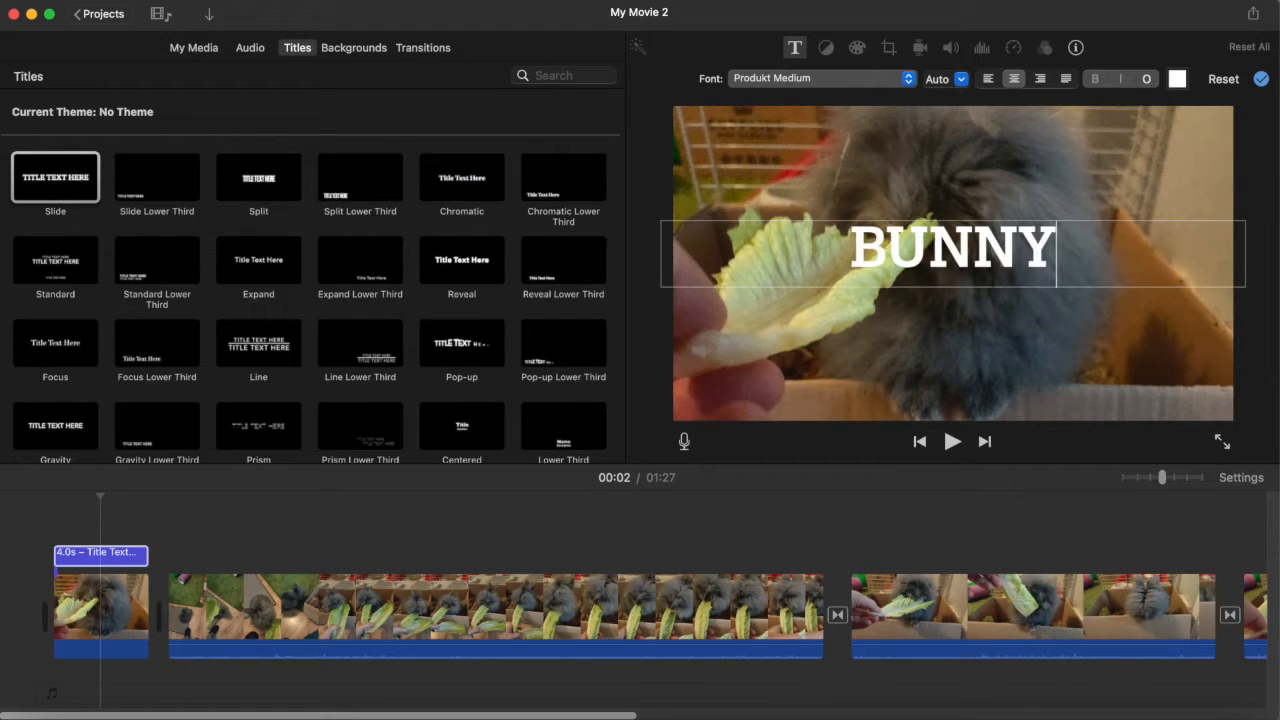
pyautogui.write(' BLUE')
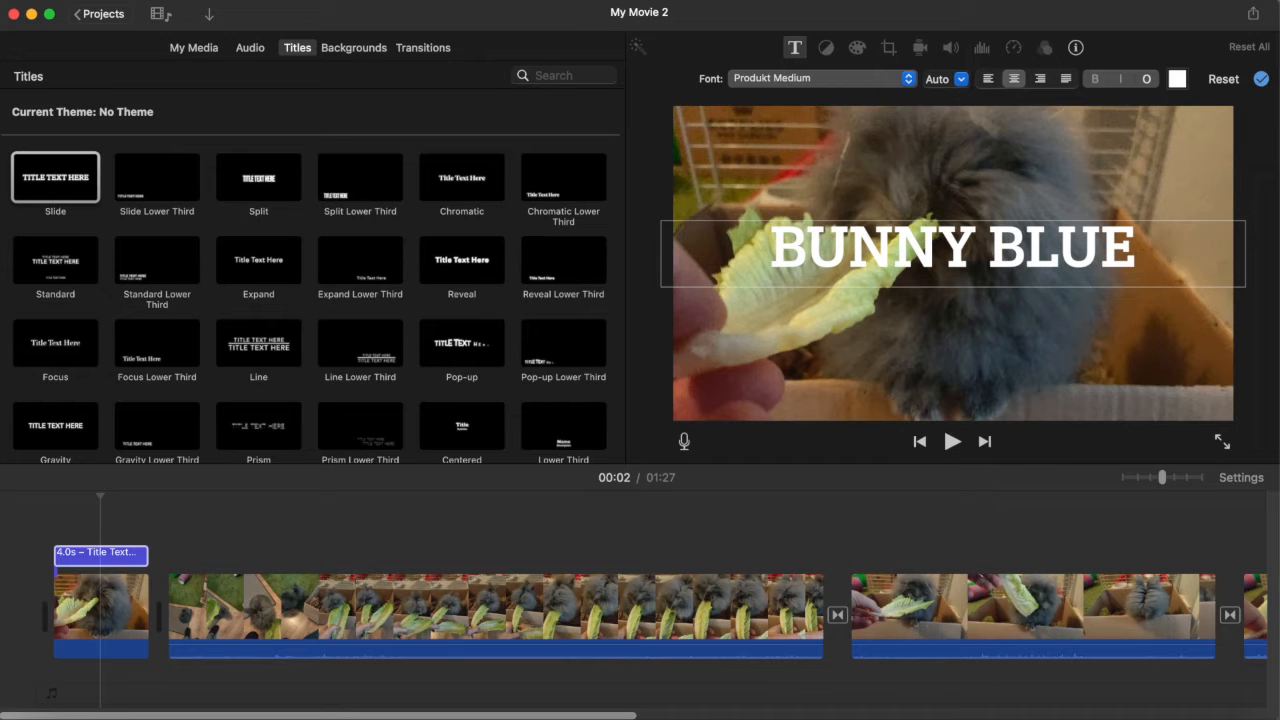
pyautogui.press('super+a')
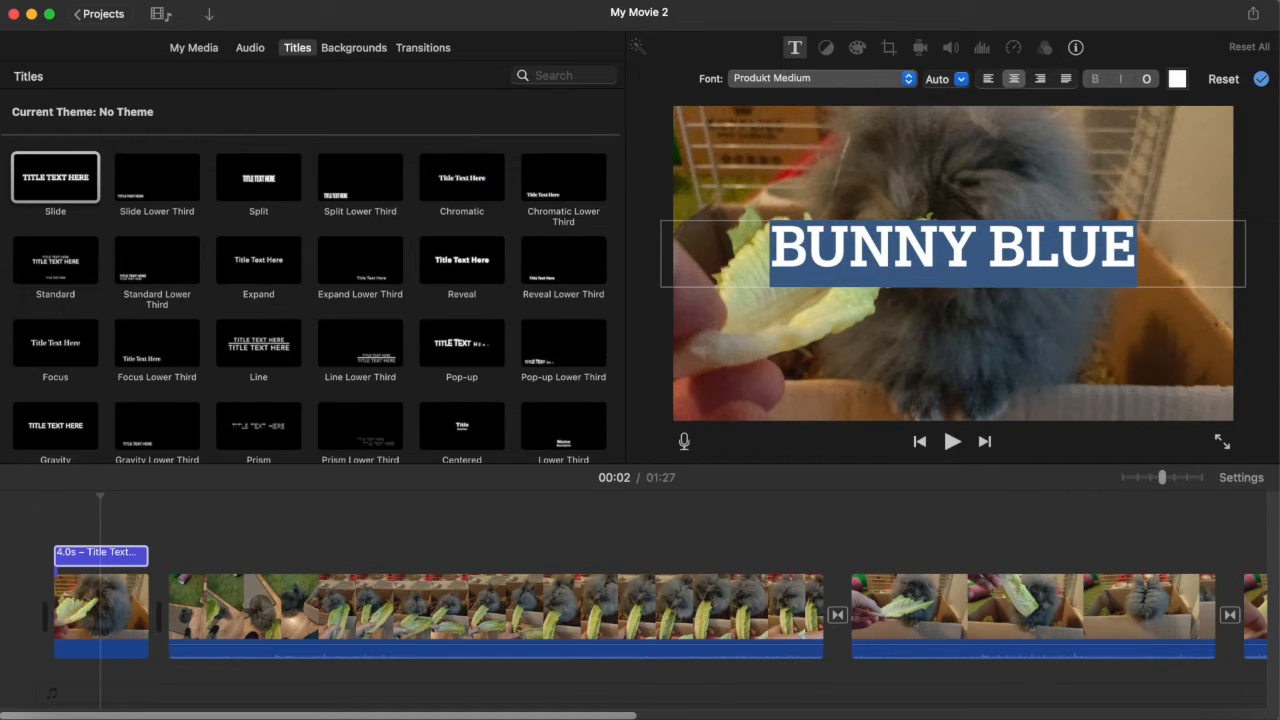
pyautogui.press('Escape')
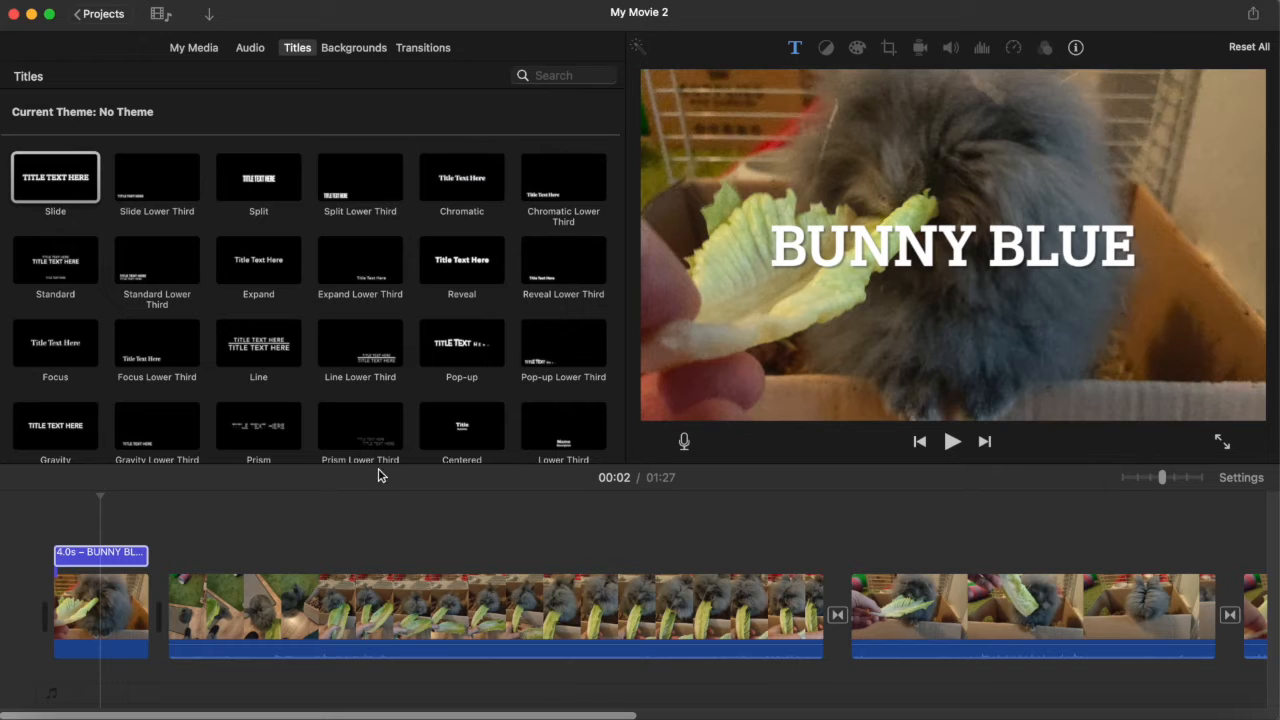
pyautogui.click(92, 522)
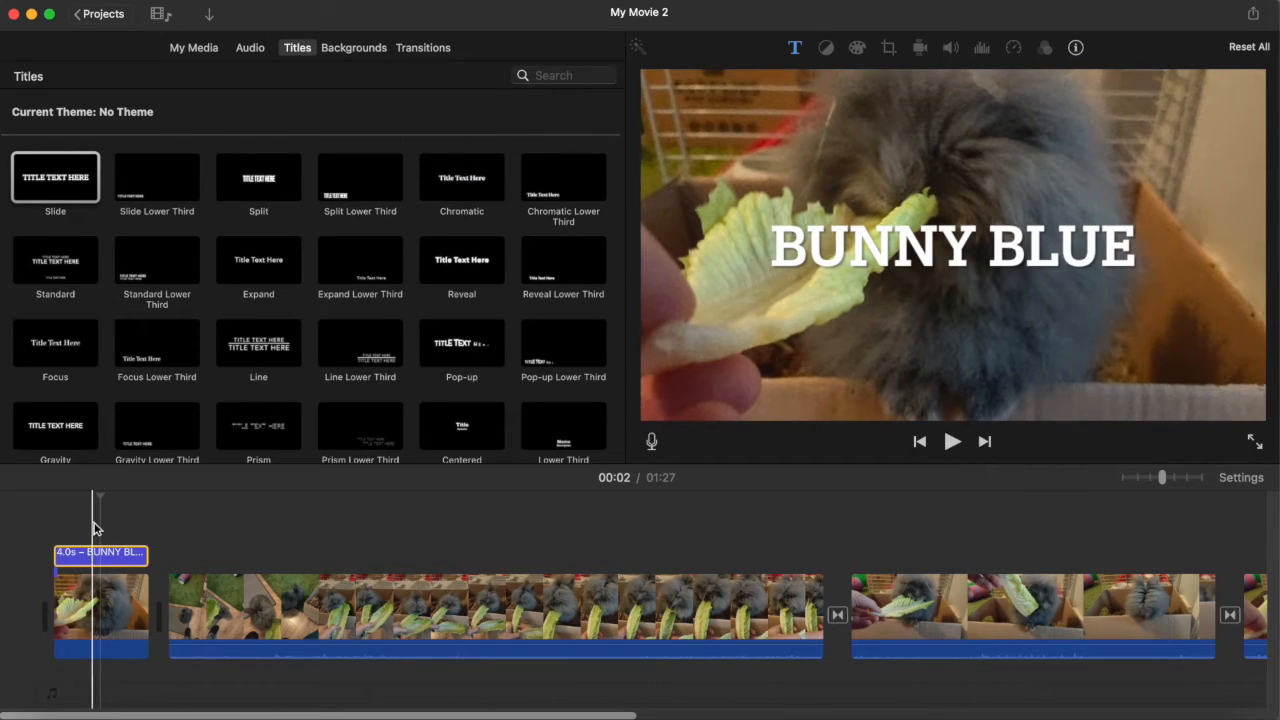
pyautogui.click(133, 555)
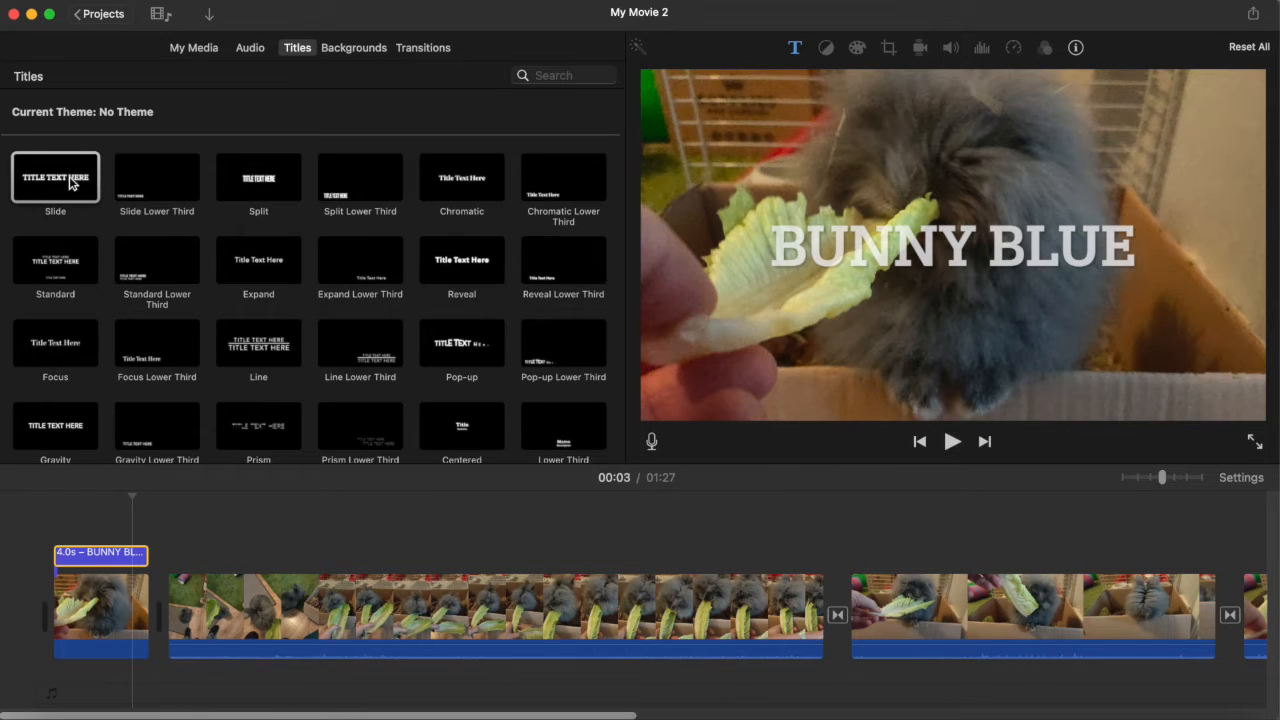
# - Insert a standalone Slide title reading "IMOVIE PRACTICE" between the opening photo and the first video clip
pyautogui.moveTo(72, 183); pyautogui.dragTo(137, 609)
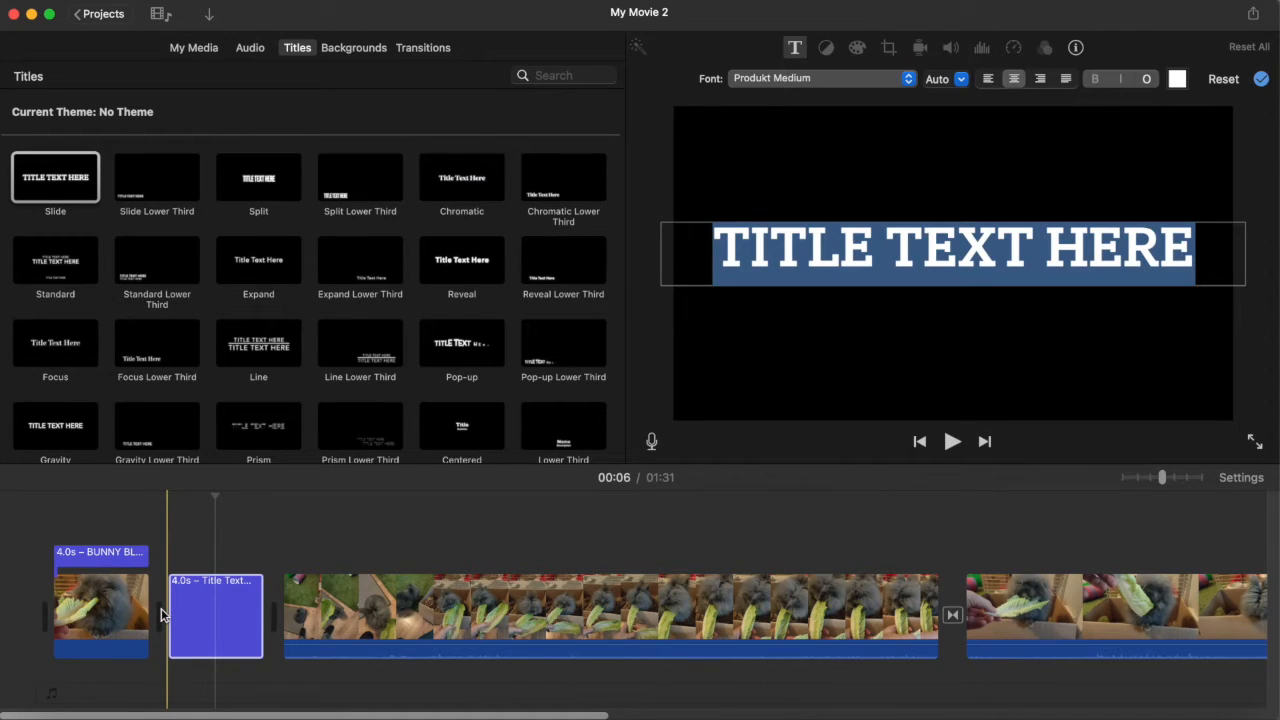
pyautogui.write('IMOVIE')
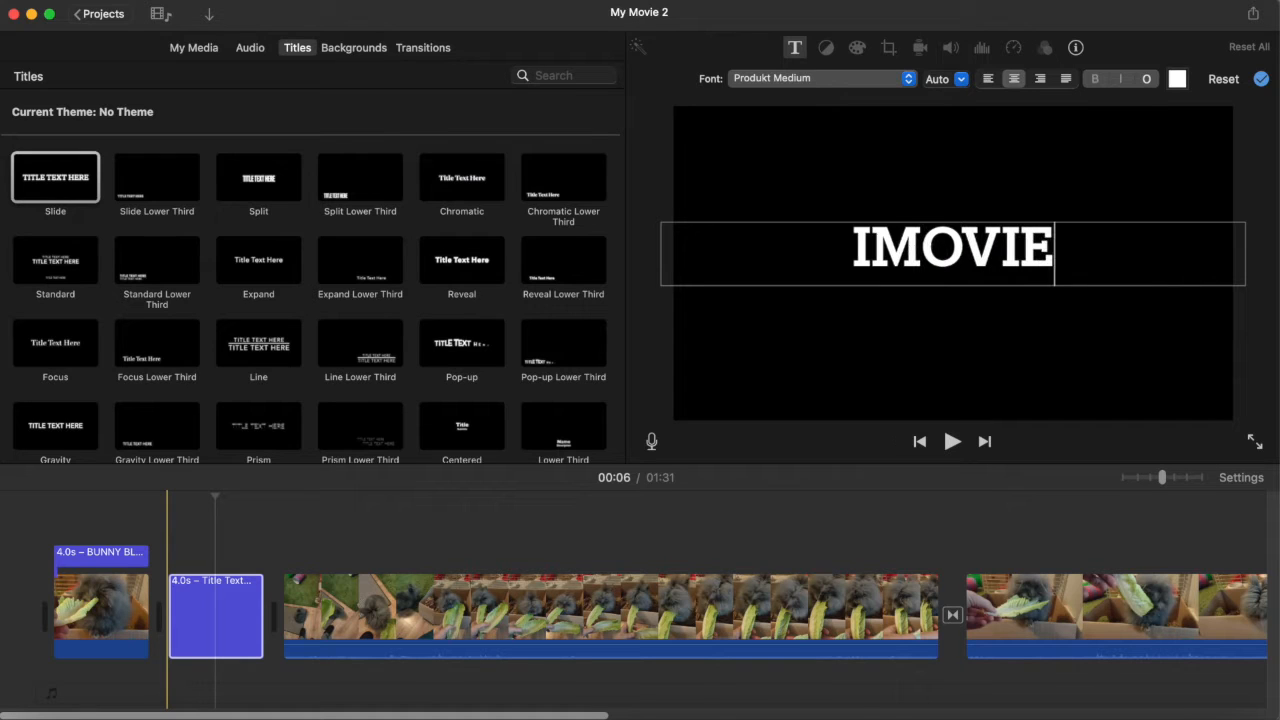
pyautogui.write(' PRACTICE')
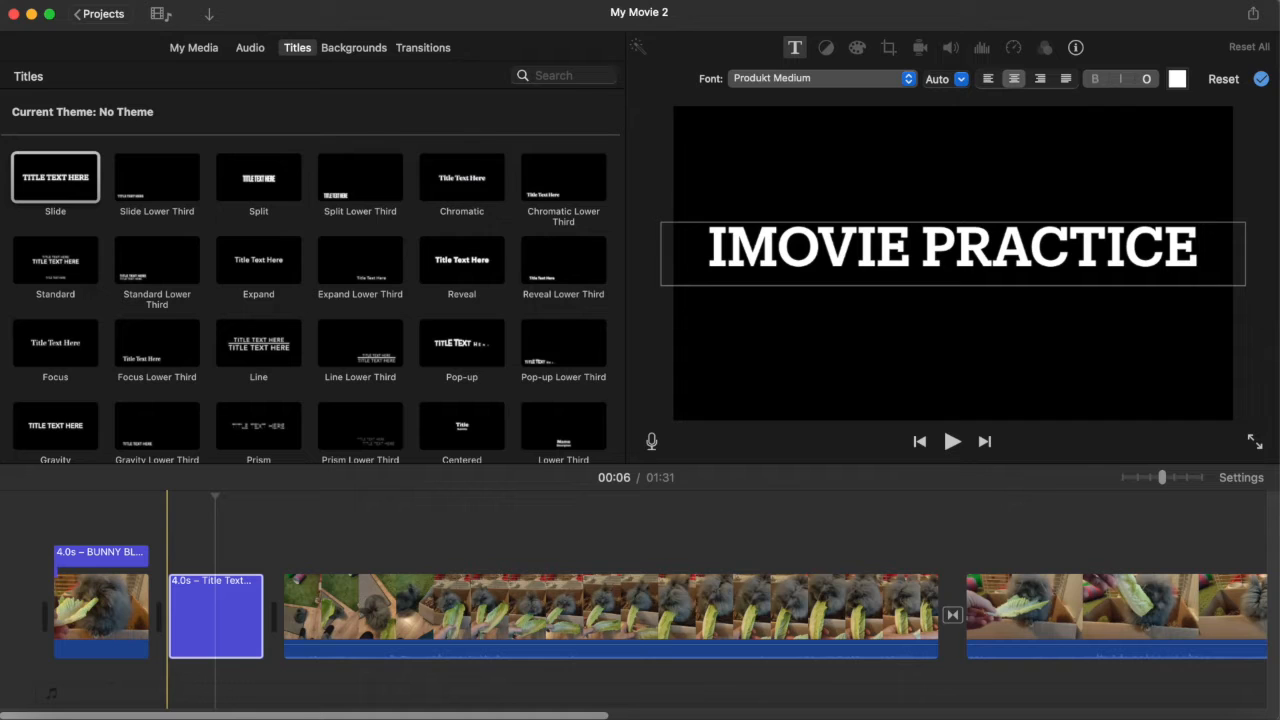
pyautogui.press('Return')
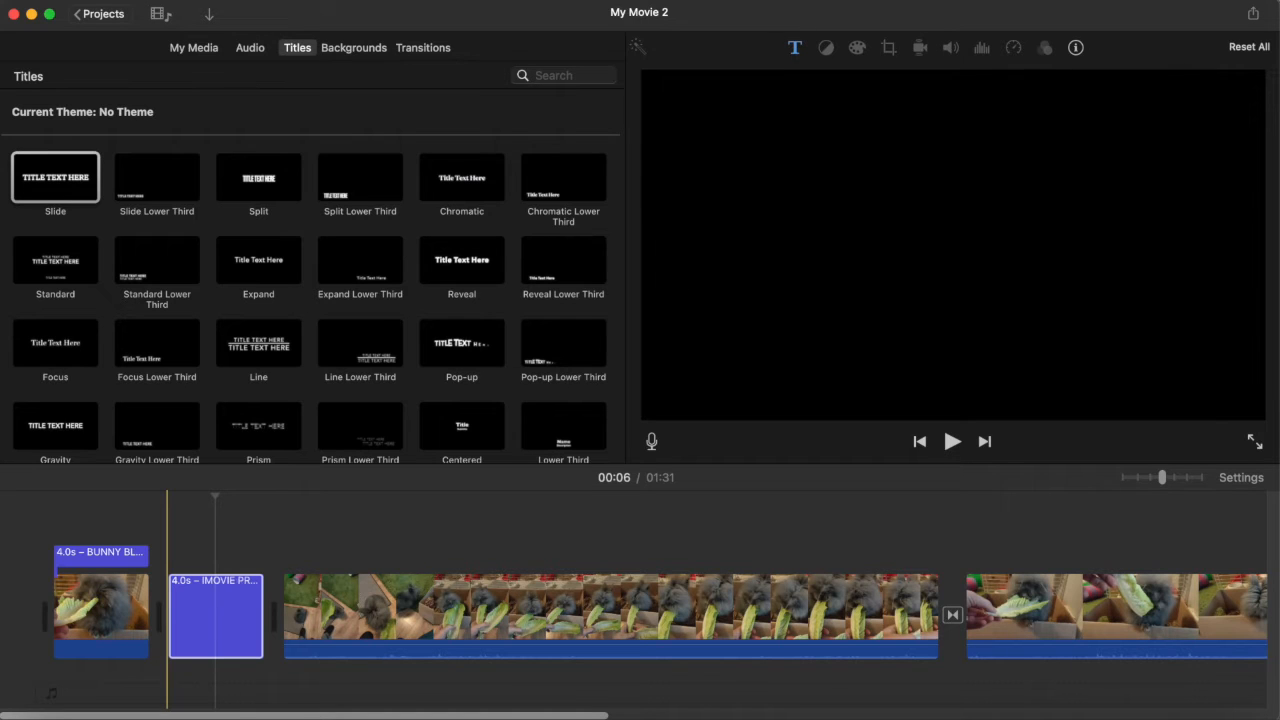
pyautogui.click(229, 621)
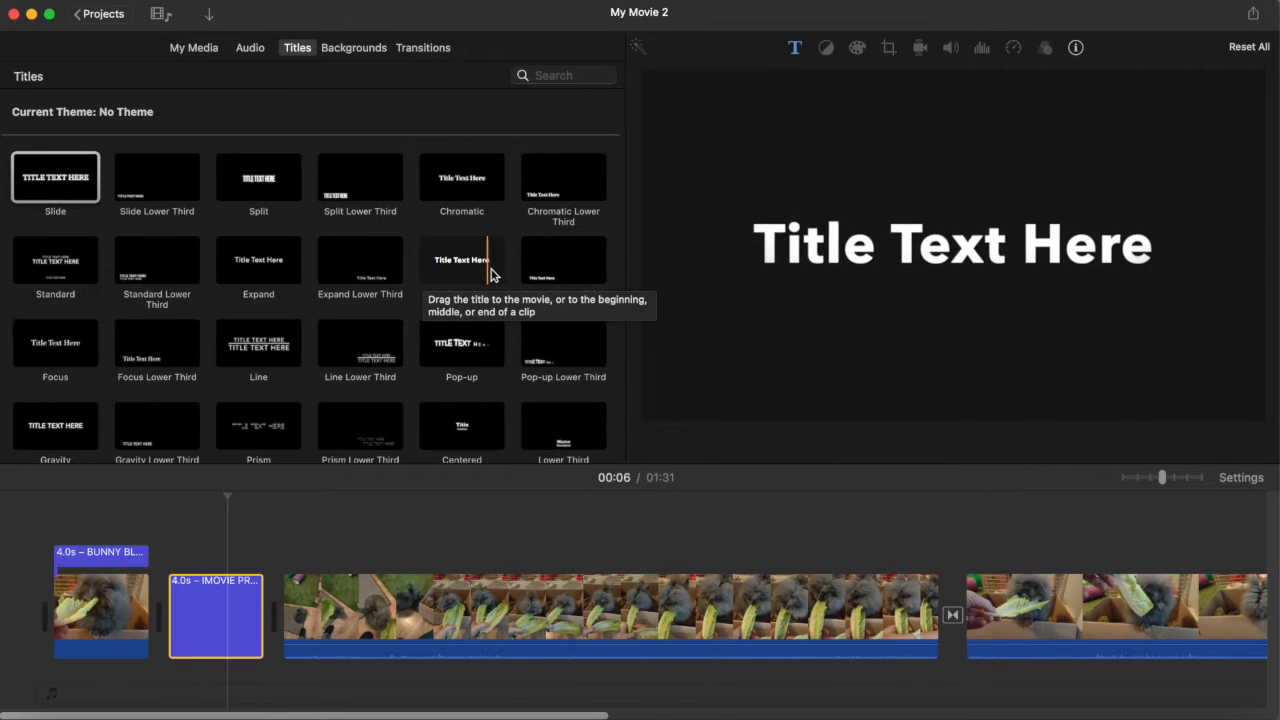
pyautogui.scroll(-10, 366, 396)
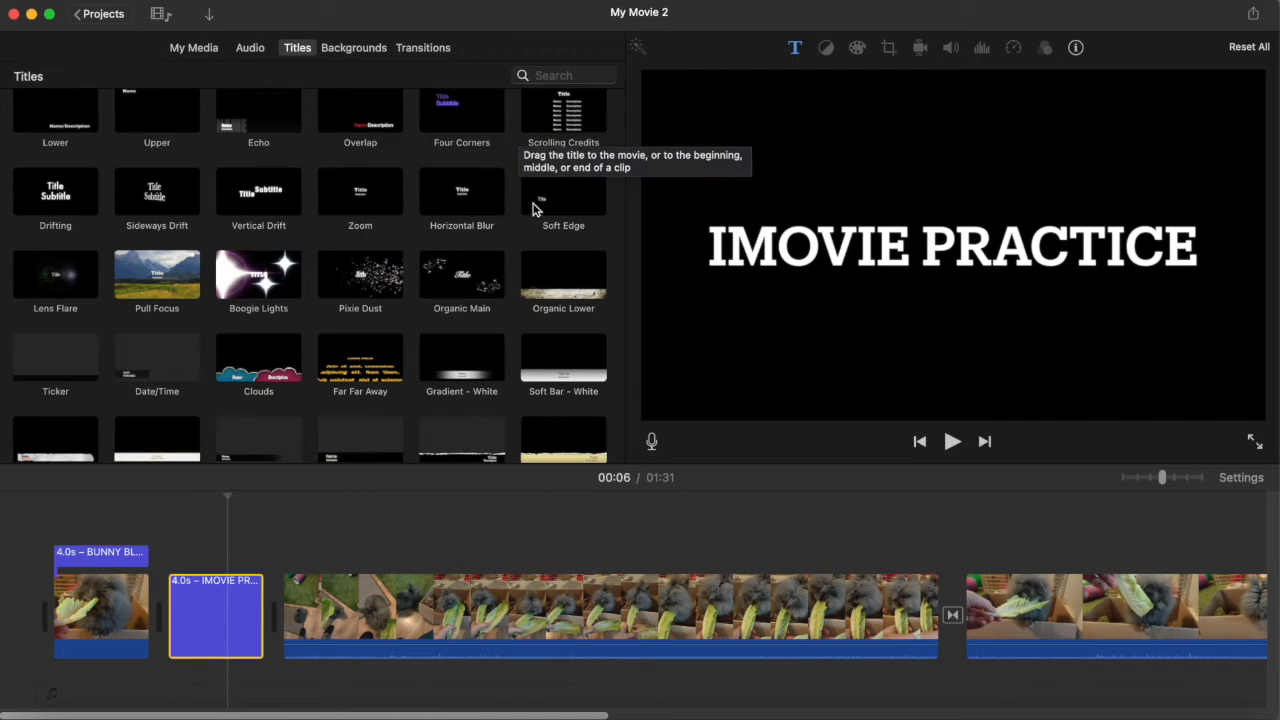
pyautogui.scroll(-2, 229, 294)
pyautogui.scroll(15, 223, 225)
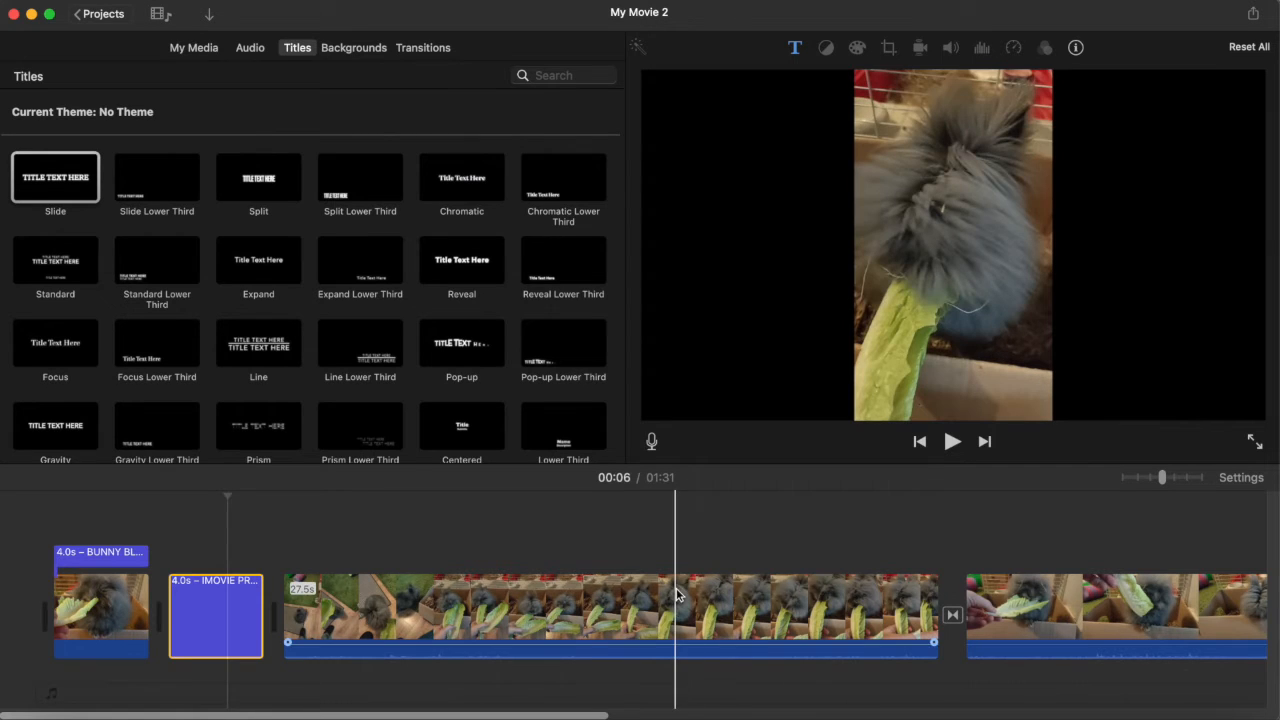
# - Insert the Blobs background between the last video clip and the closing lettuce photo, and select it in the timeline
pyautogui.hscroll(10, 676, 594)
pyautogui.hscroll(3, 676, 594)
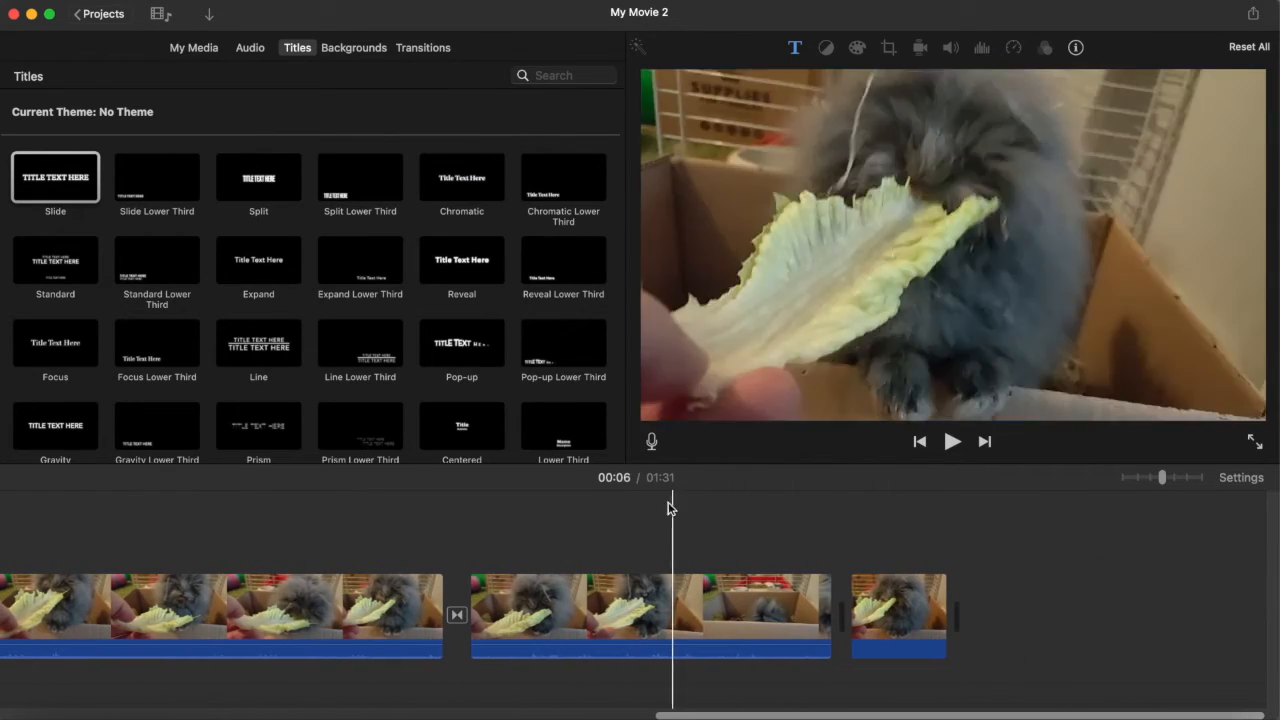
pyautogui.click(343, 48)
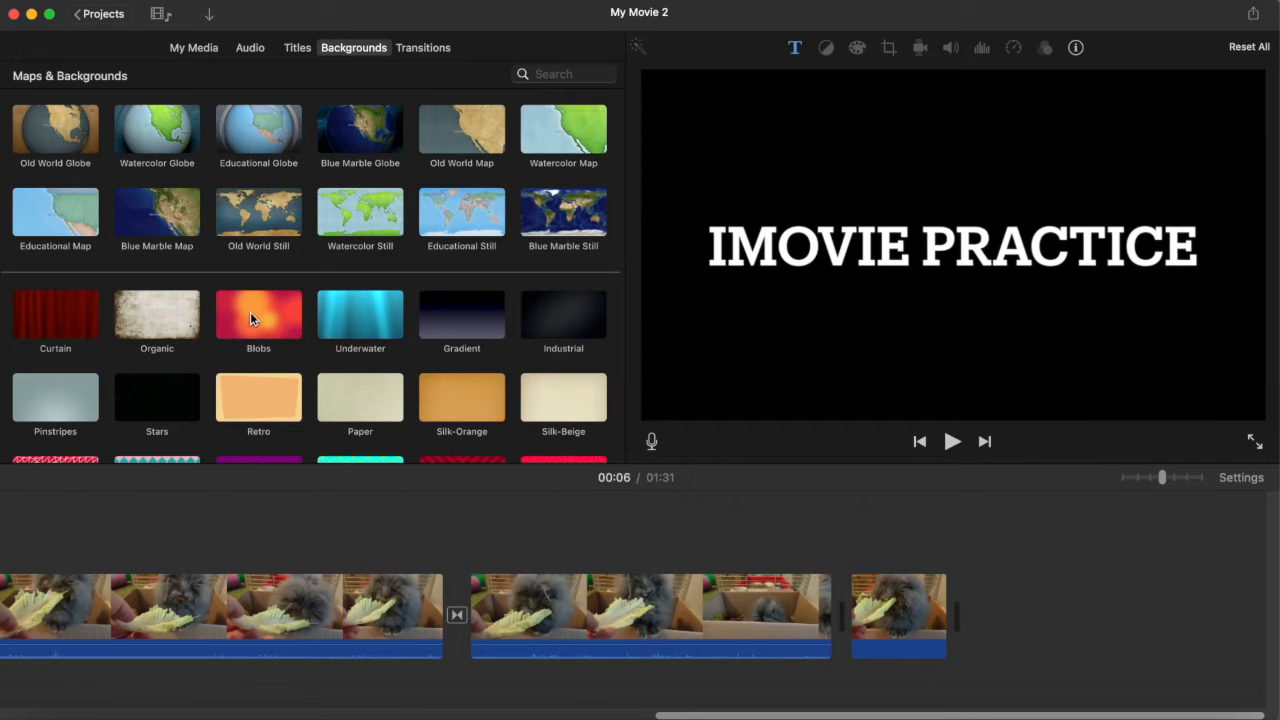
pyautogui.moveTo(247, 312); pyautogui.dragTo(830, 616)
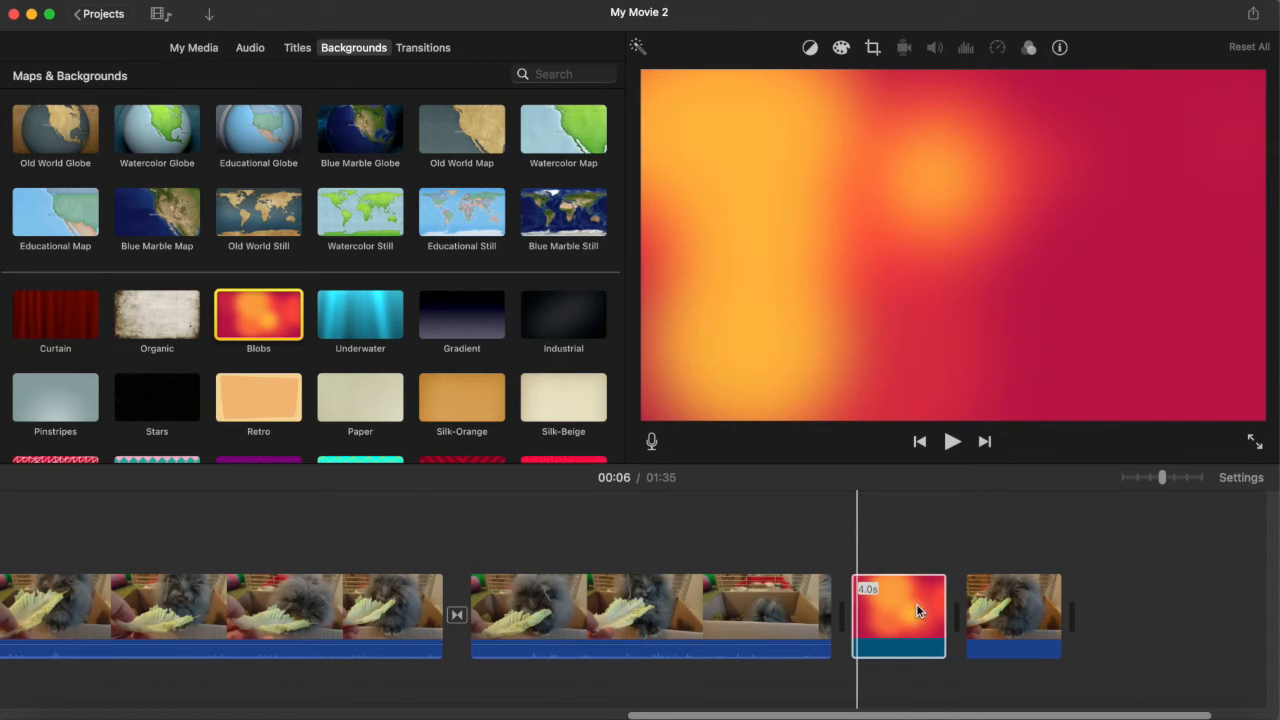
pyautogui.click(872, 622)
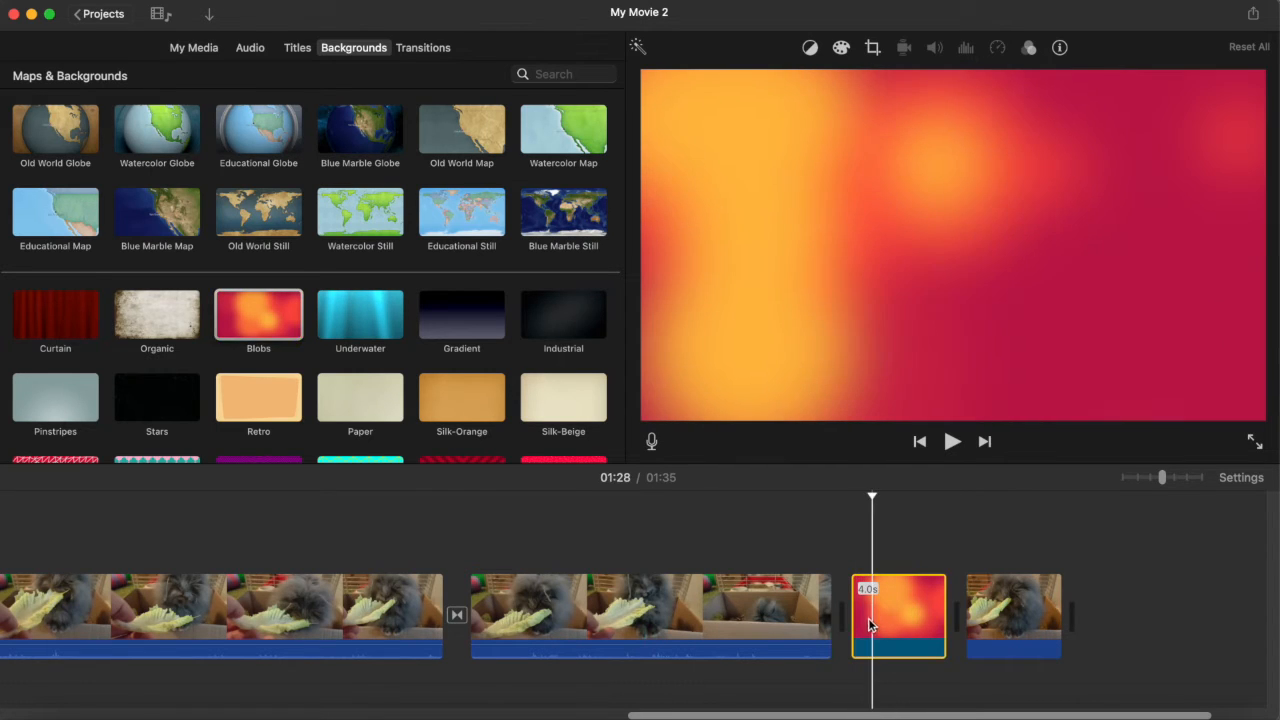
# - Overlay a Pop-up title reading "subscribe to my channel" on the Blobs background clip
pyautogui.click(917, 619)
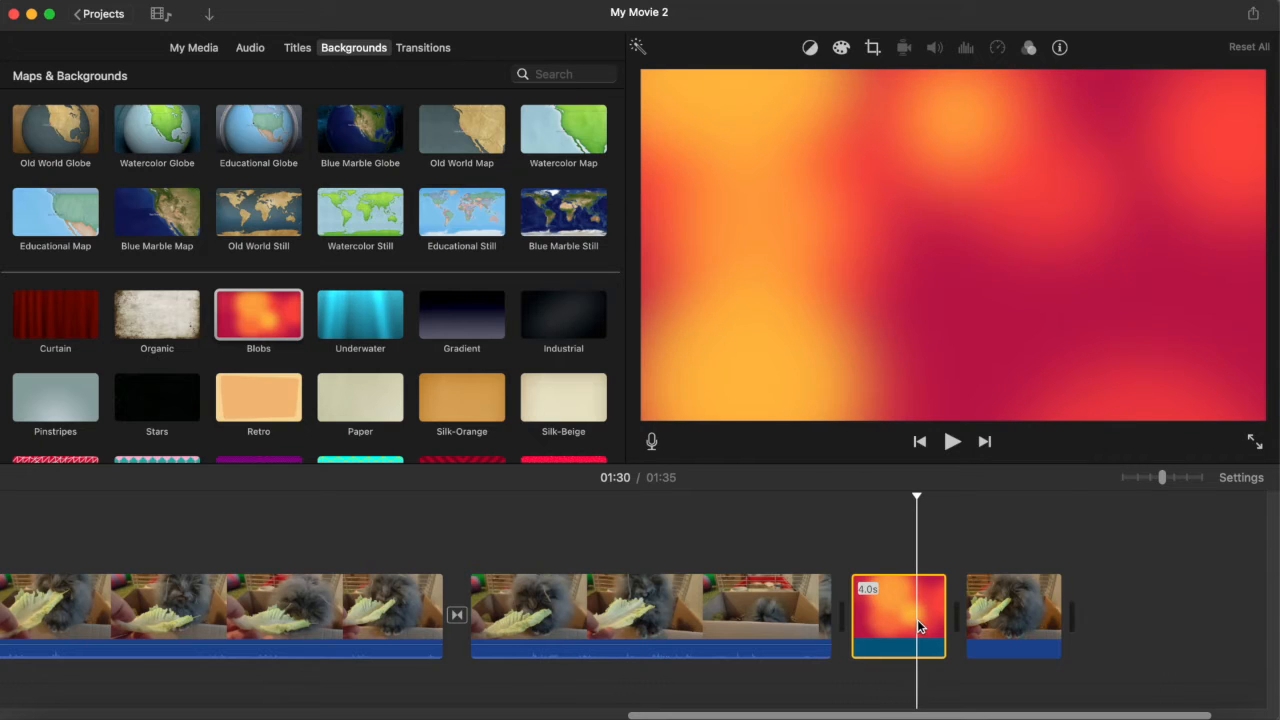
pyautogui.click(297, 49)
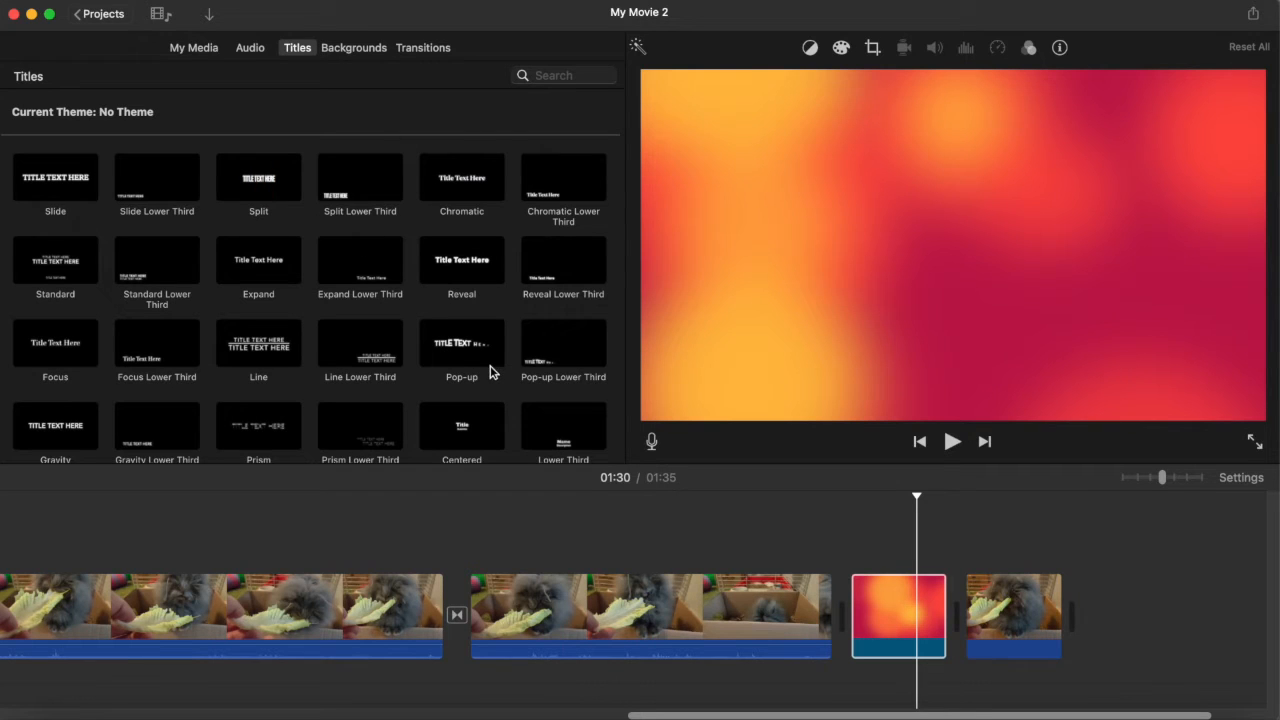
pyautogui.moveTo(480, 360); pyautogui.dragTo(852, 530)
pyautogui.write('S')
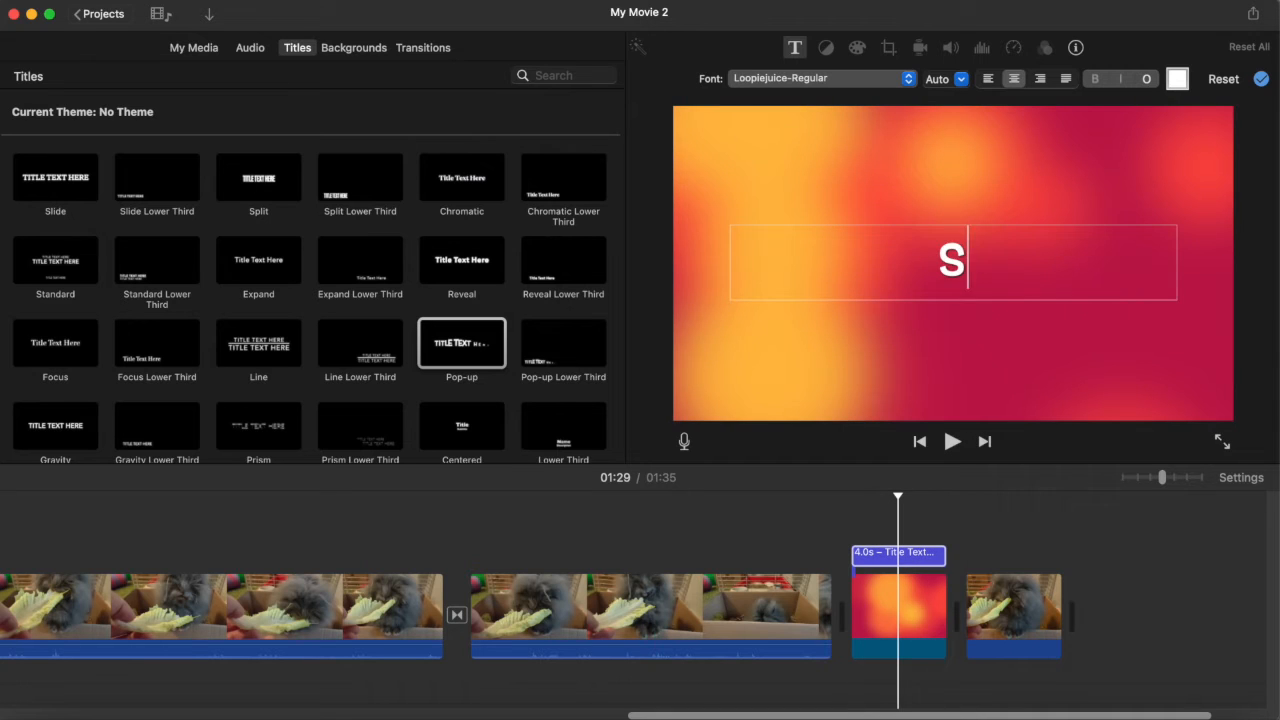
pyautogui.write('UBSCRIBE T')
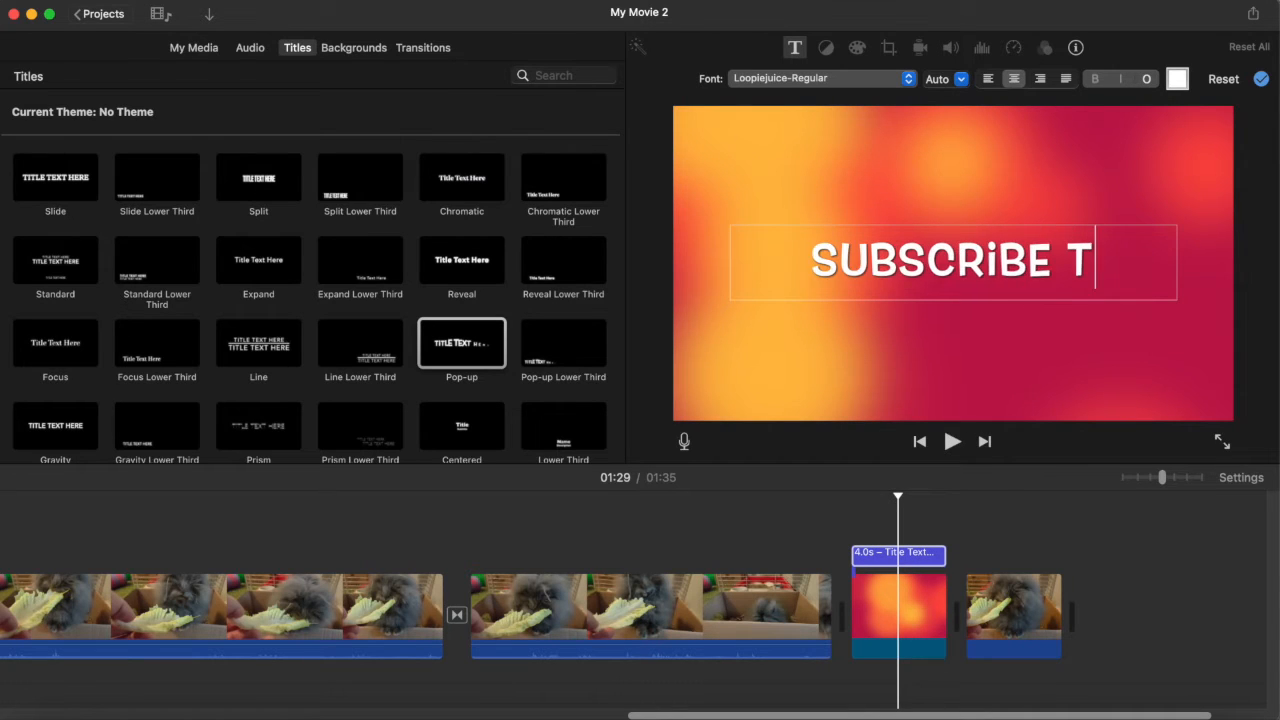
pyautogui.write('O MY CHANNEL')
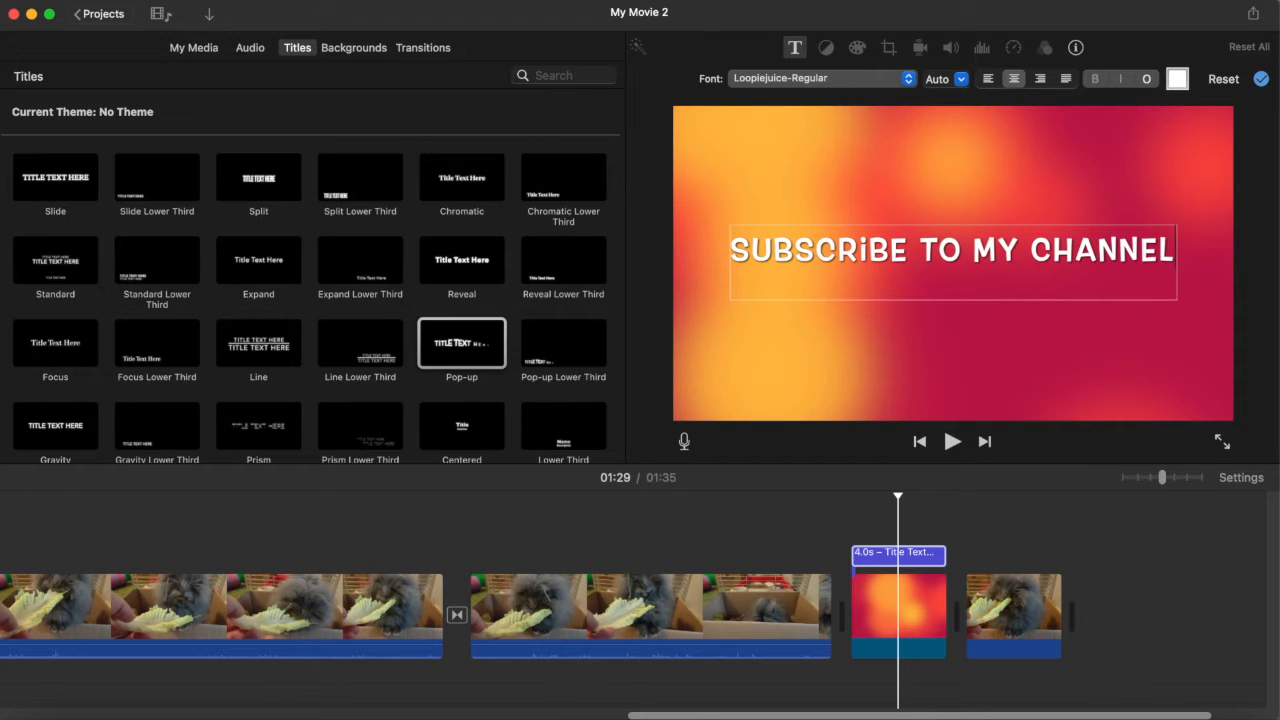
pyautogui.press('super+a')
pyautogui.press('Return')
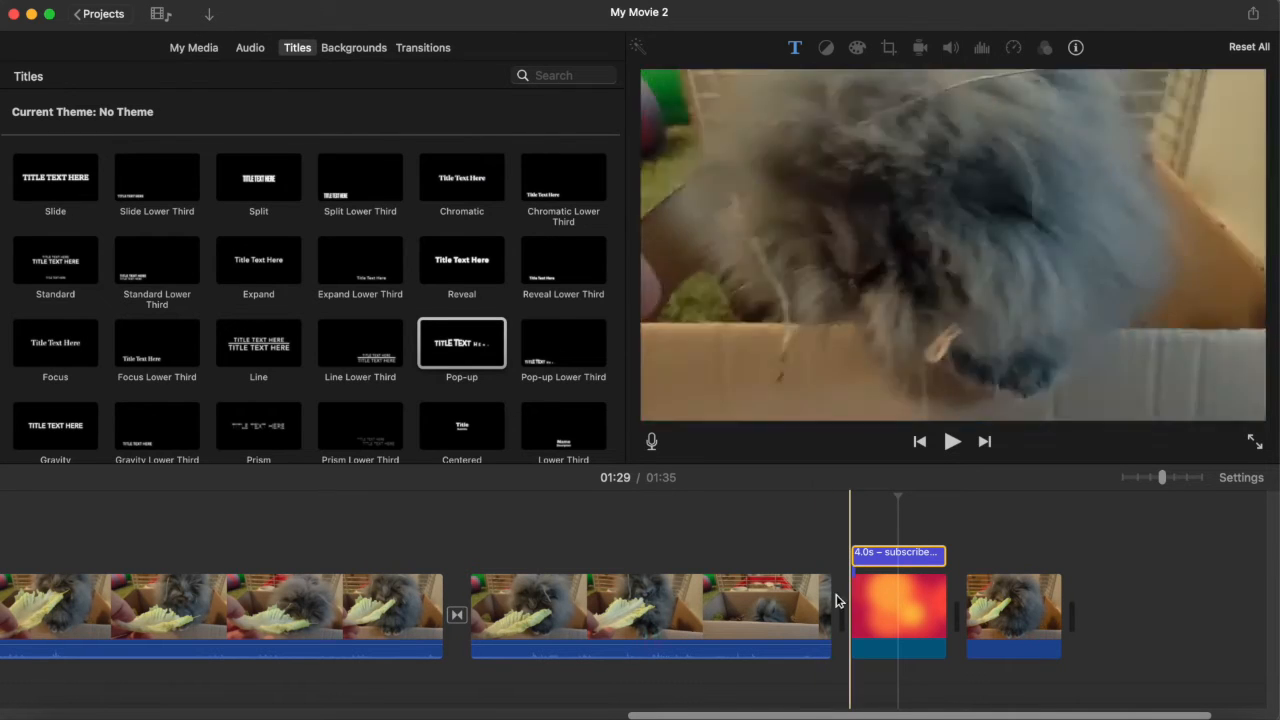
# - Overlay an Overlap title on the closing lettuce photo and set its name text to "see you next week"
pyautogui.click(957, 575)
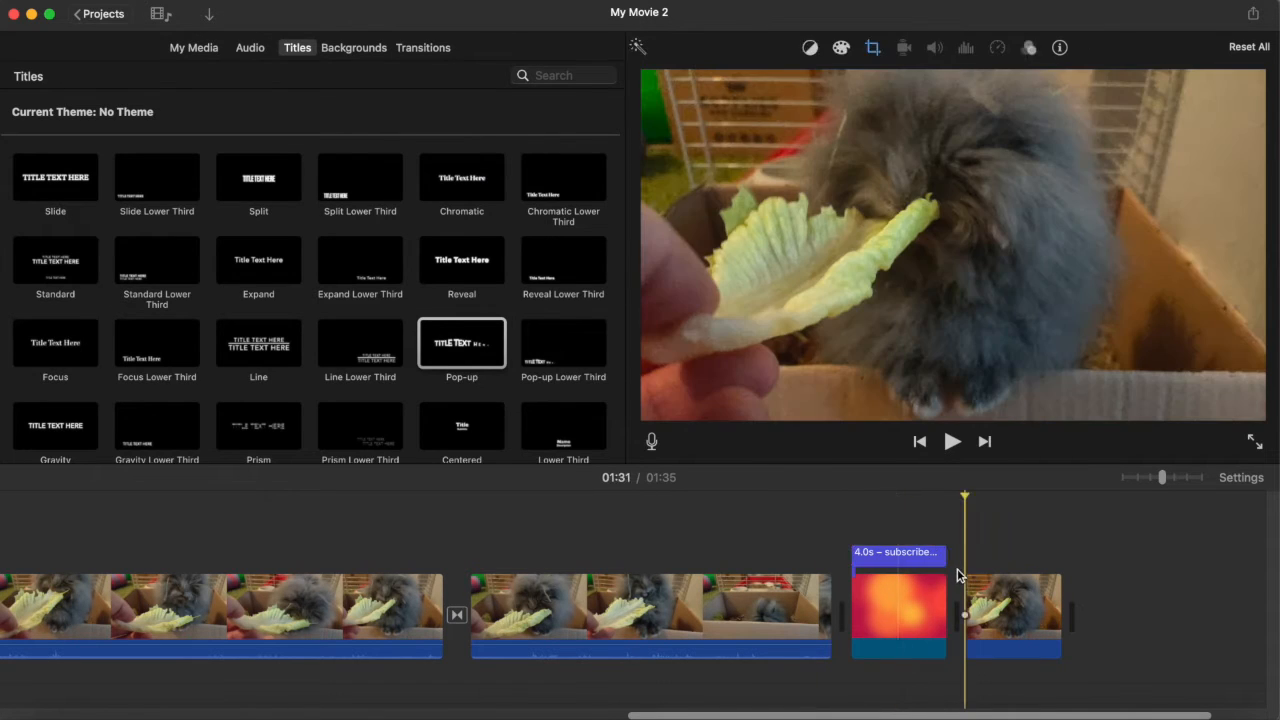
pyautogui.scroll(-4, 390, 363)
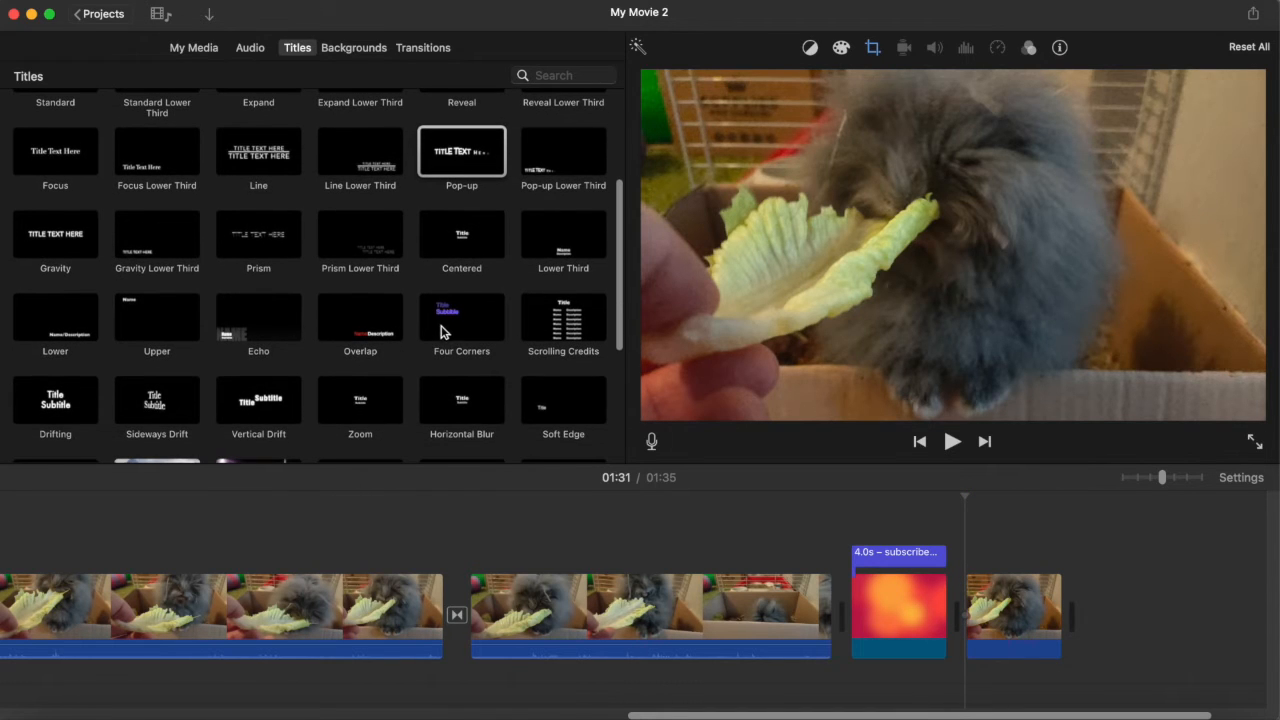
pyautogui.moveTo(376, 333); pyautogui.dragTo(965, 549)
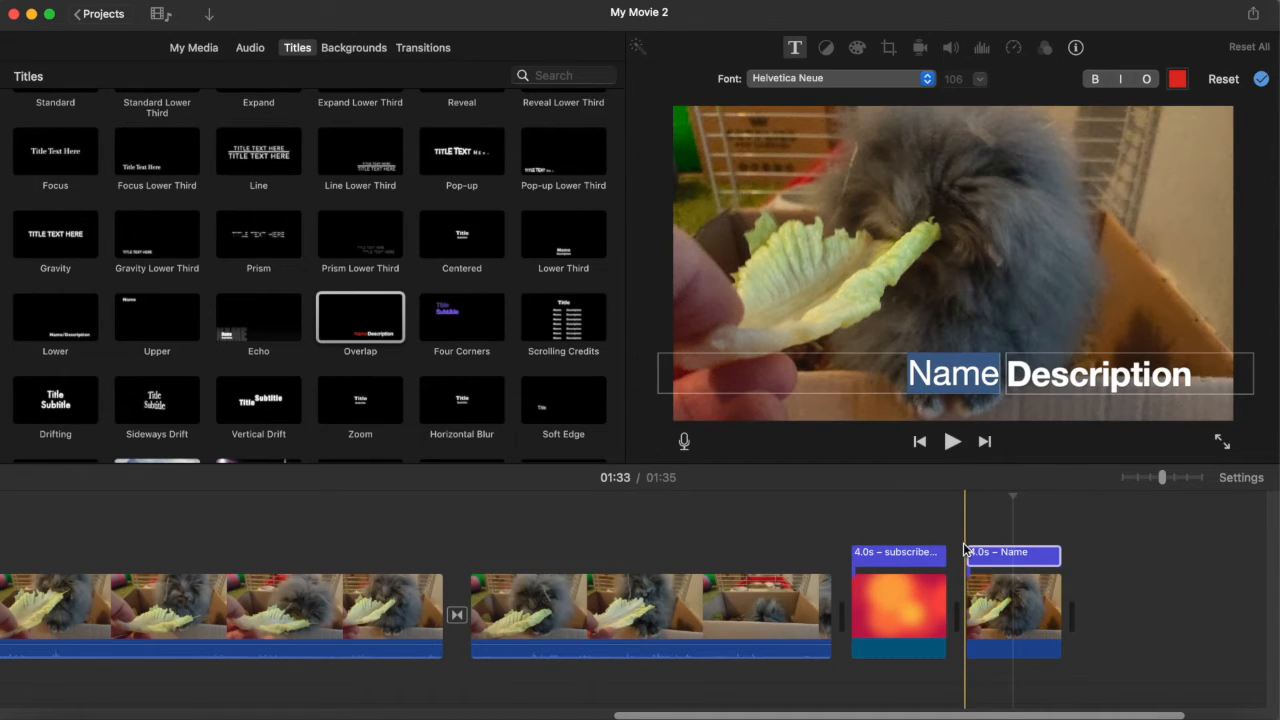
pyautogui.write('see you next time')
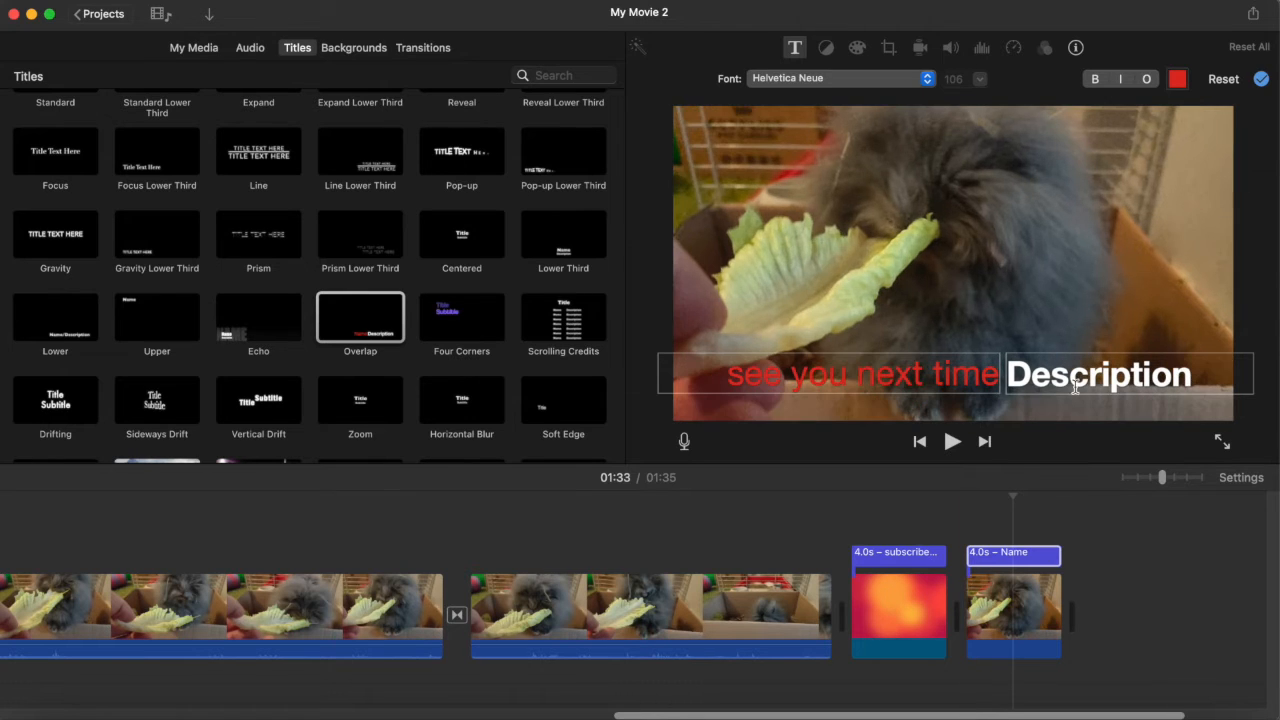
pyautogui.press('BackSpace')
pyautogui.press('BackSpace')
pyautogui.press('BackSpace')
pyautogui.press('BackSpace')
pyautogui.write('week')
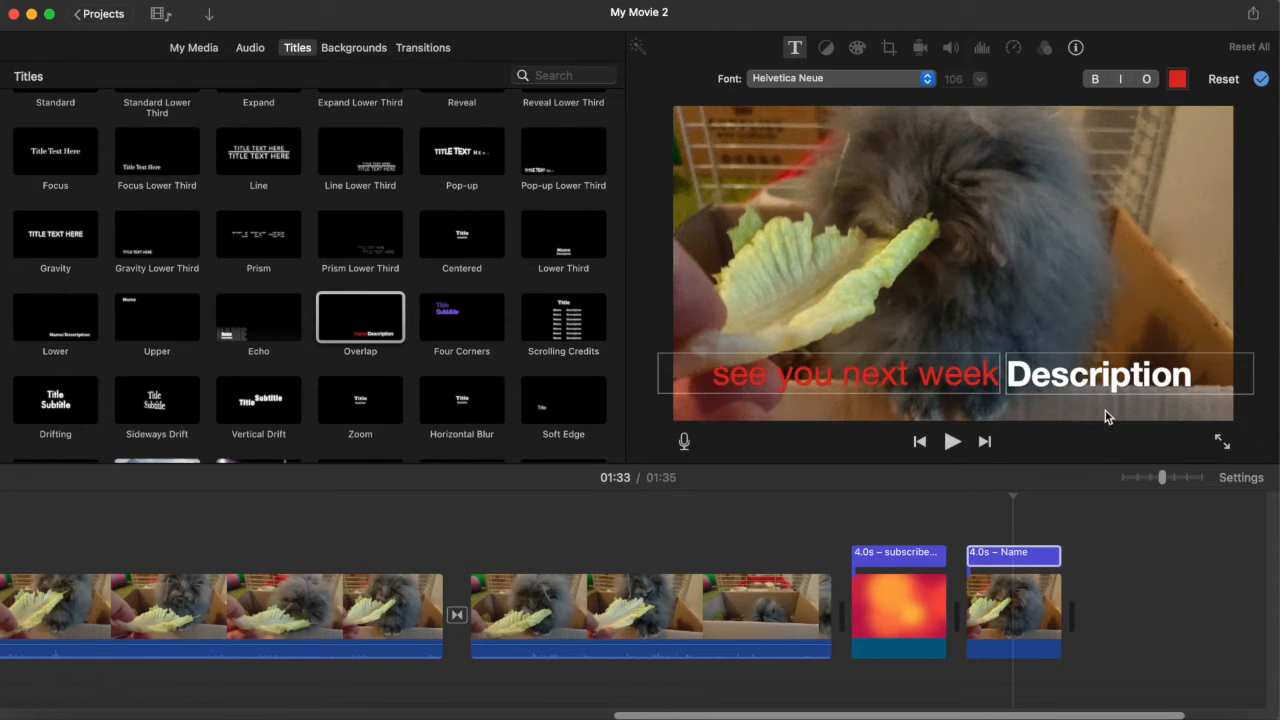
# - Set the description text of the closing photo's Overlap title to "bunny time"
pyautogui.doubleClick(1085, 380)
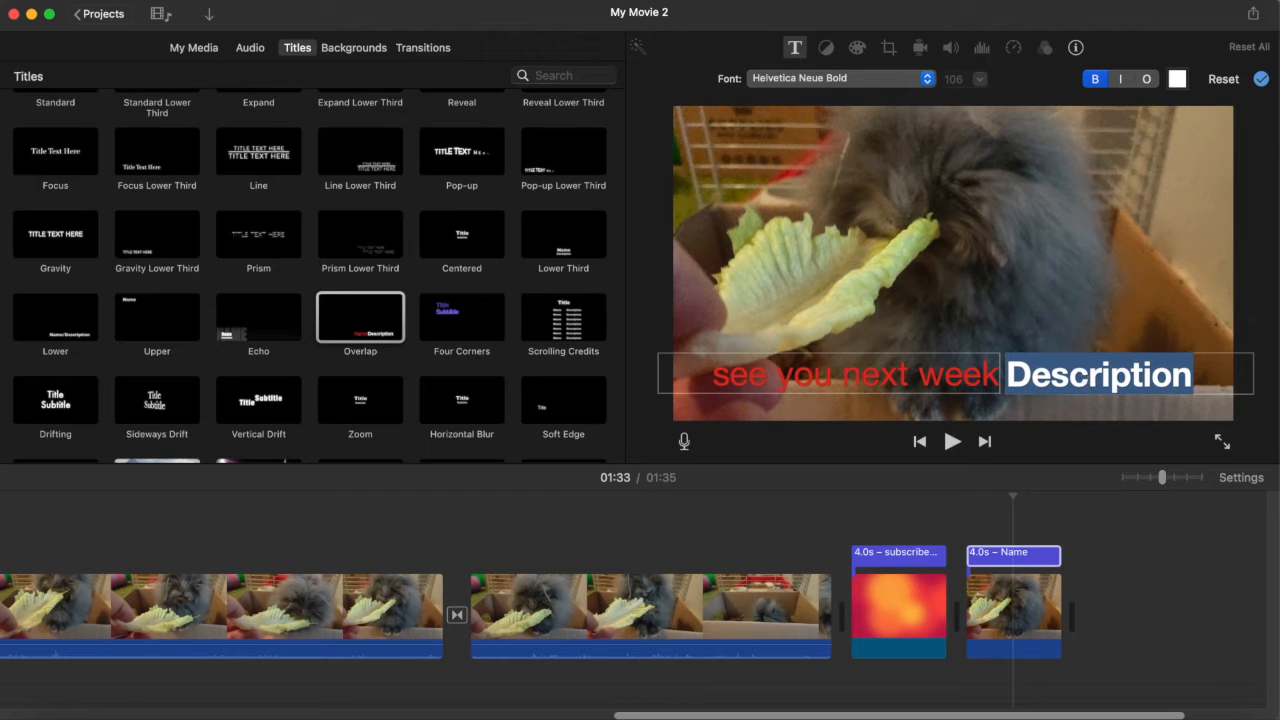
pyautogui.write('bunny time')
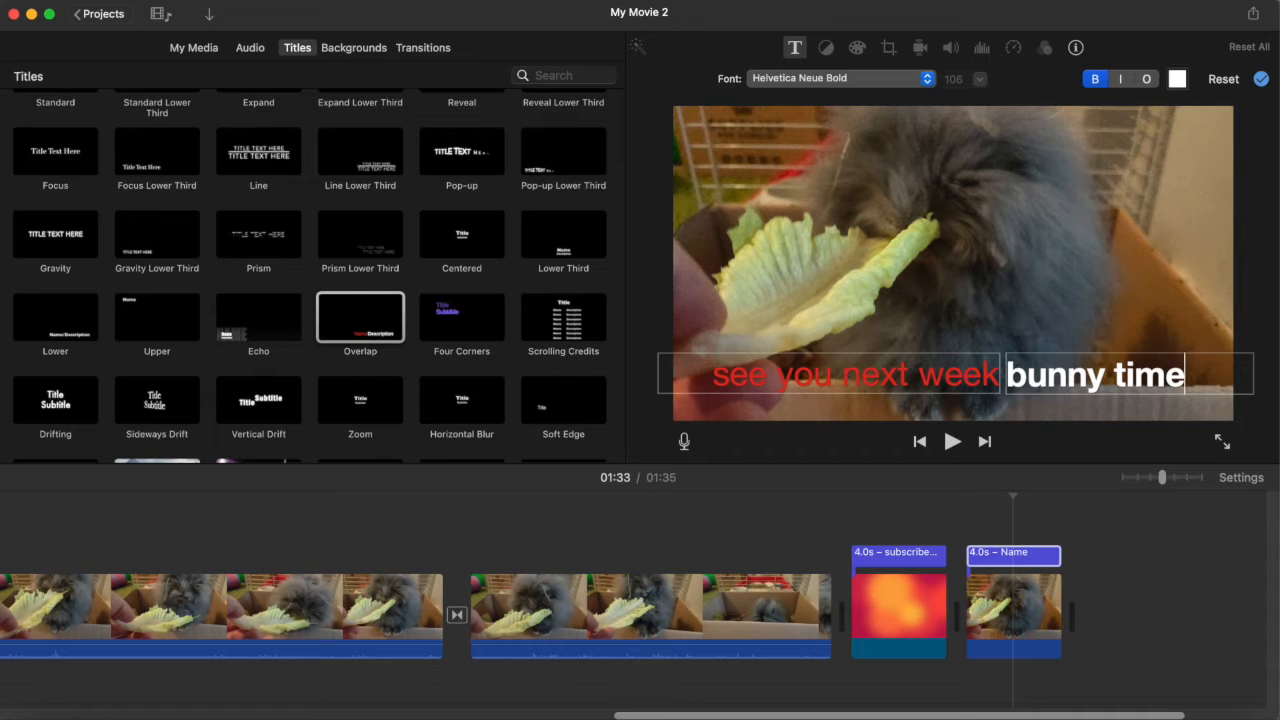
pyautogui.press('Return')
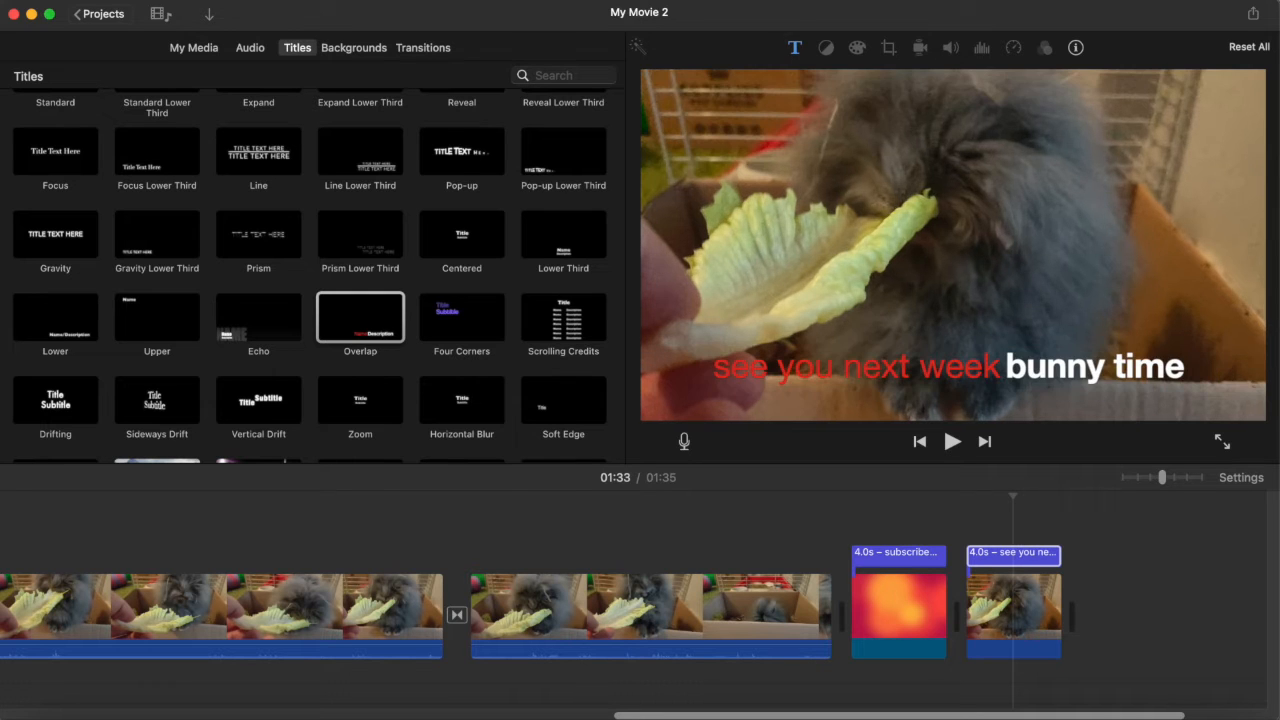
pyautogui.click(1021, 548)
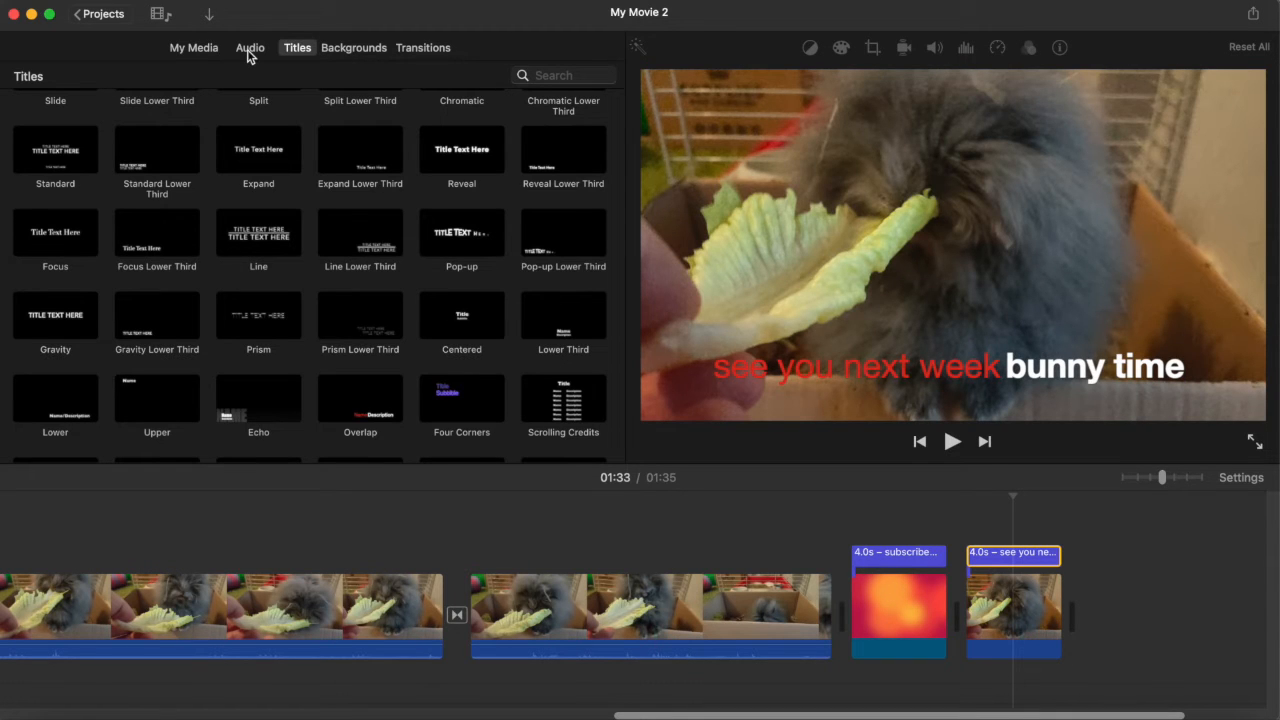
# - Audition the Piano Ballad, Fifth Avenue Stroll and Peach Cobbler jingles among the longer sound effects
pyautogui.click(249, 50)
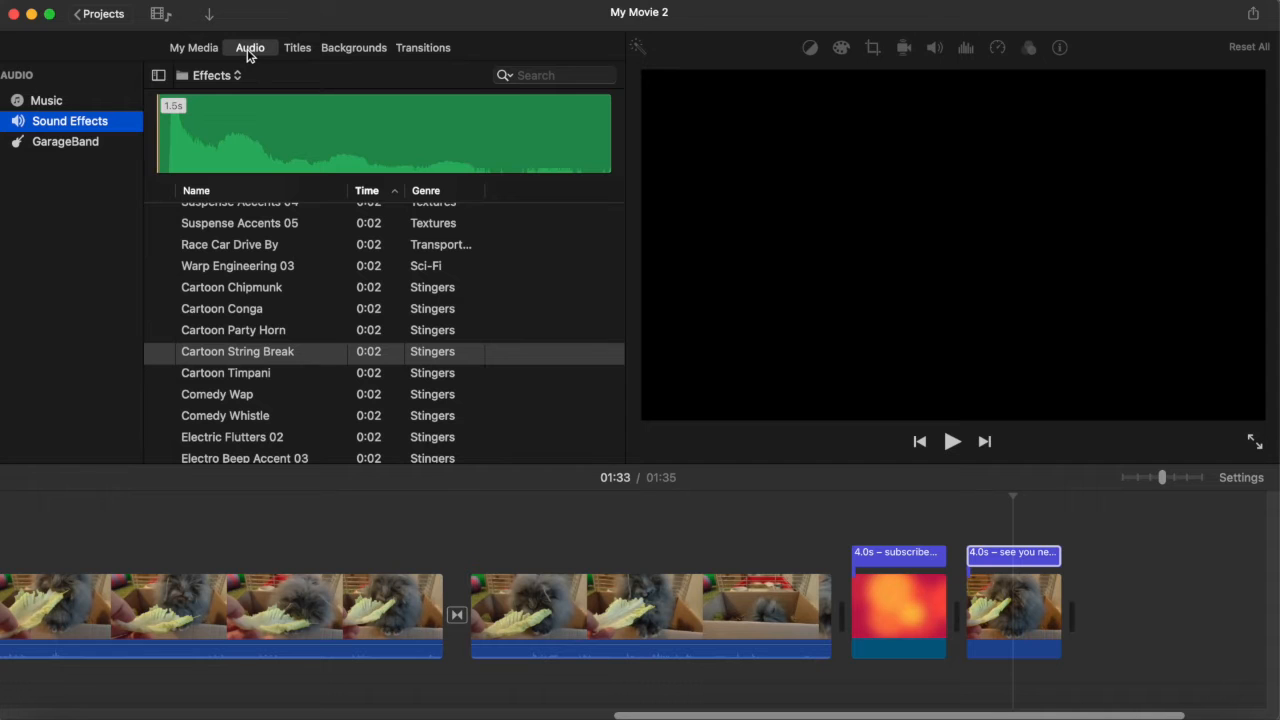
pyautogui.click(251, 120)
pyautogui.hscroll(-10, 257, 572)
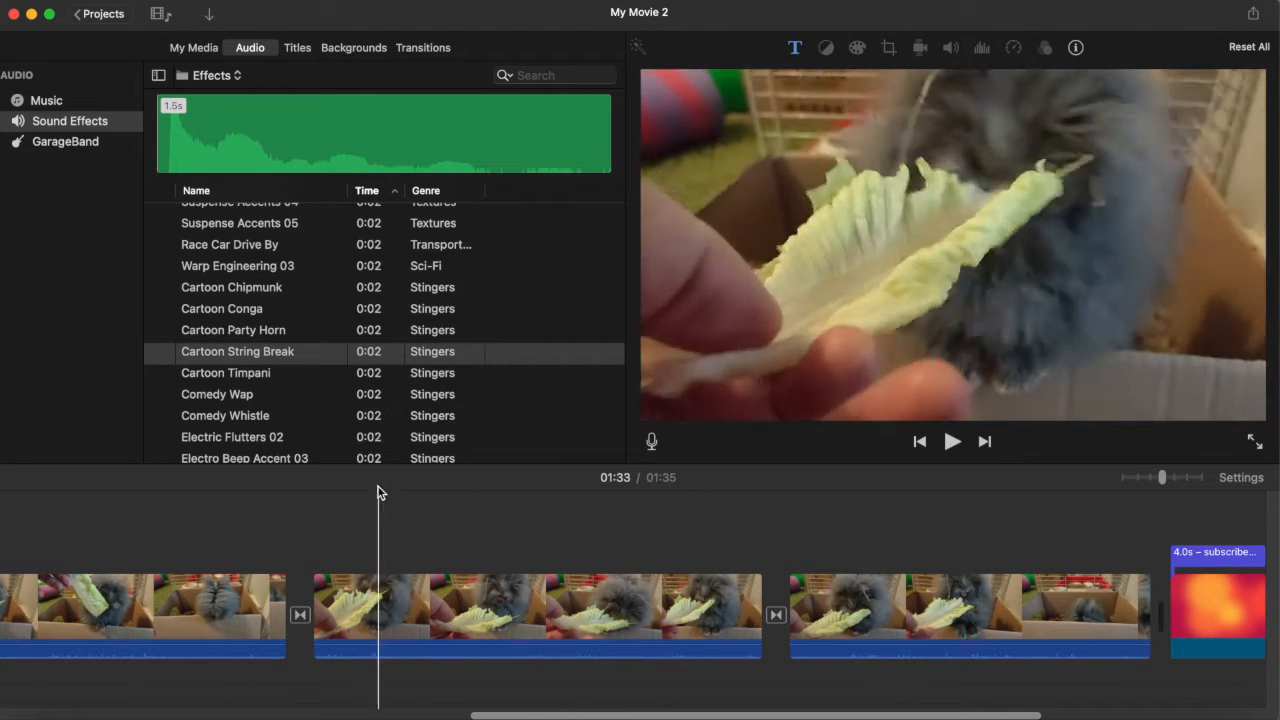
pyautogui.scroll(-15, 382, 400)
pyautogui.scroll(-20, 382, 400)
pyautogui.scroll(-20, 382, 390)
pyautogui.scroll(-20, 382, 390)
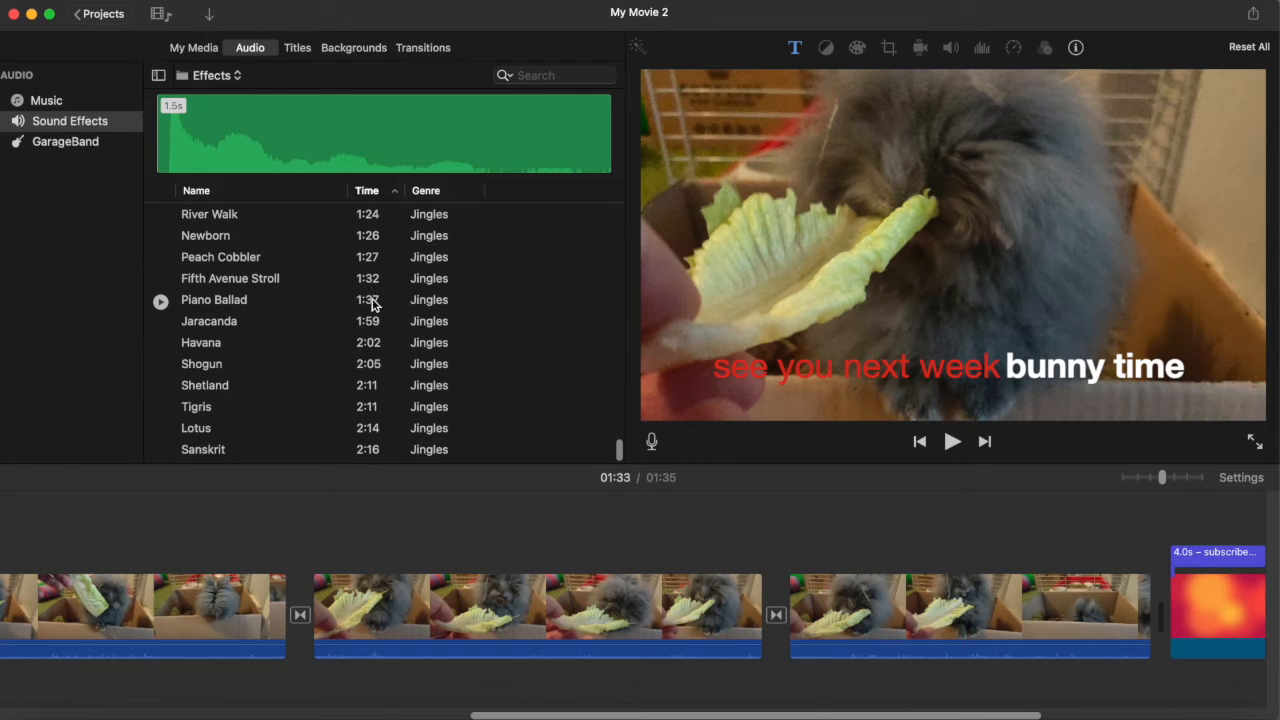
pyautogui.click(161, 302)
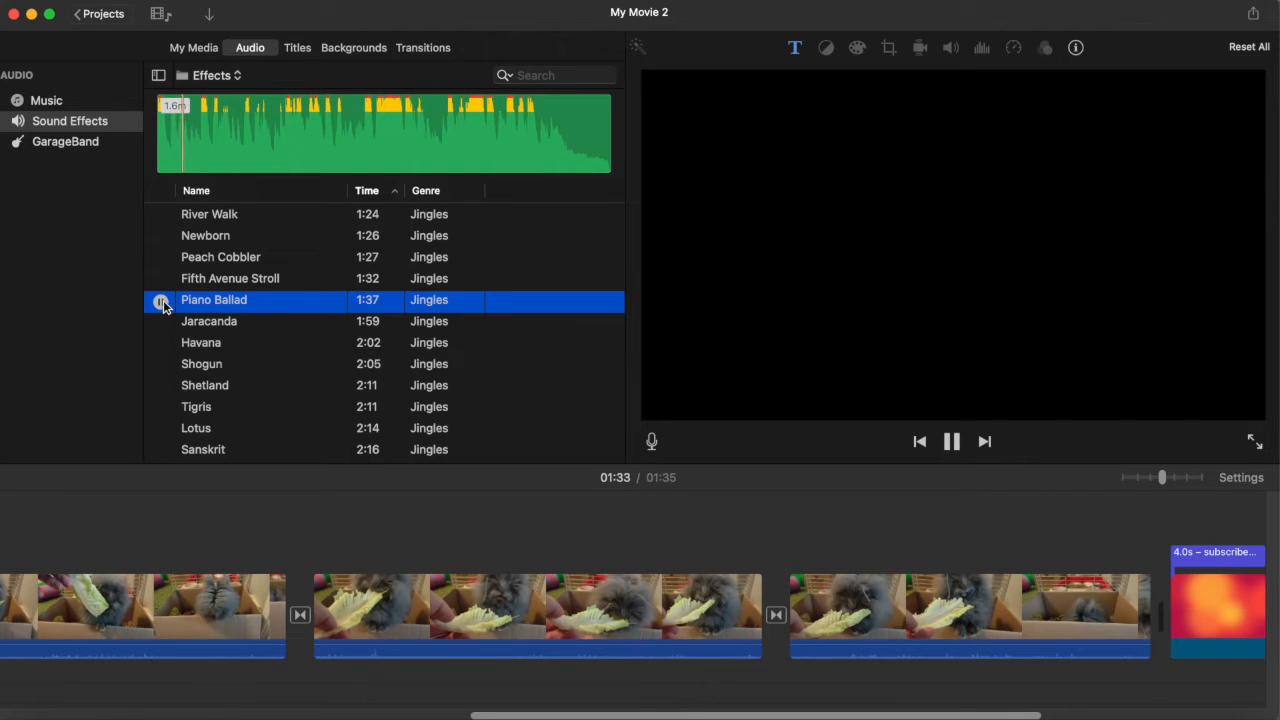
pyautogui.click(161, 302)
pyautogui.click(161, 280)
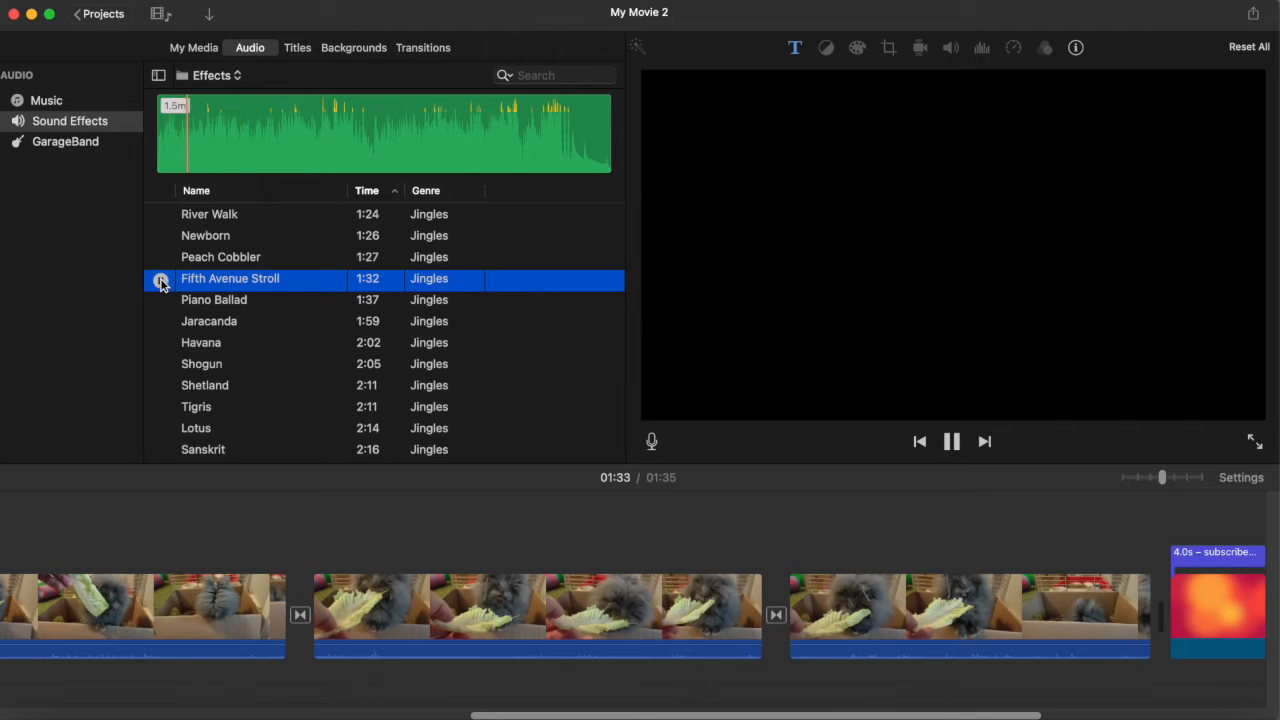
pyautogui.click(160, 259)
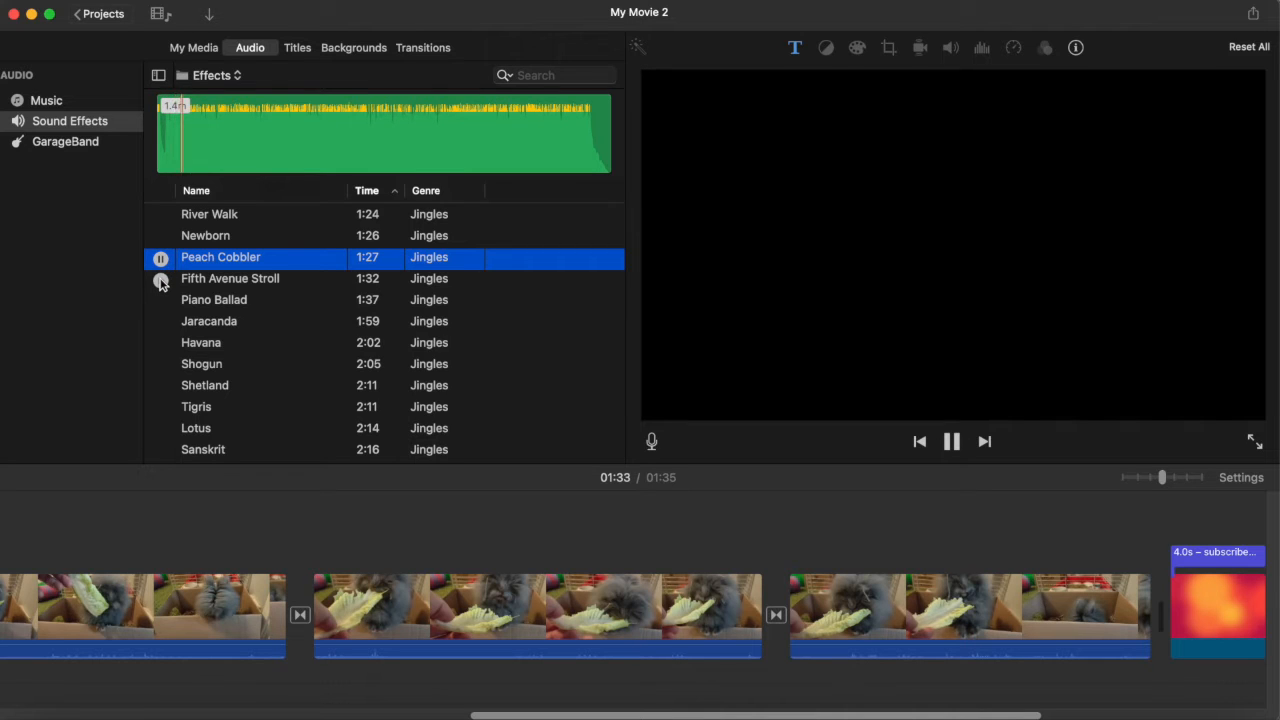
pyautogui.click(161, 281)
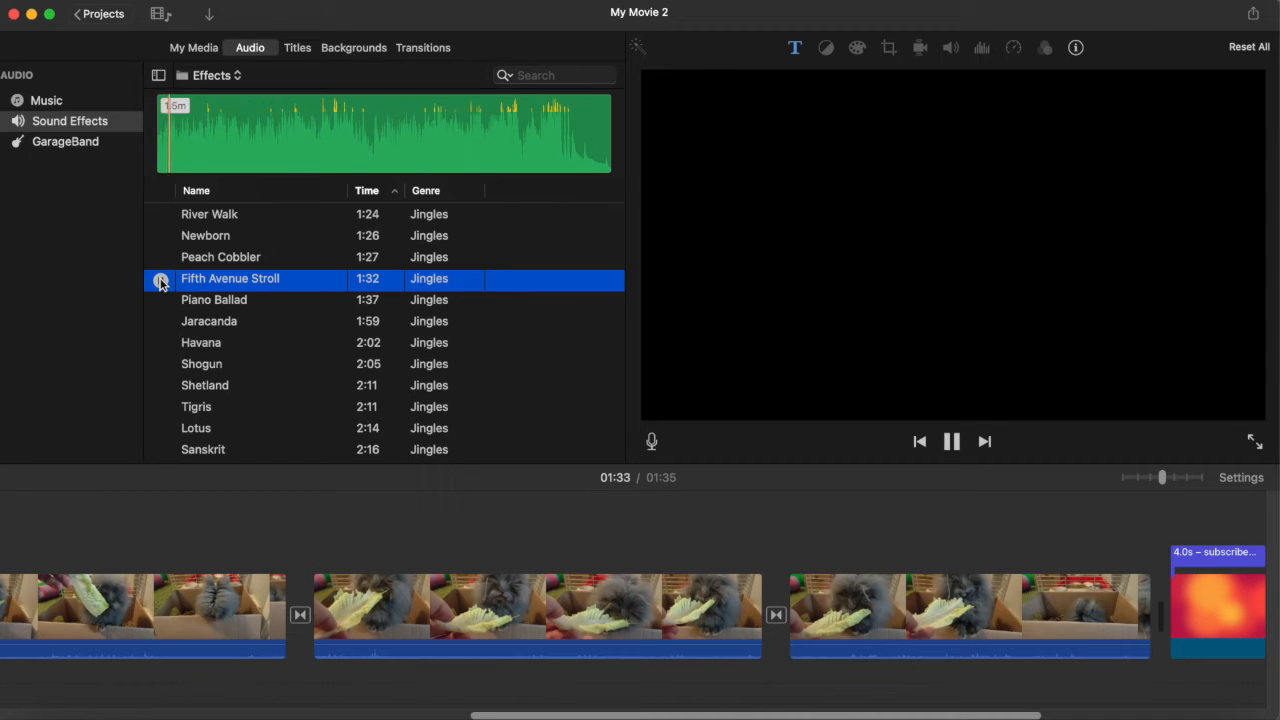
# - Add the Fifth Avenue Stroll jingle beneath the clips from the movie's start and check where it ends
pyautogui.hscroll(-15, 214, 591)
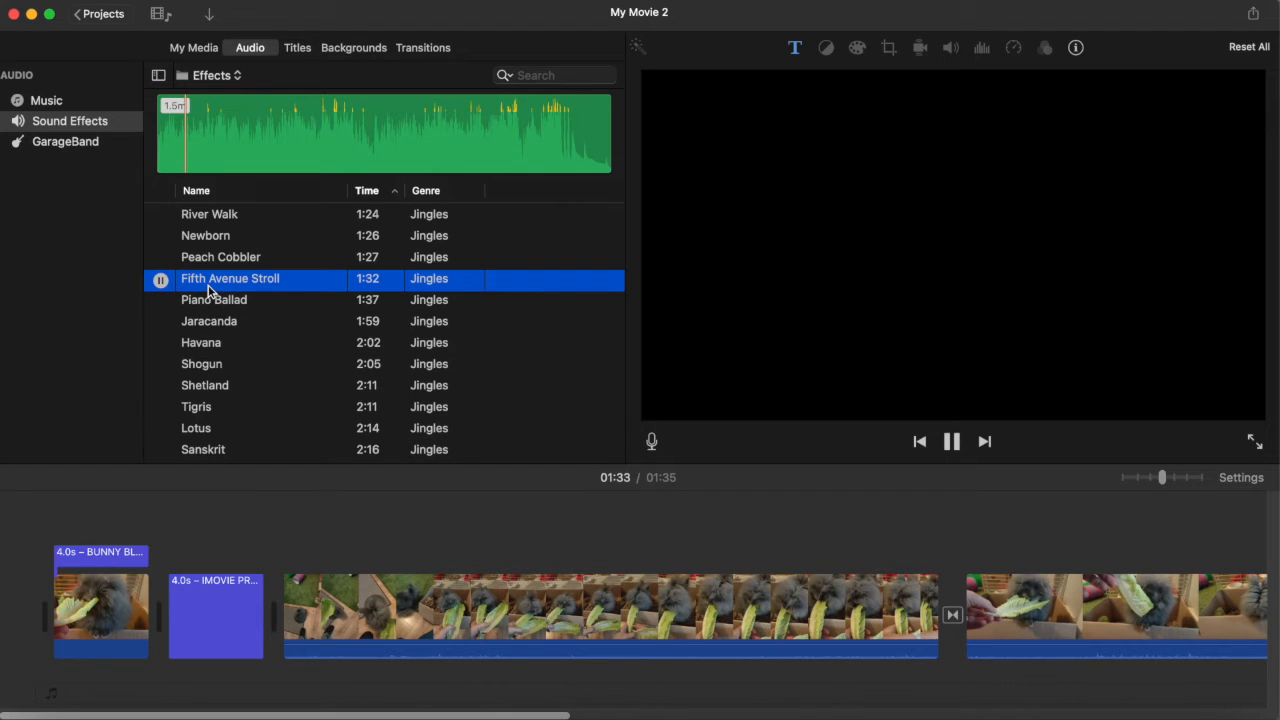
pyautogui.moveTo(230, 278); pyautogui.dragTo(53, 687)
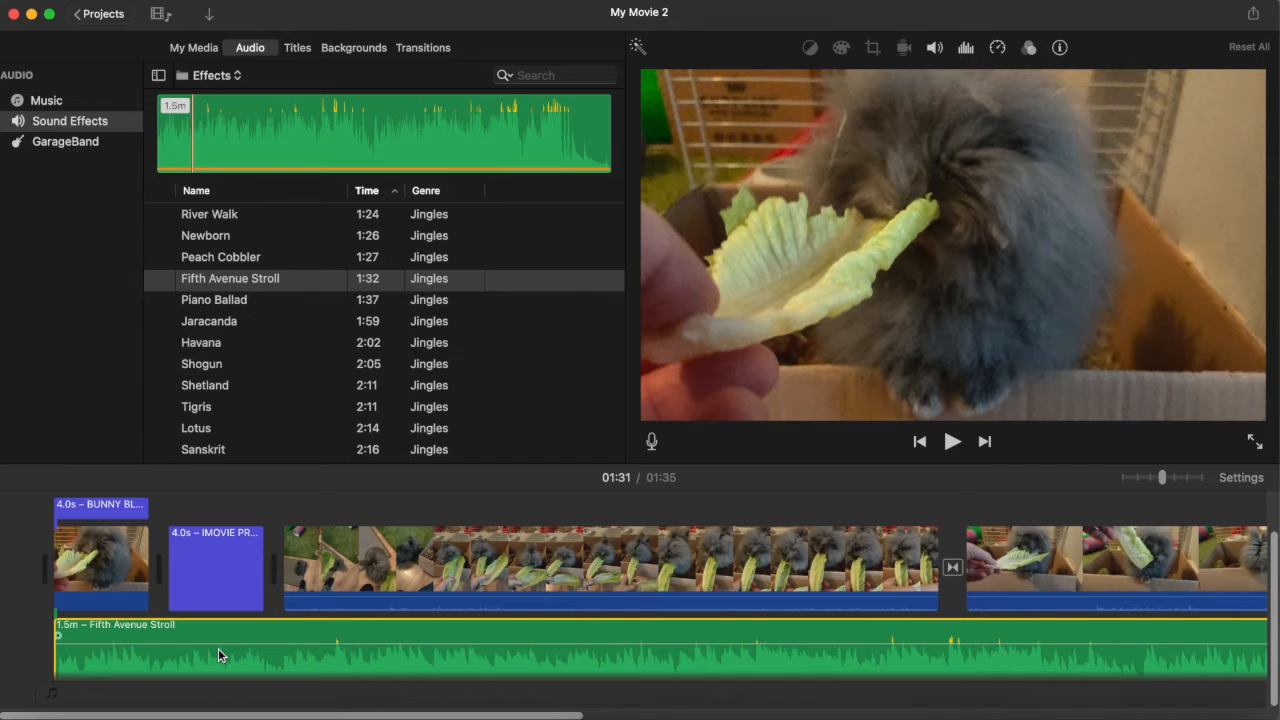
pyautogui.hscroll(10, 219, 650)
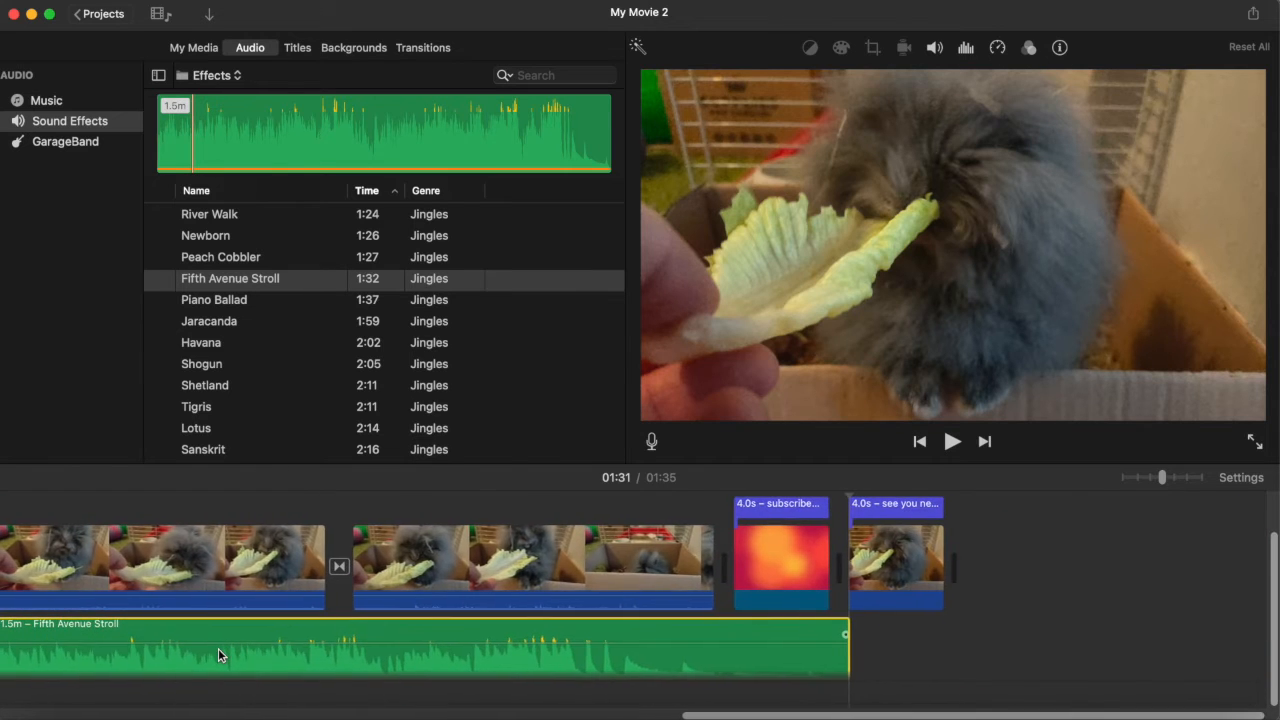
pyautogui.hscroll(-2, 220, 655)
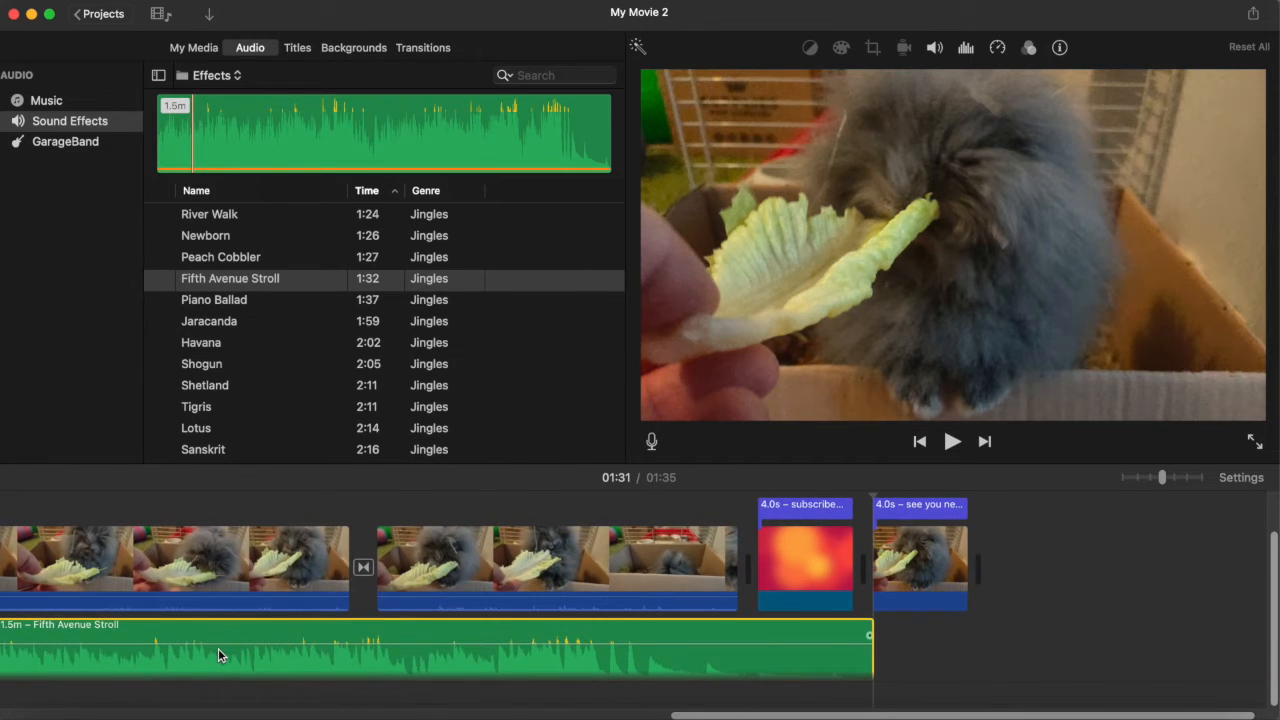
pyautogui.hscroll(-3, 218, 648)
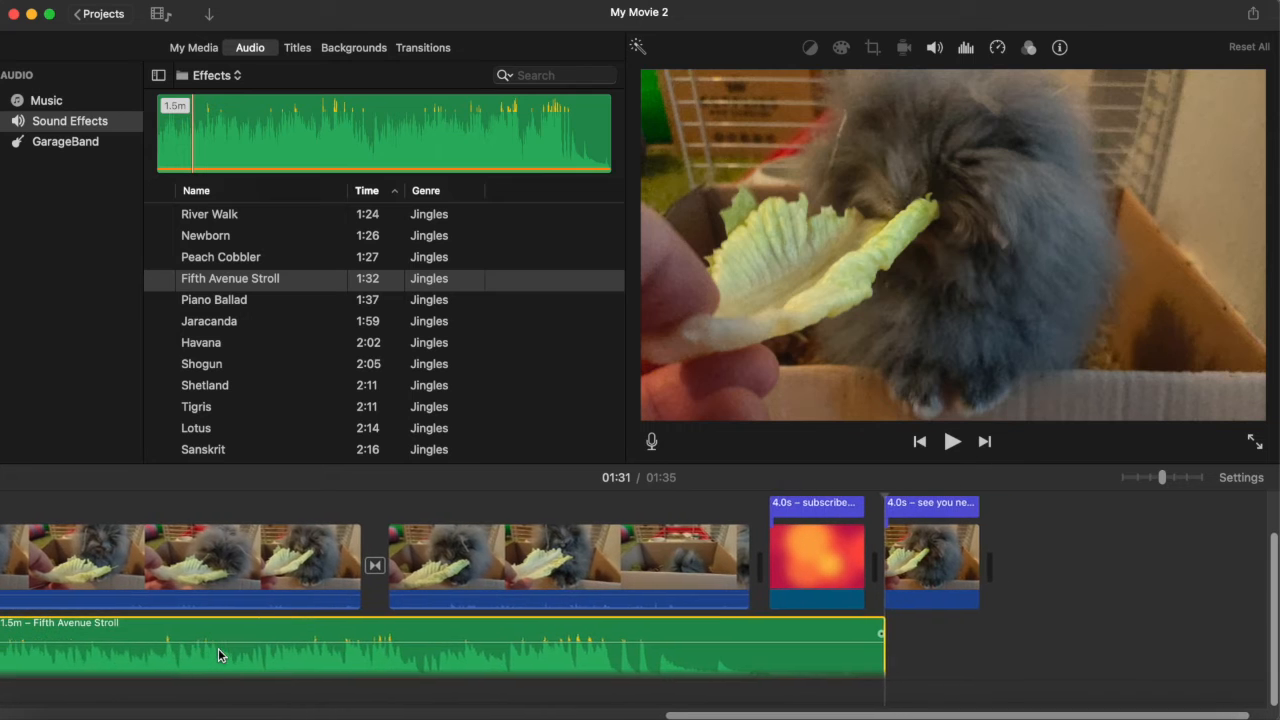
pyautogui.hscroll(3, 218, 648)
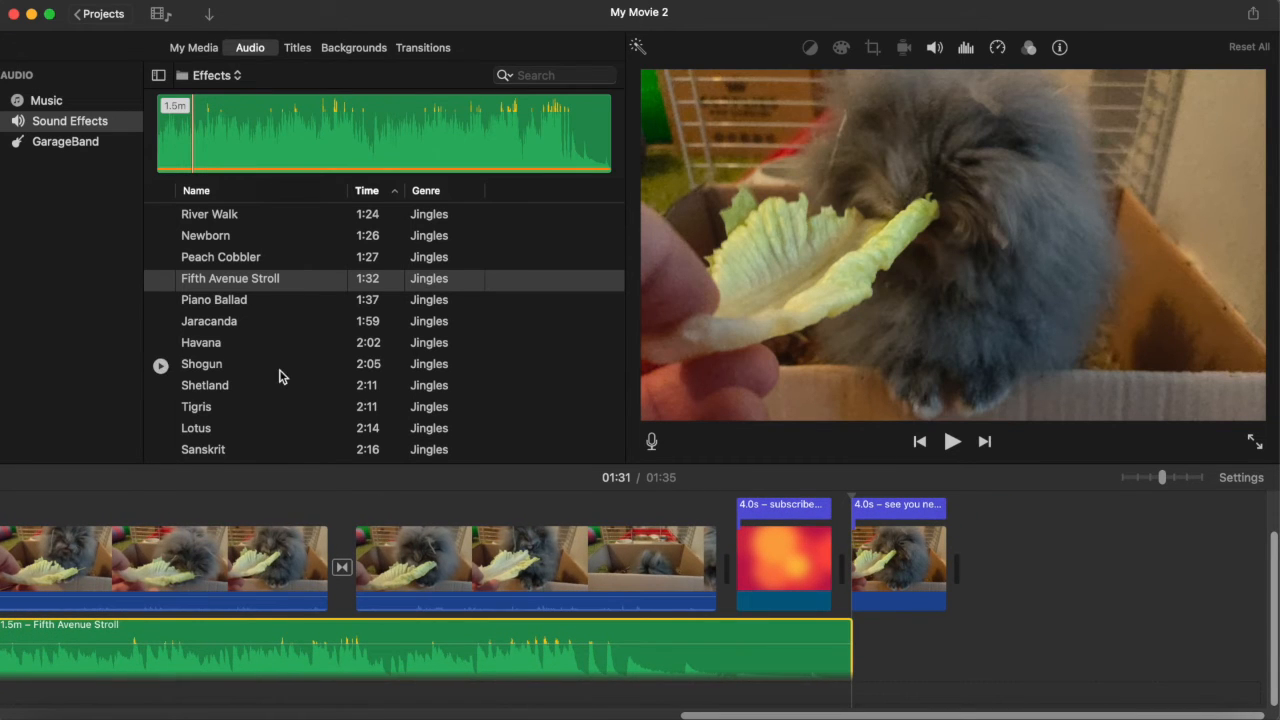
# - Audition the Door Vault Closing and Sitcom Laughter 01 effects among the four-second sound effects
pyautogui.scroll(15, 266, 278)
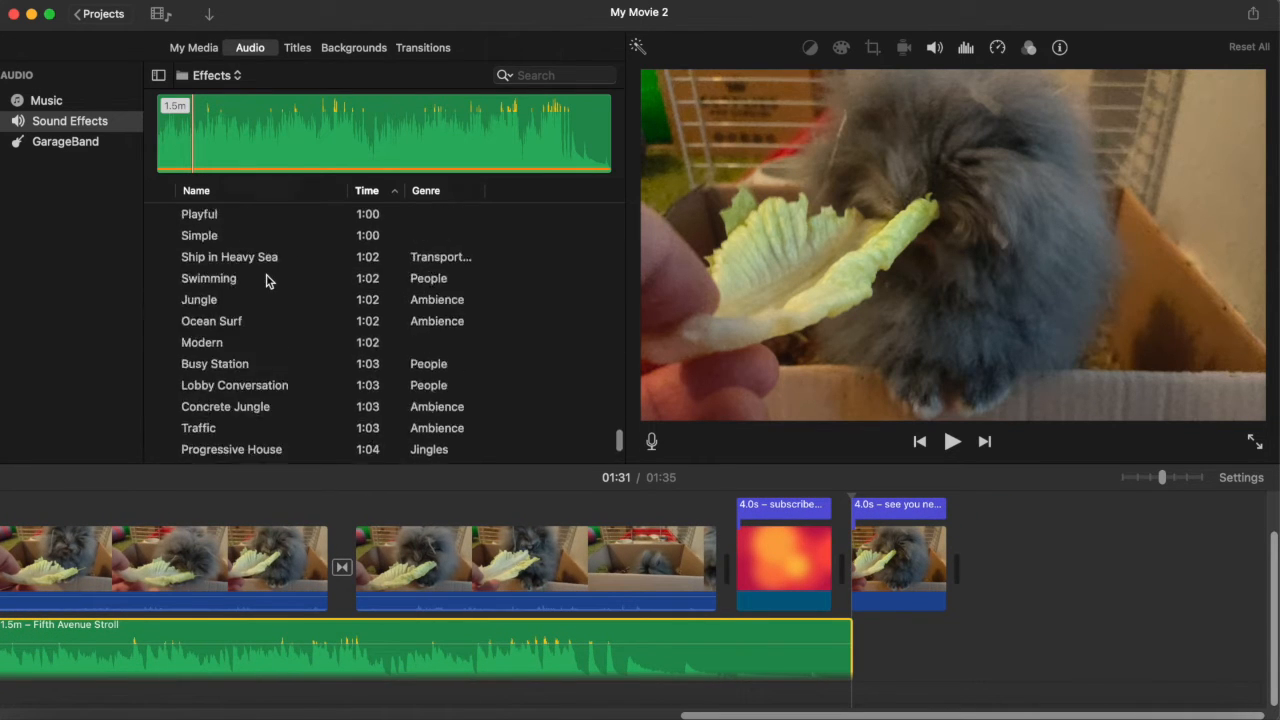
pyautogui.scroll(15, 266, 281)
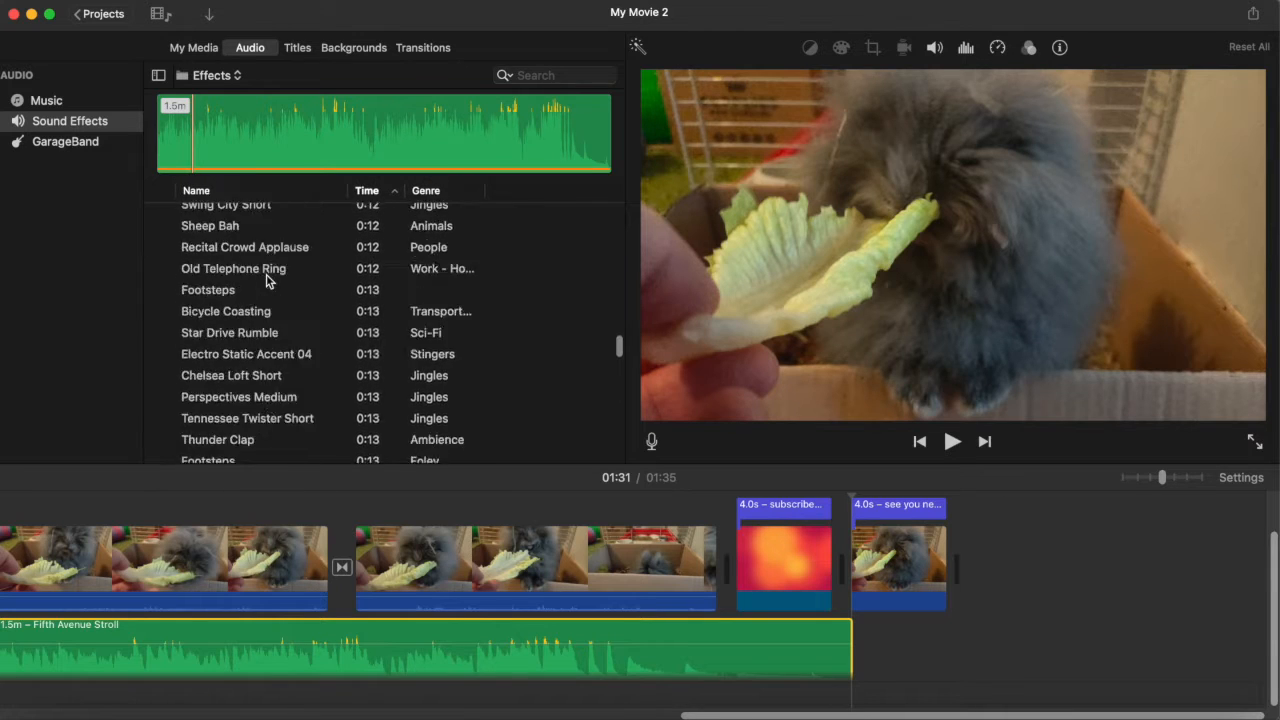
pyautogui.scroll(10, 266, 281)
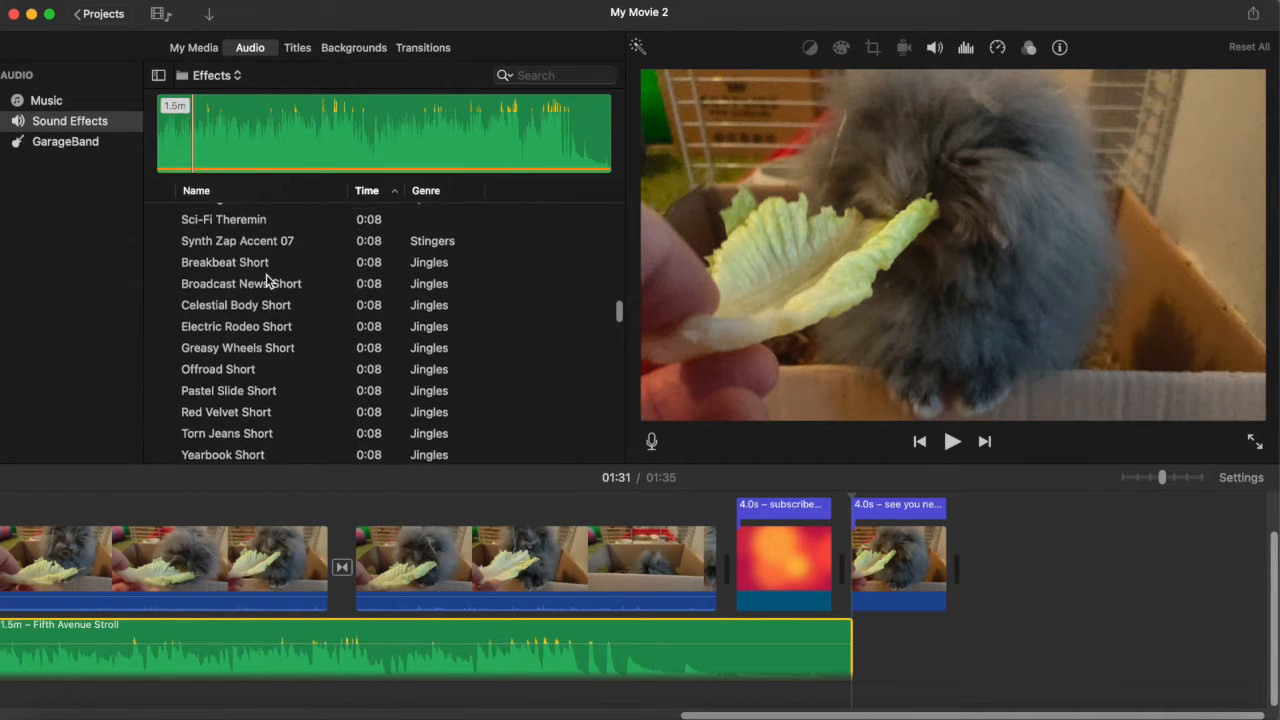
pyautogui.scroll(10, 266, 281)
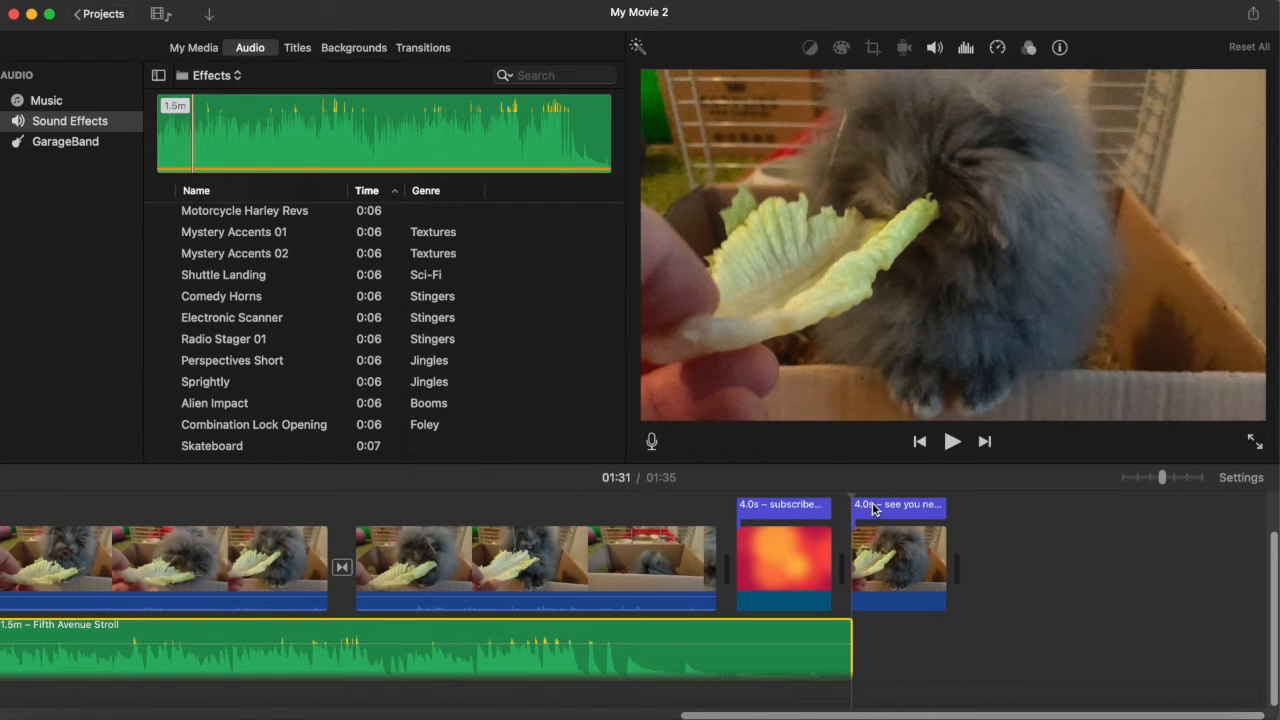
pyautogui.scroll(10, 331, 290)
pyautogui.scroll(1, 331, 290)
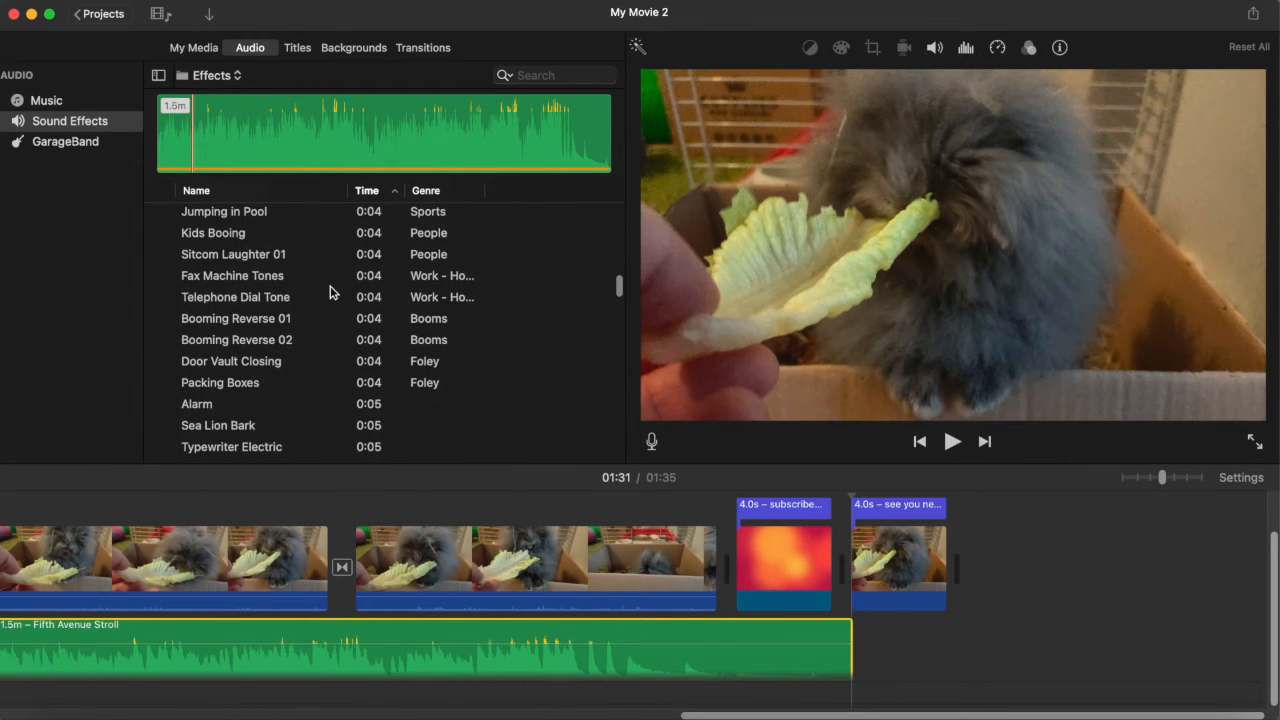
pyautogui.scroll(5, 331, 291)
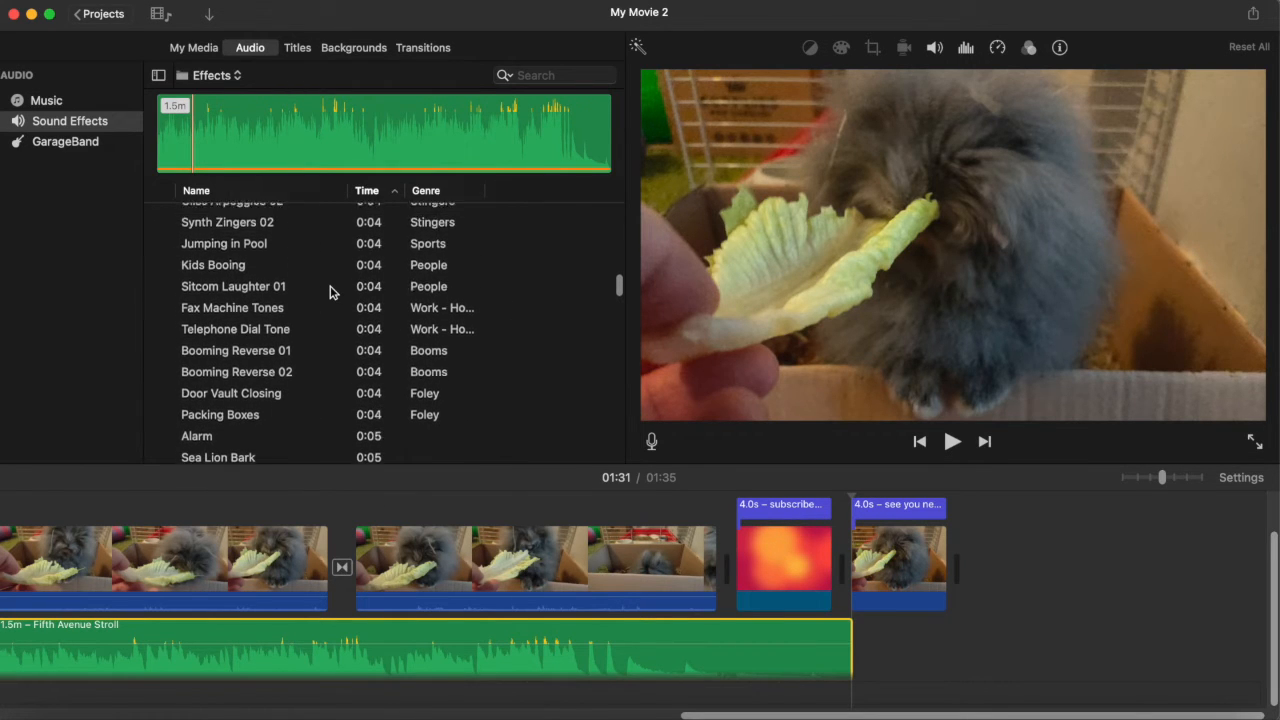
pyautogui.scroll(-5, 331, 291)
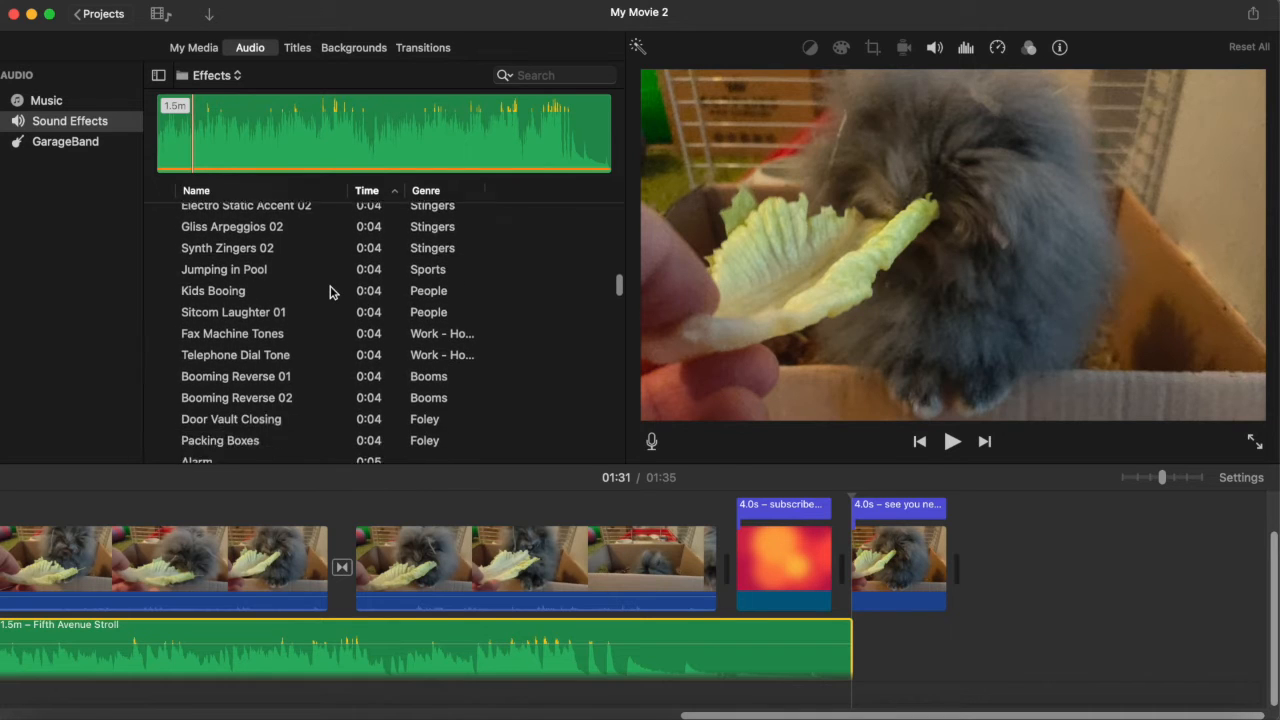
pyautogui.click(161, 363)
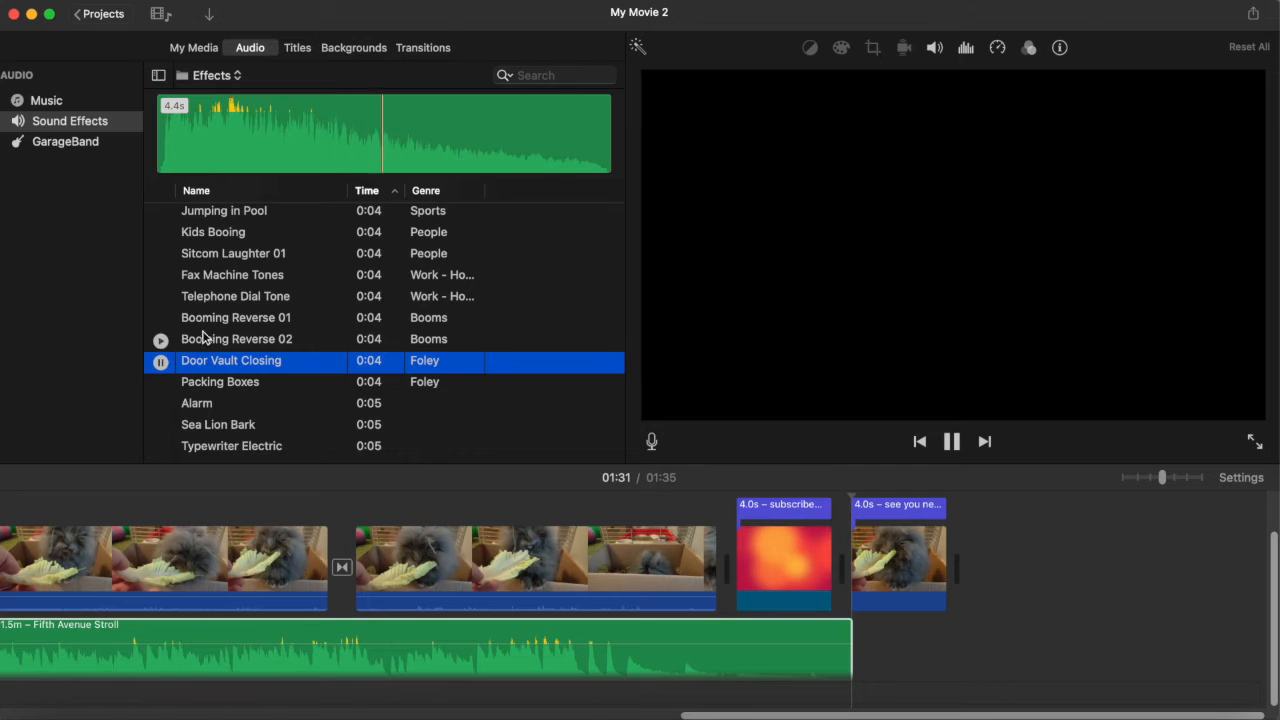
pyautogui.click(161, 256)
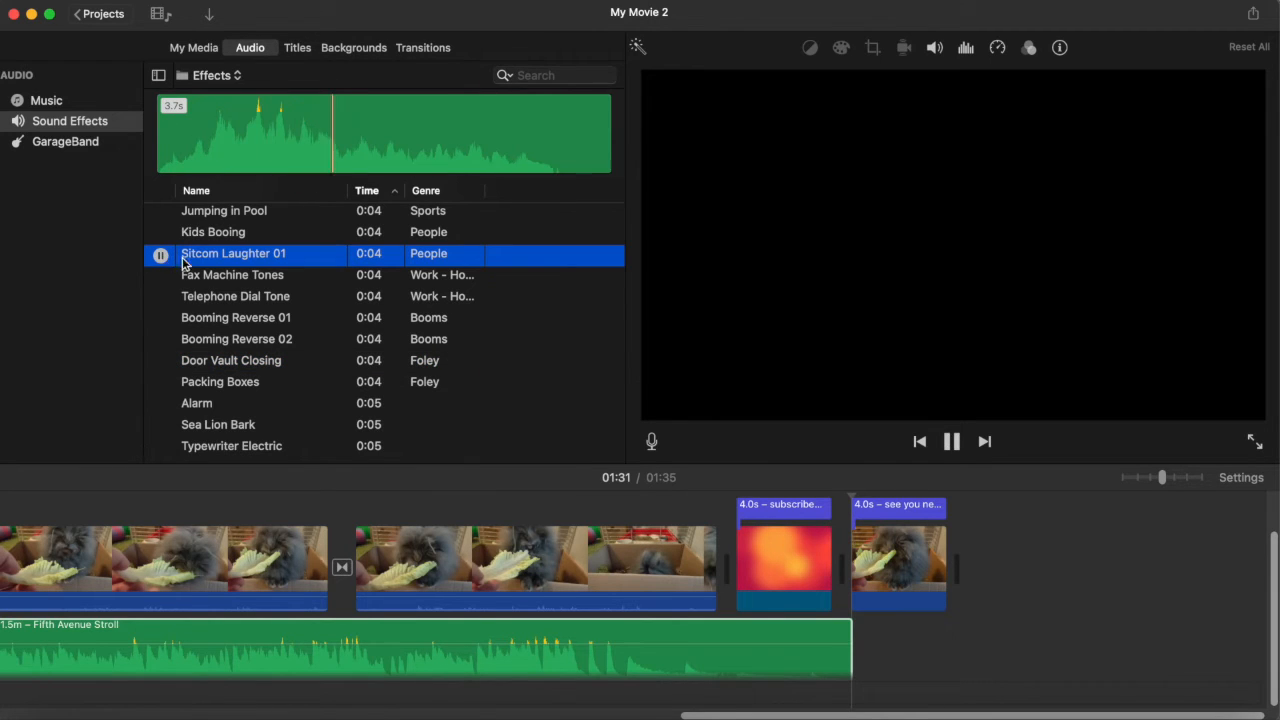
# - Audition the Jumping in Pool, Title Flange Sweep Hit and Soccer Kick 1 sound effects
pyautogui.scroll(2, 199, 266)
pyautogui.click(161, 244)
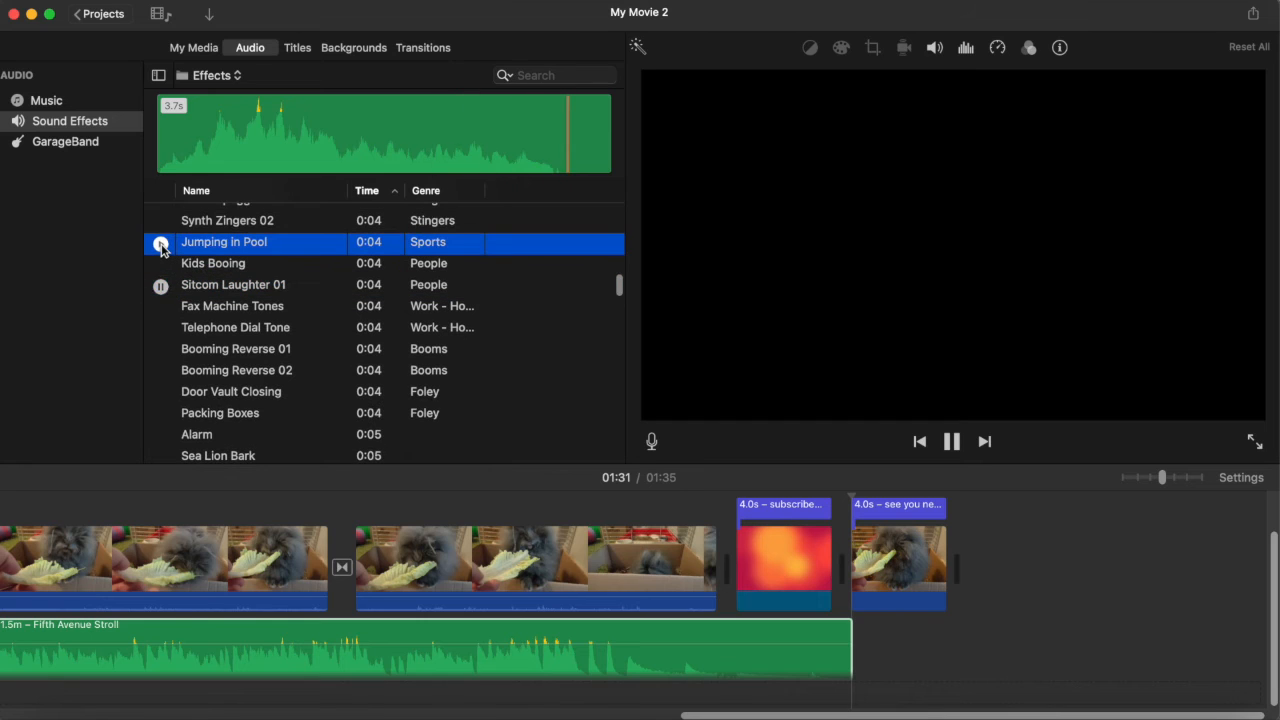
pyautogui.scroll(6, 220, 257)
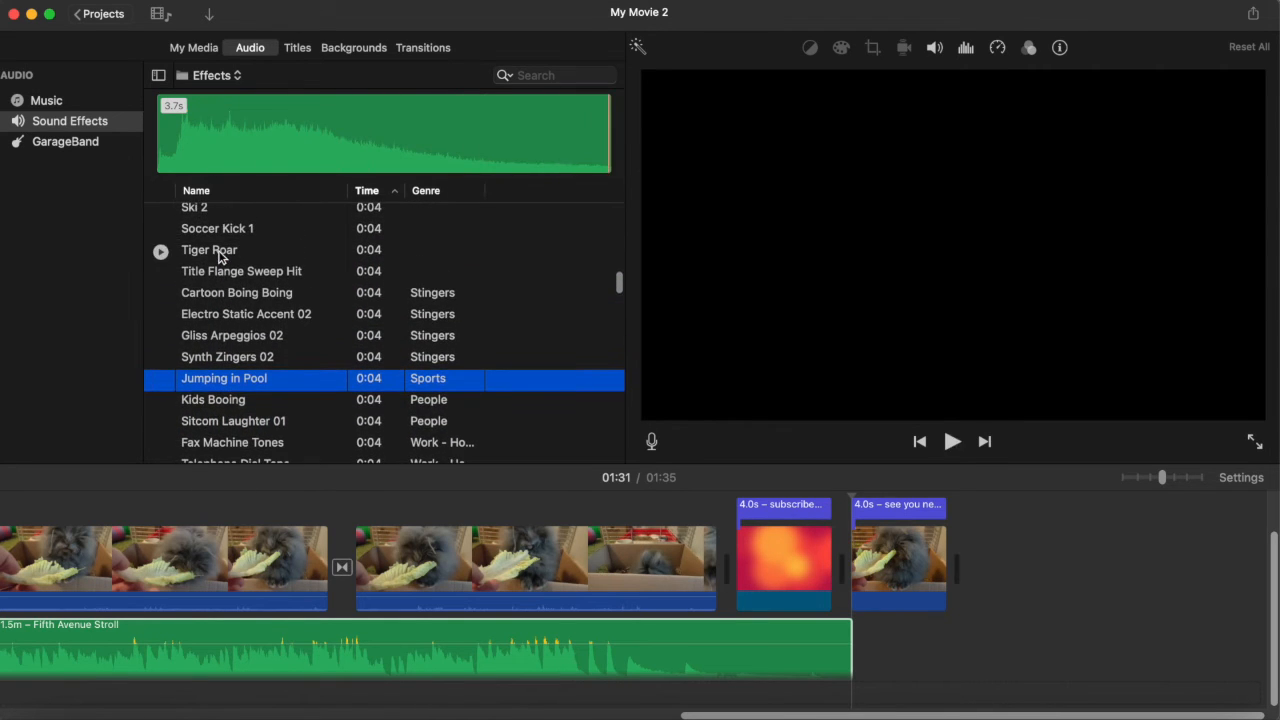
pyautogui.click(161, 274)
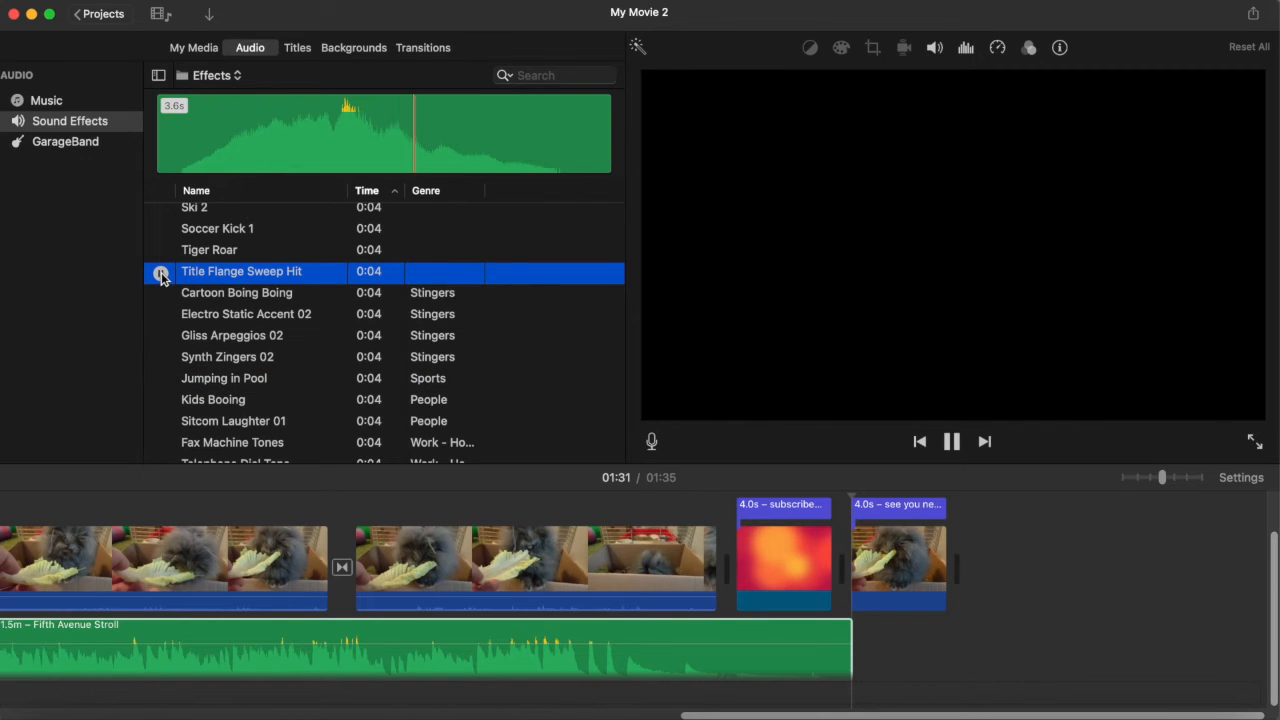
pyautogui.click(163, 234)
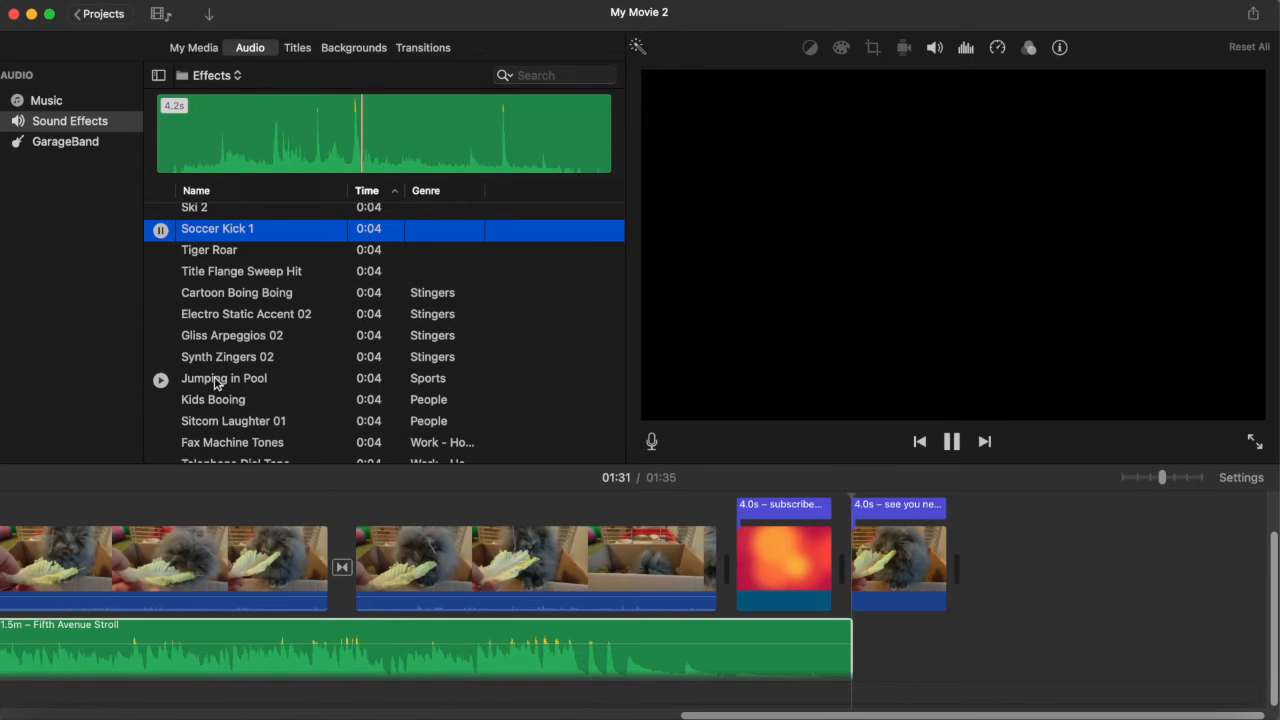
# - Add the Sitcom Laughter 01 effect beneath the closing lettuce photo and trim the Fifth Avenue Stroll jingle to end with the subscribe background
pyautogui.scroll(-5, 214, 383)
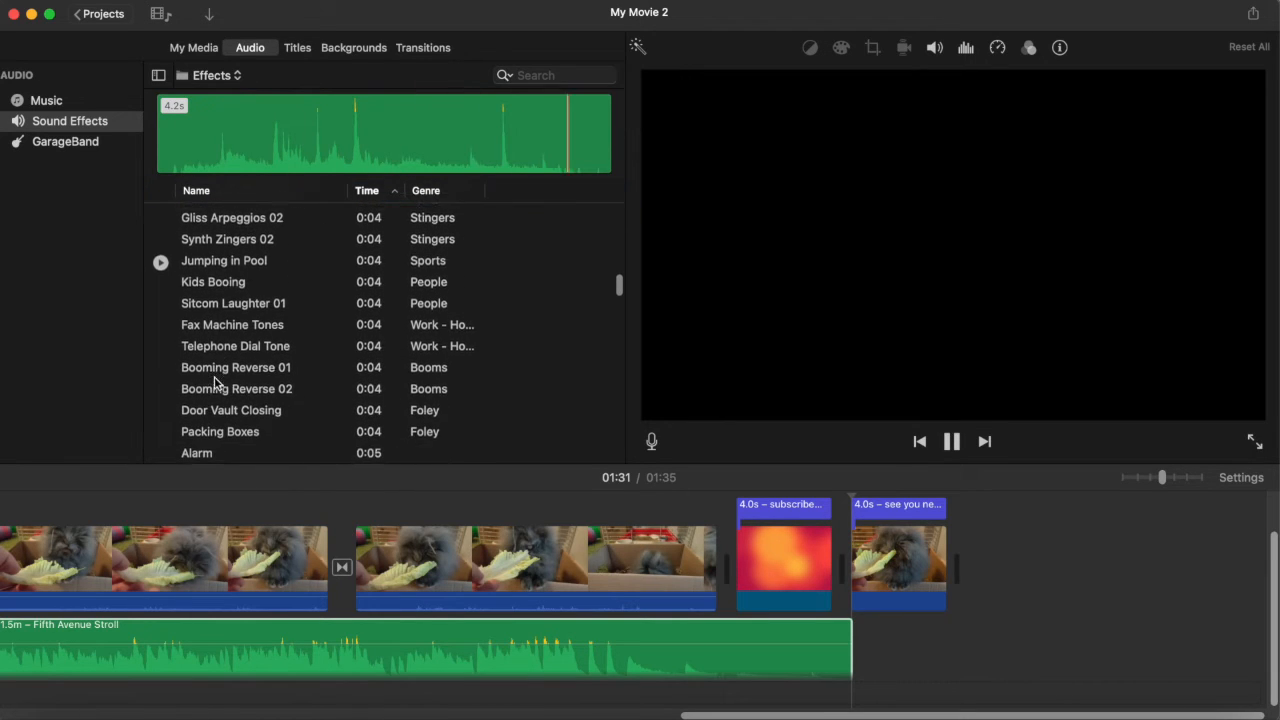
pyautogui.click(221, 304)
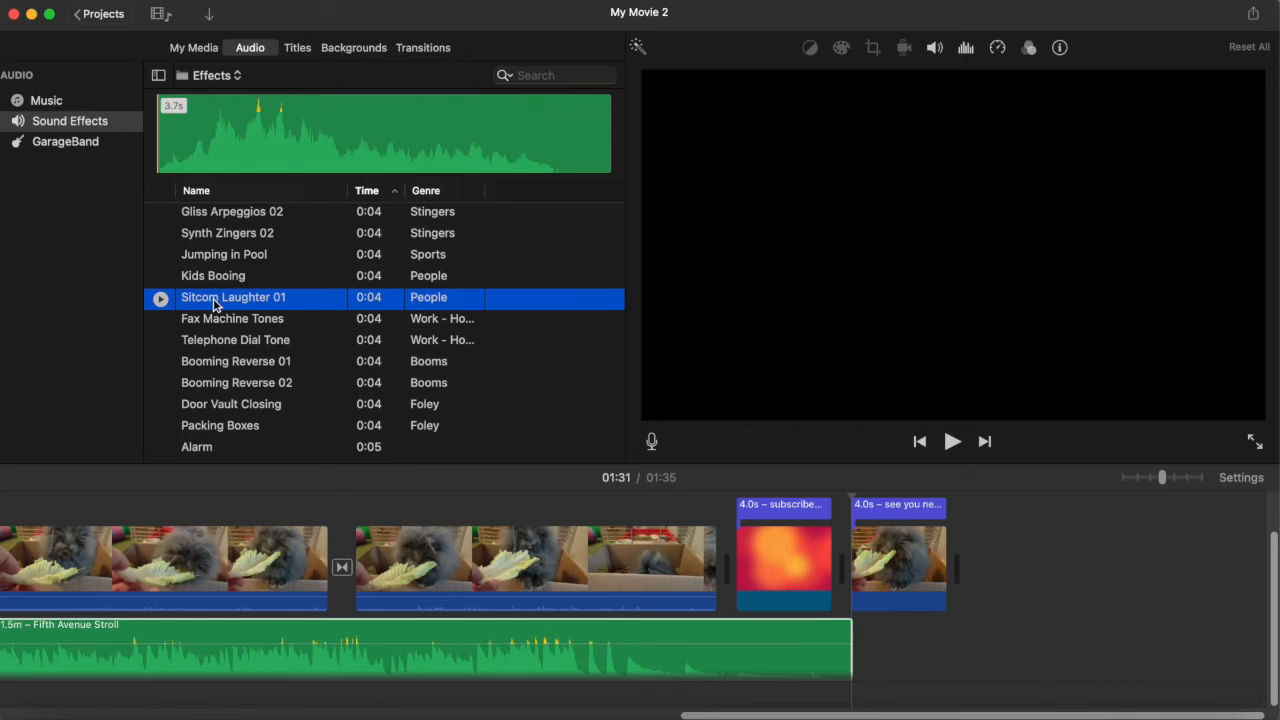
pyautogui.moveTo(244, 306); pyautogui.dragTo(834, 660)
pyautogui.scroll(-2, 834, 660)
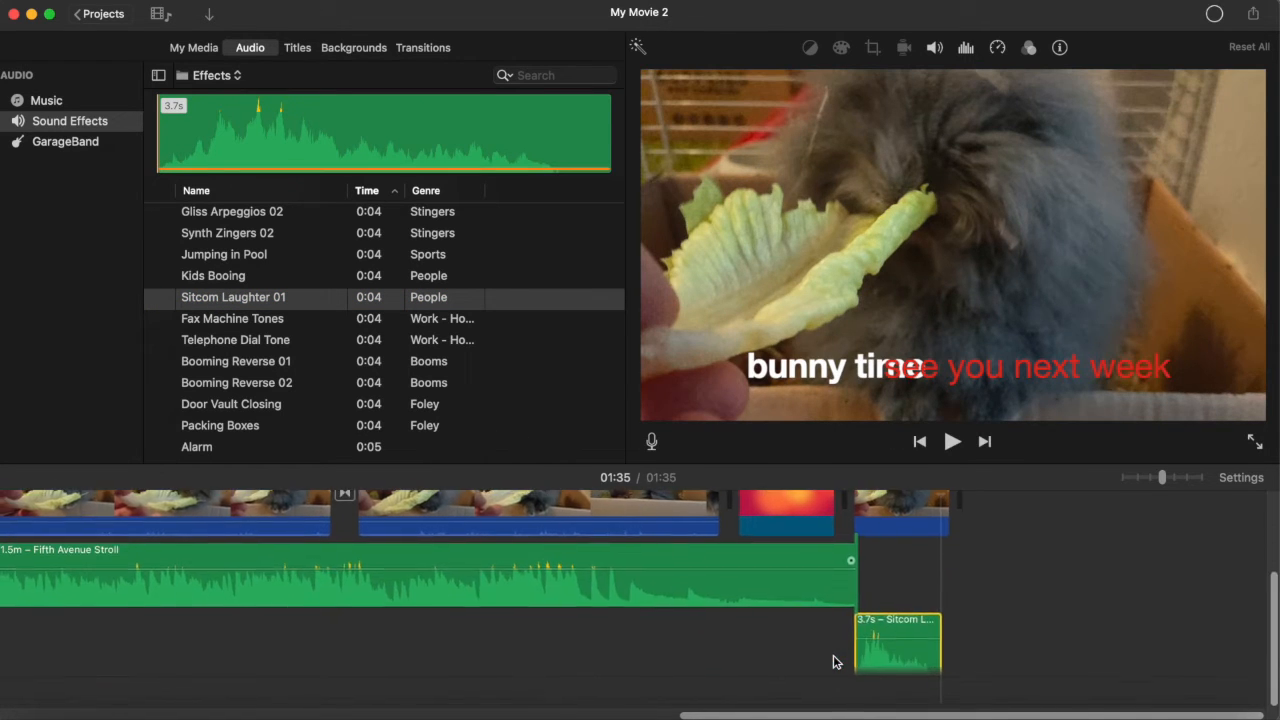
pyautogui.click(849, 602)
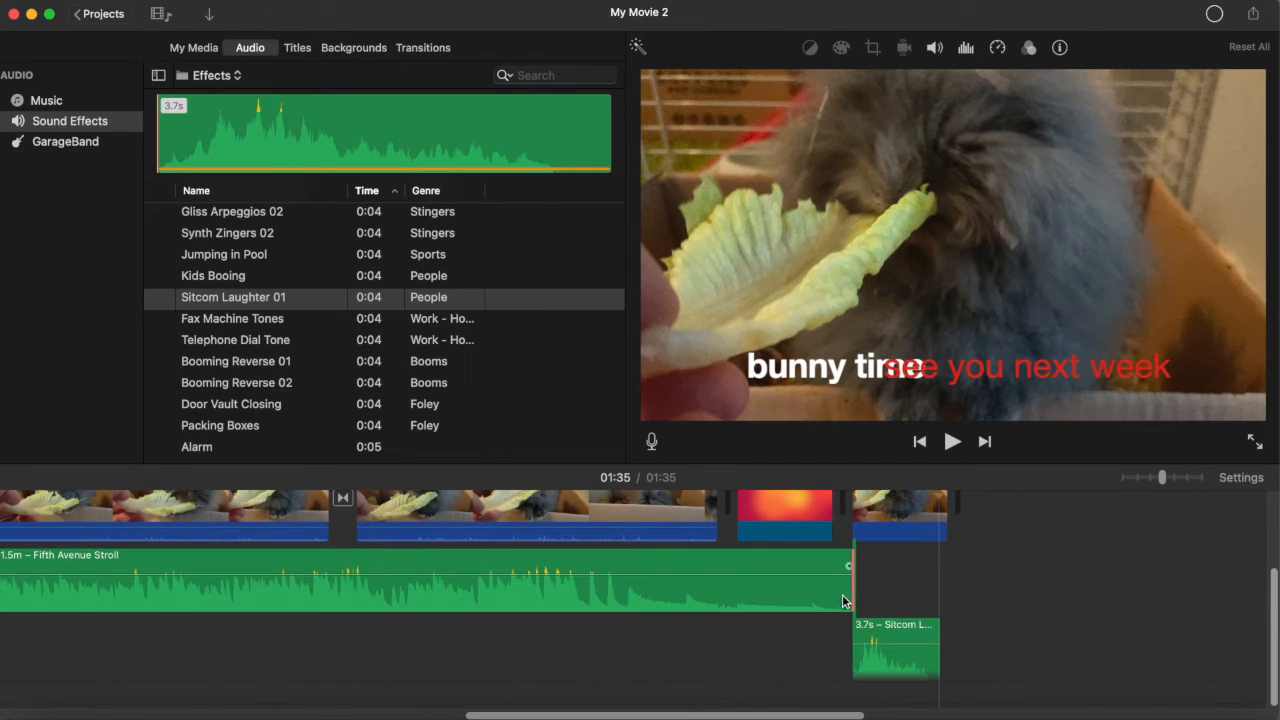
pyautogui.moveTo(846, 590); pyautogui.dragTo(825, 590)
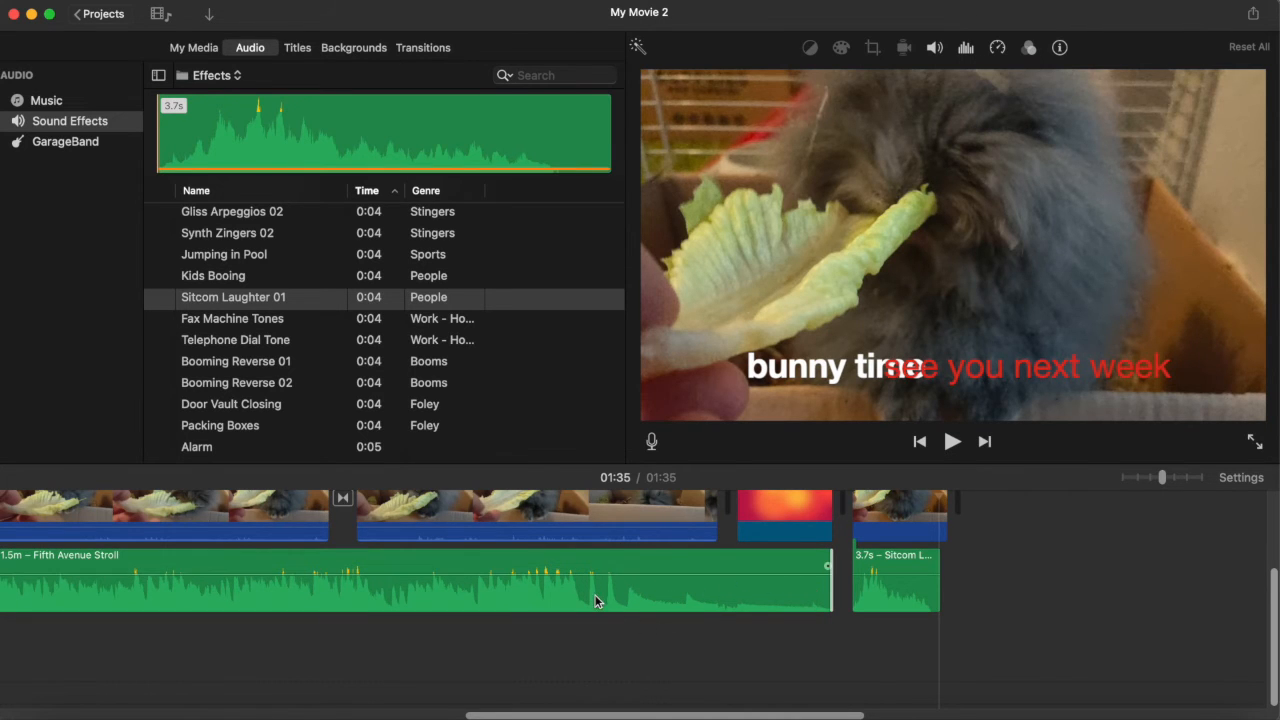
# - Play the whole movie from its start to the closing photo to review clips, titles, transitions and music
pyautogui.hscroll(-15, 595, 601)
pyautogui.scroll(2, 595, 601)
pyautogui.scroll(2, 595, 601)
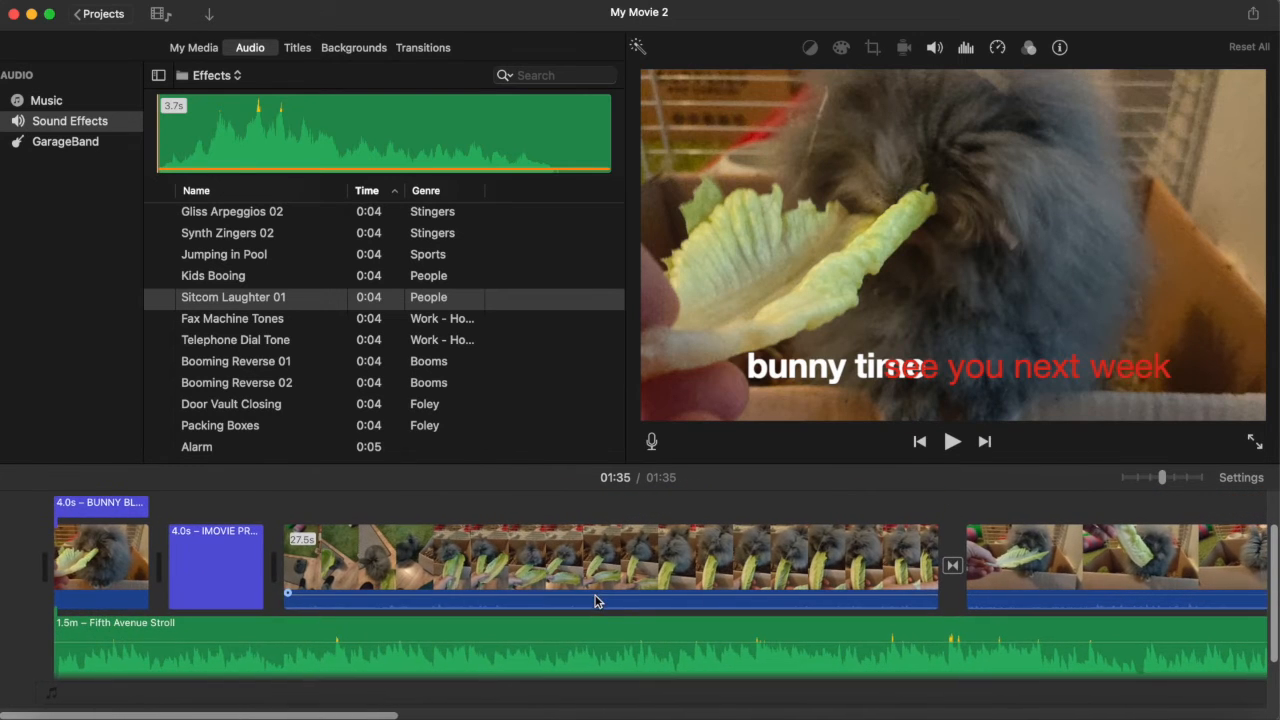
pyautogui.click(55, 492)
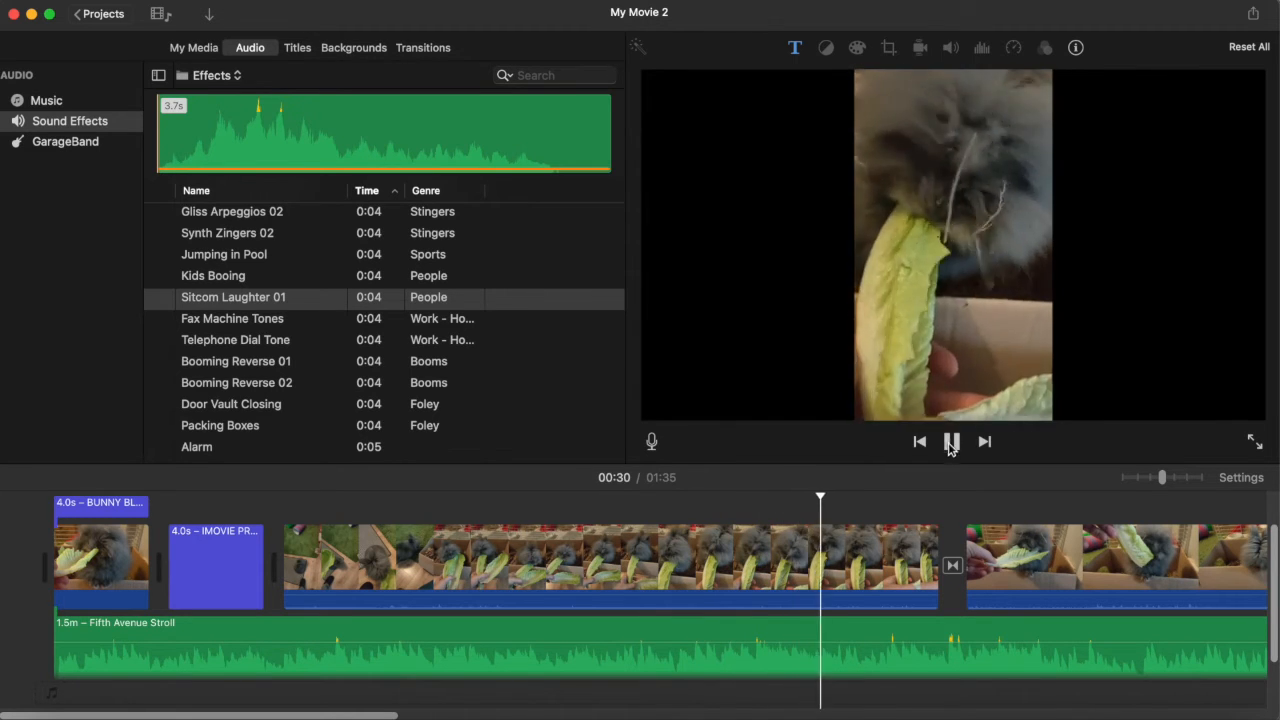
pyautogui.hscroll(5, 1038, 588)
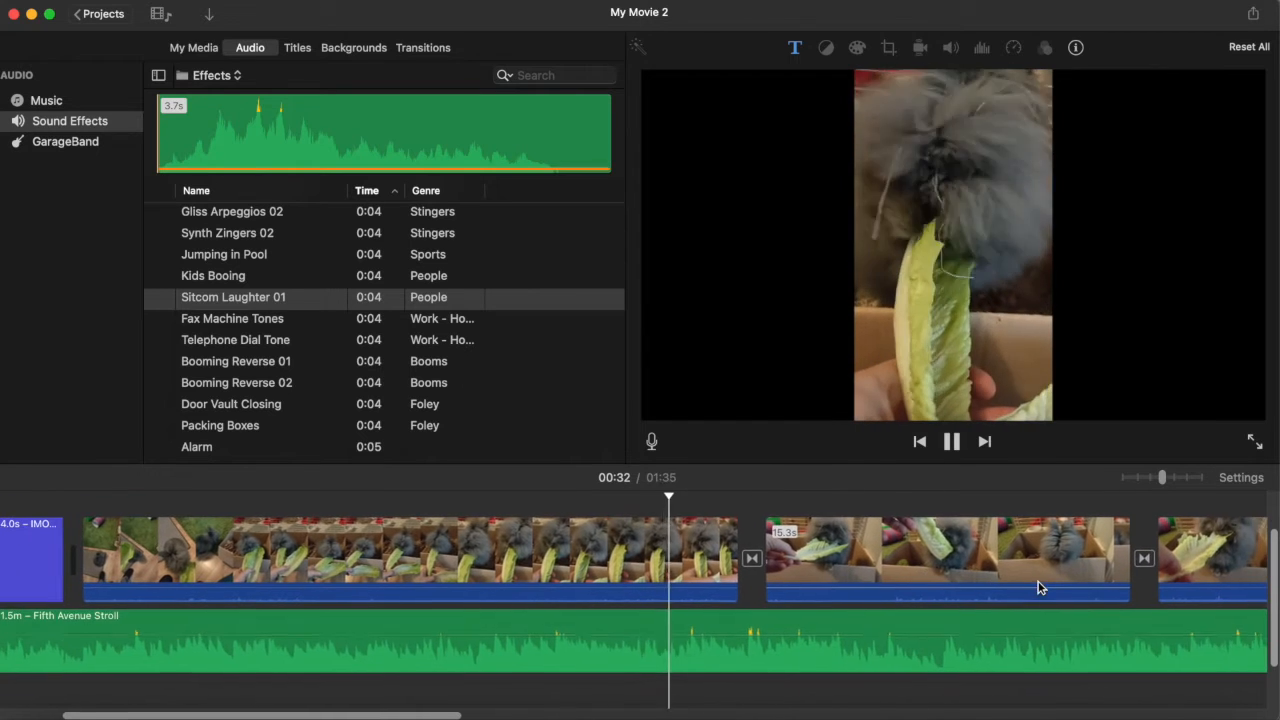
pyautogui.hscroll(6, 1038, 588)
pyautogui.scroll(-1, 1038, 588)
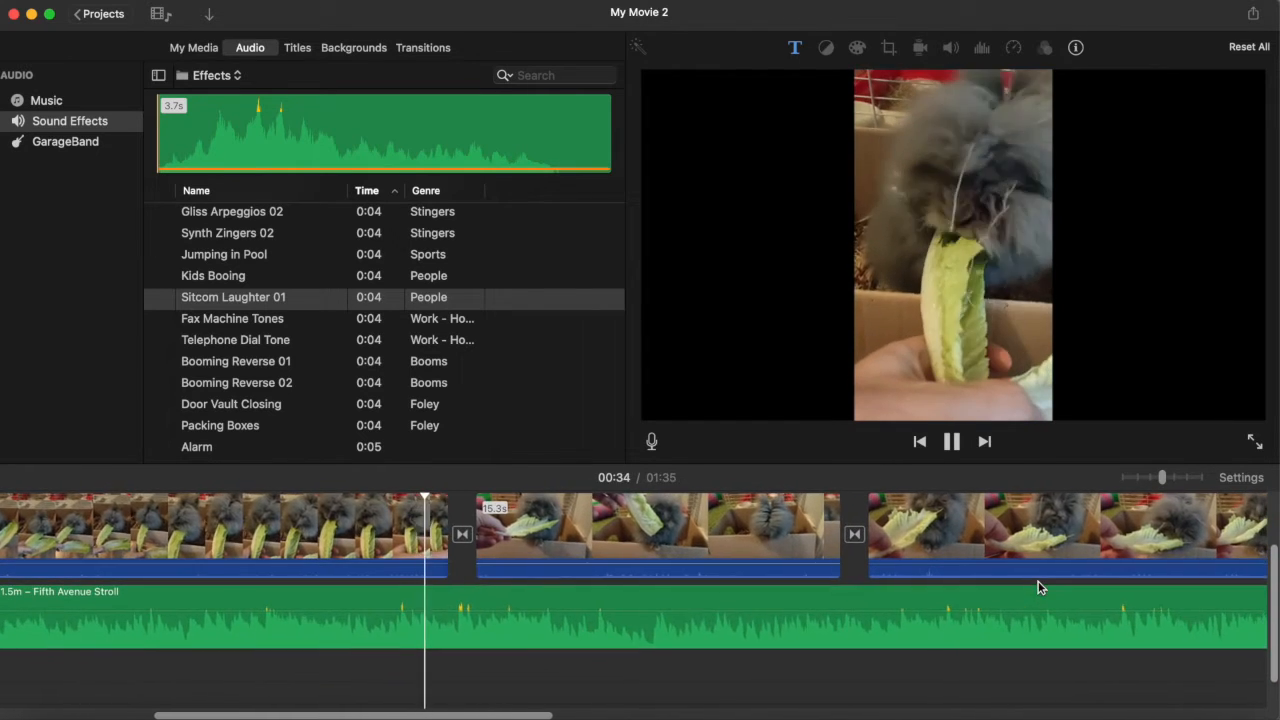
pyautogui.hscroll(7, 1038, 588)
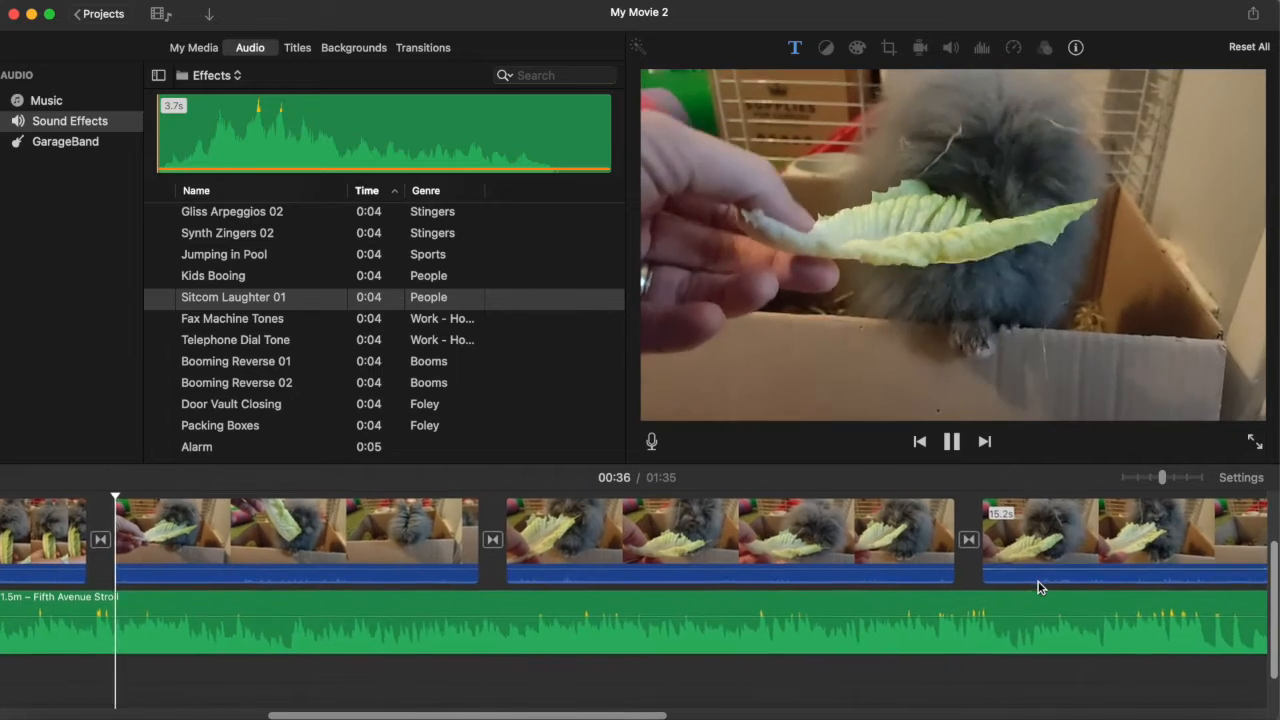
pyautogui.hscroll(1, 1038, 588)
pyautogui.scroll(1, 1038, 588)
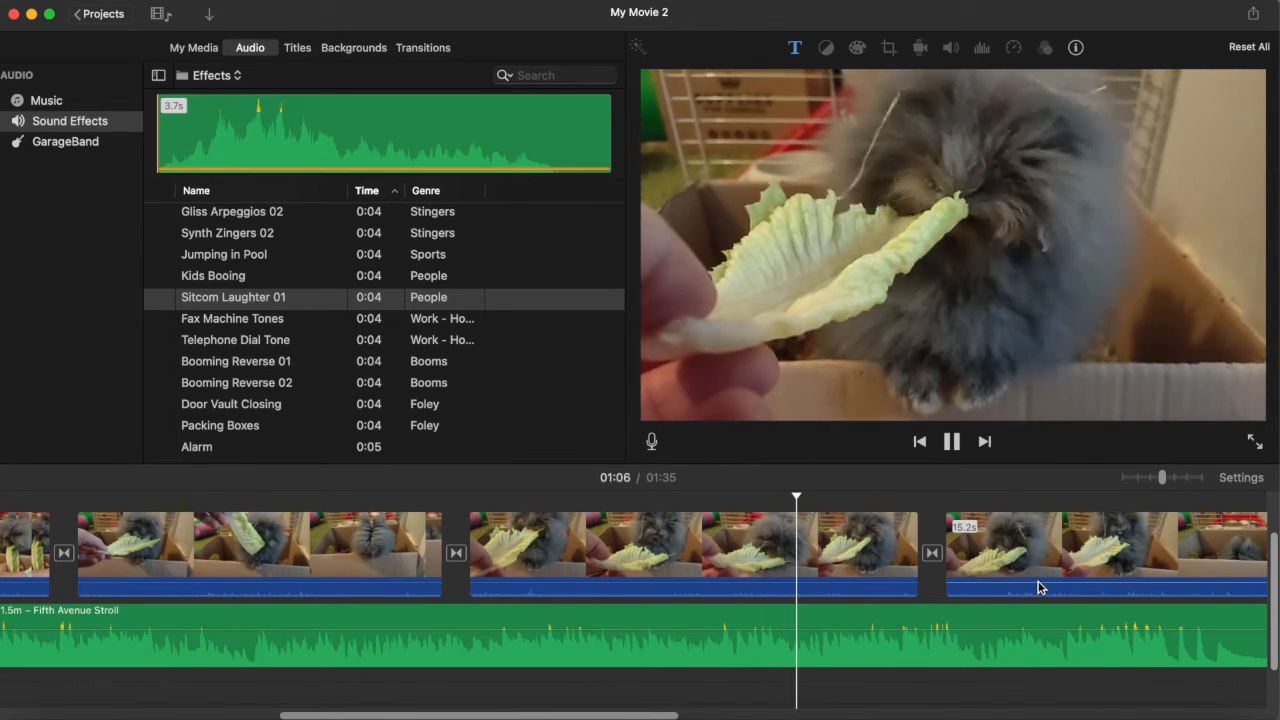
pyautogui.hscroll(5, 1090, 570)
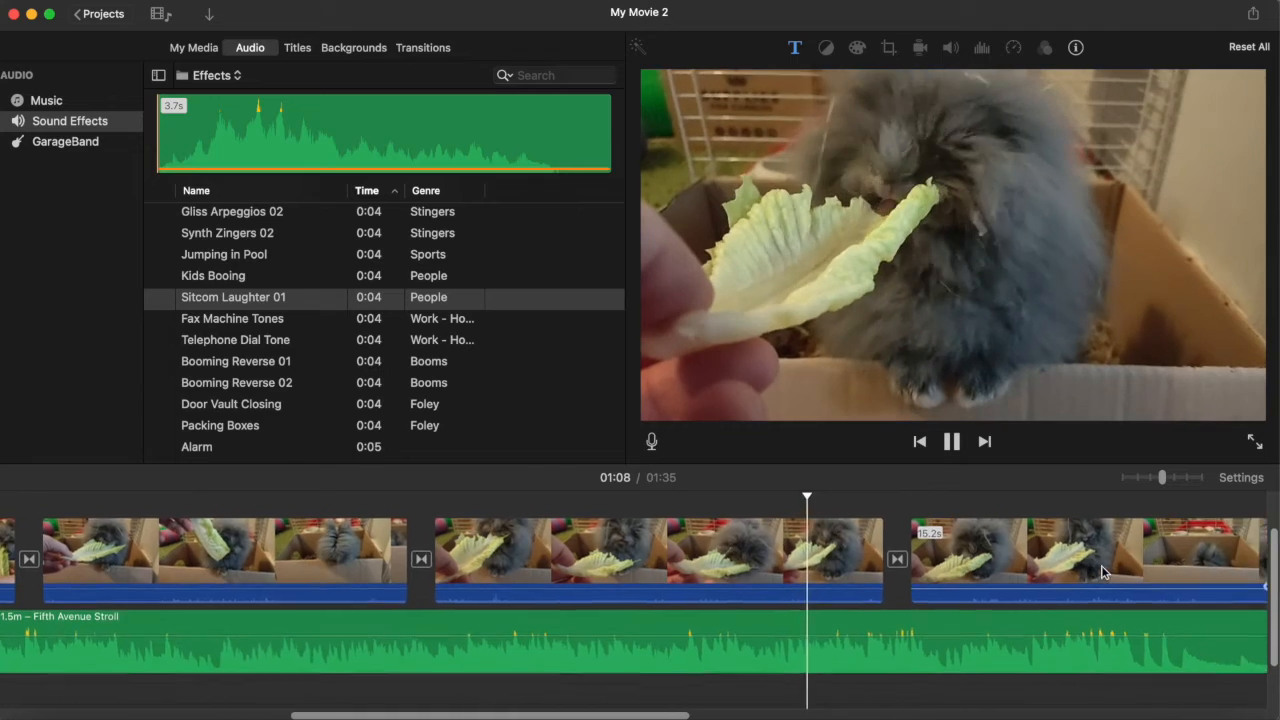
pyautogui.hscroll(3, 1101, 572)
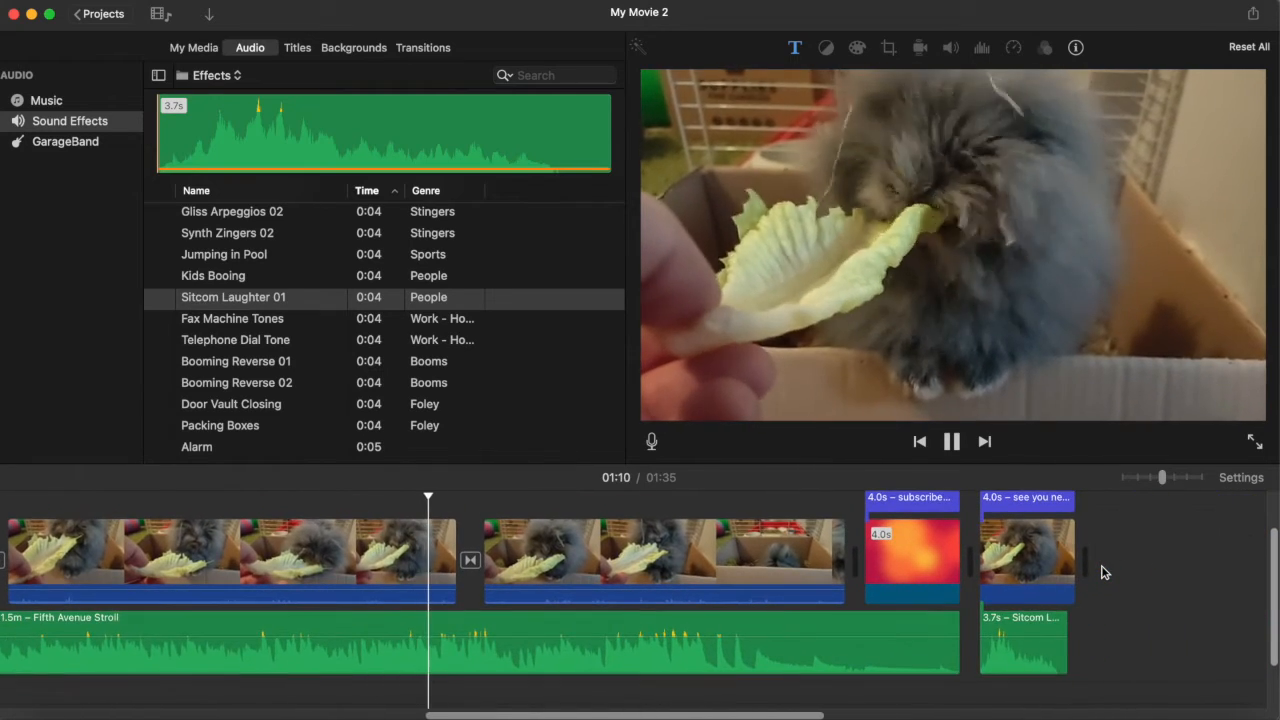
pyautogui.hscroll(2, 1101, 572)
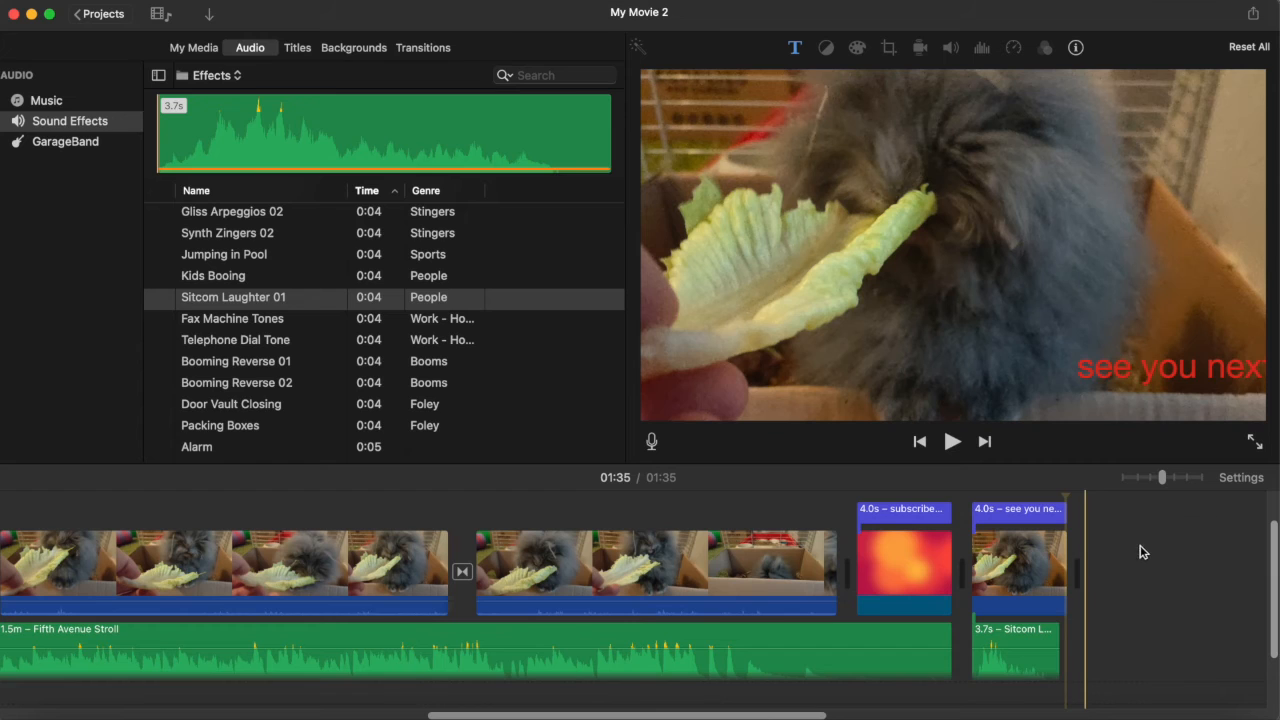
# - Set up a file export of the movie titled "imovie bunny blue" at 720p 60 resolution
pyautogui.click(1253, 15)
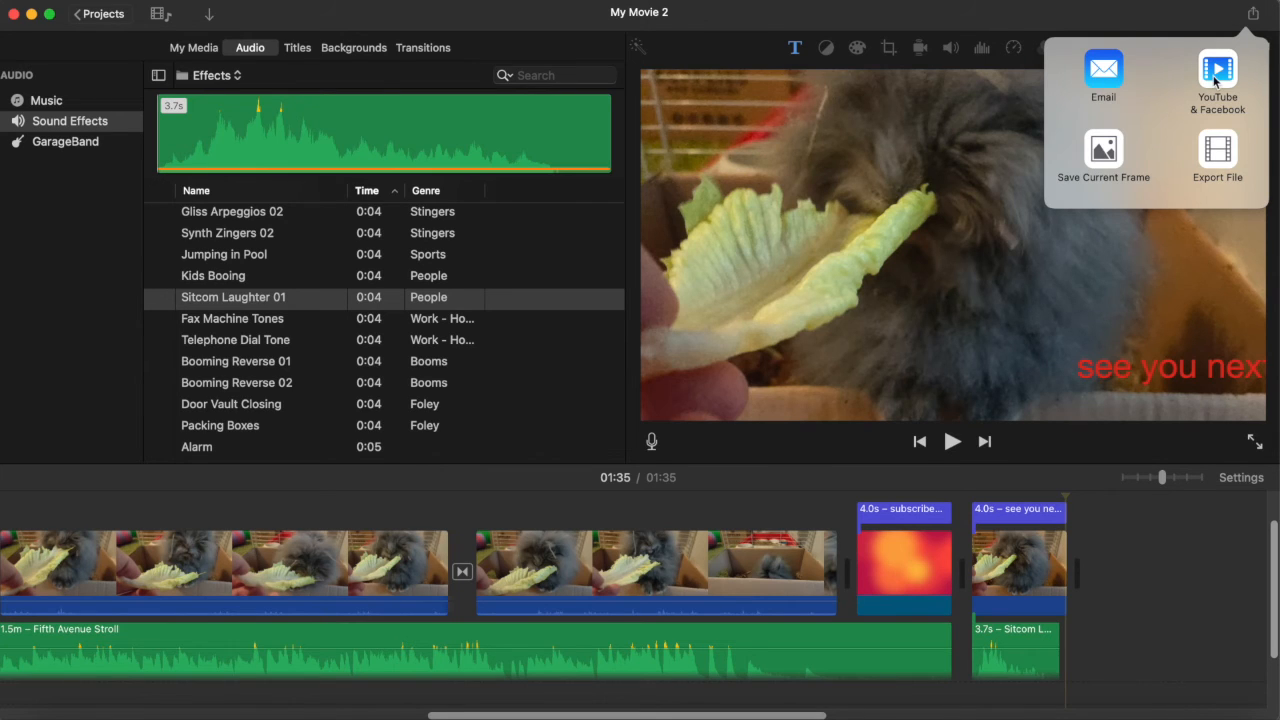
pyautogui.click(1218, 160)
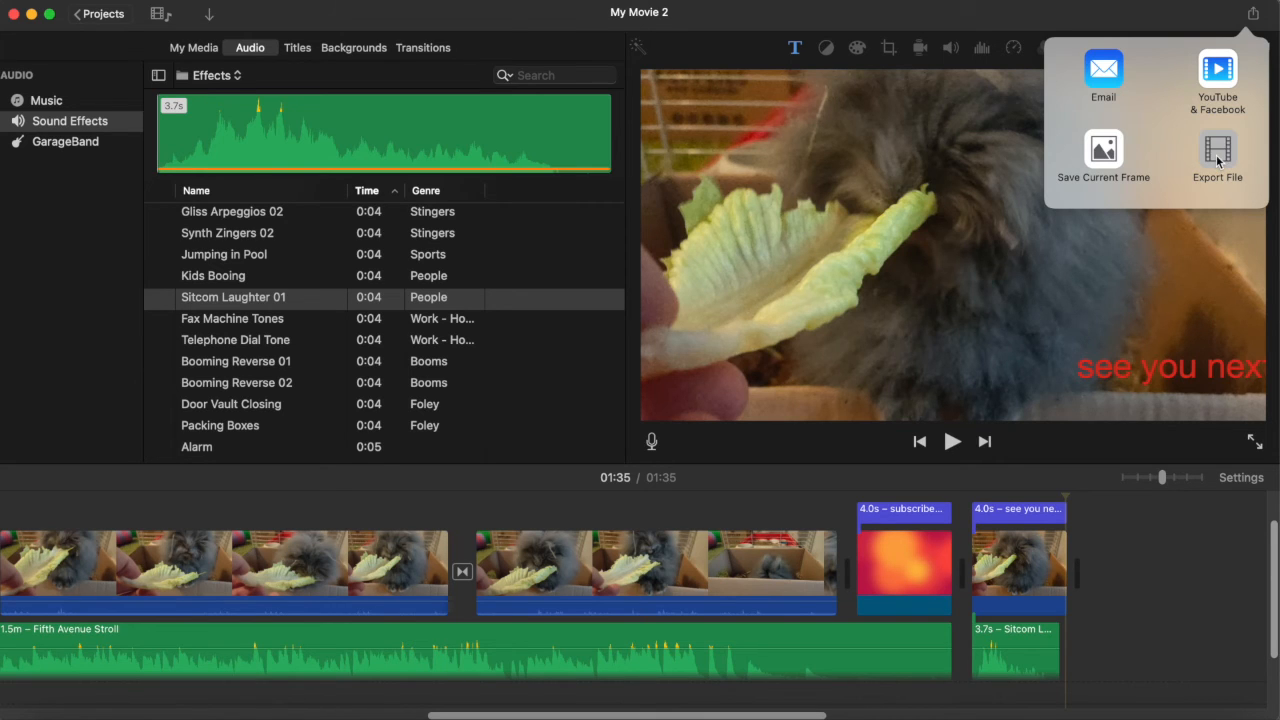
pyautogui.click(709, 141)
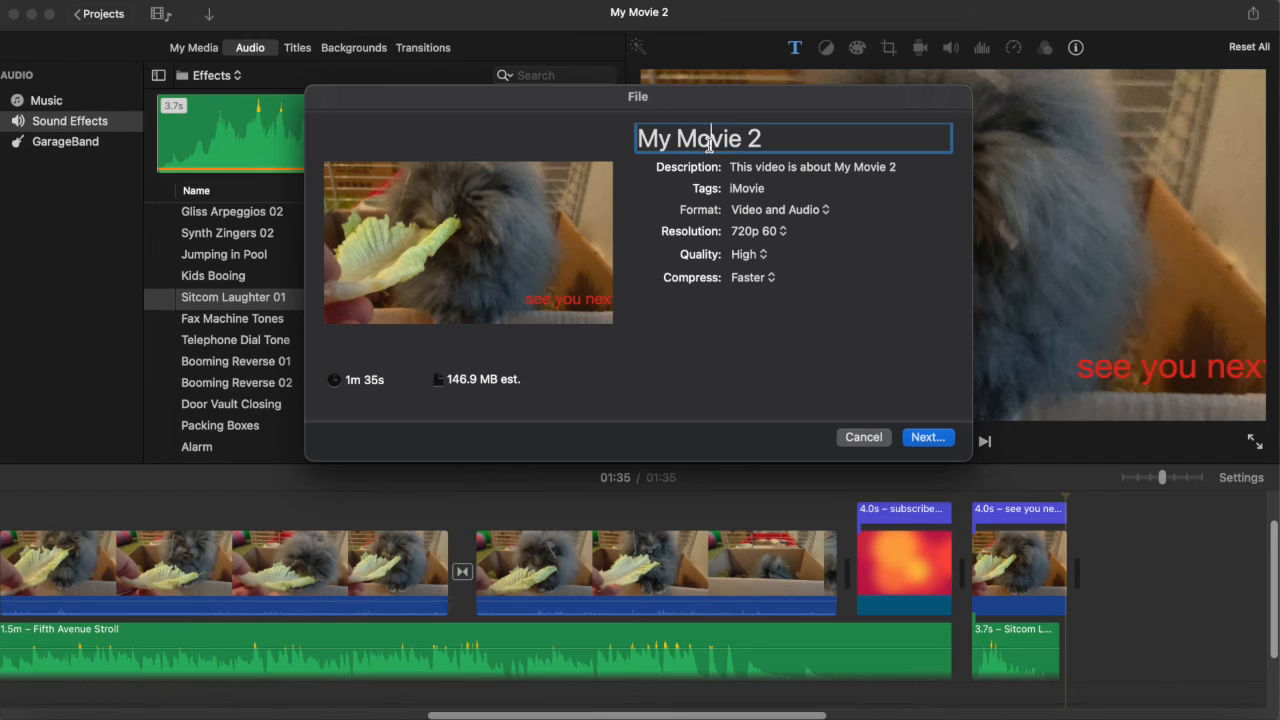
pyautogui.tripleClick(709, 141)
pyautogui.press('BackSpace')
pyautogui.write('im')
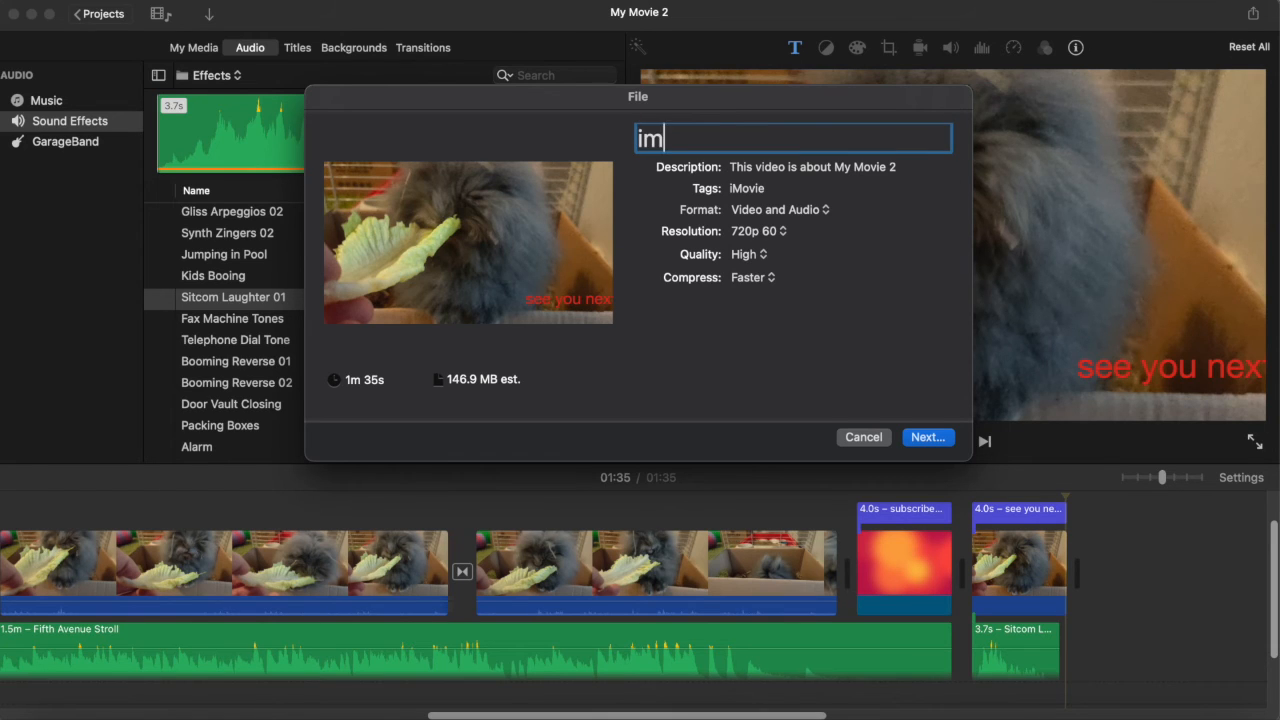
pyautogui.write('ovie bunn')
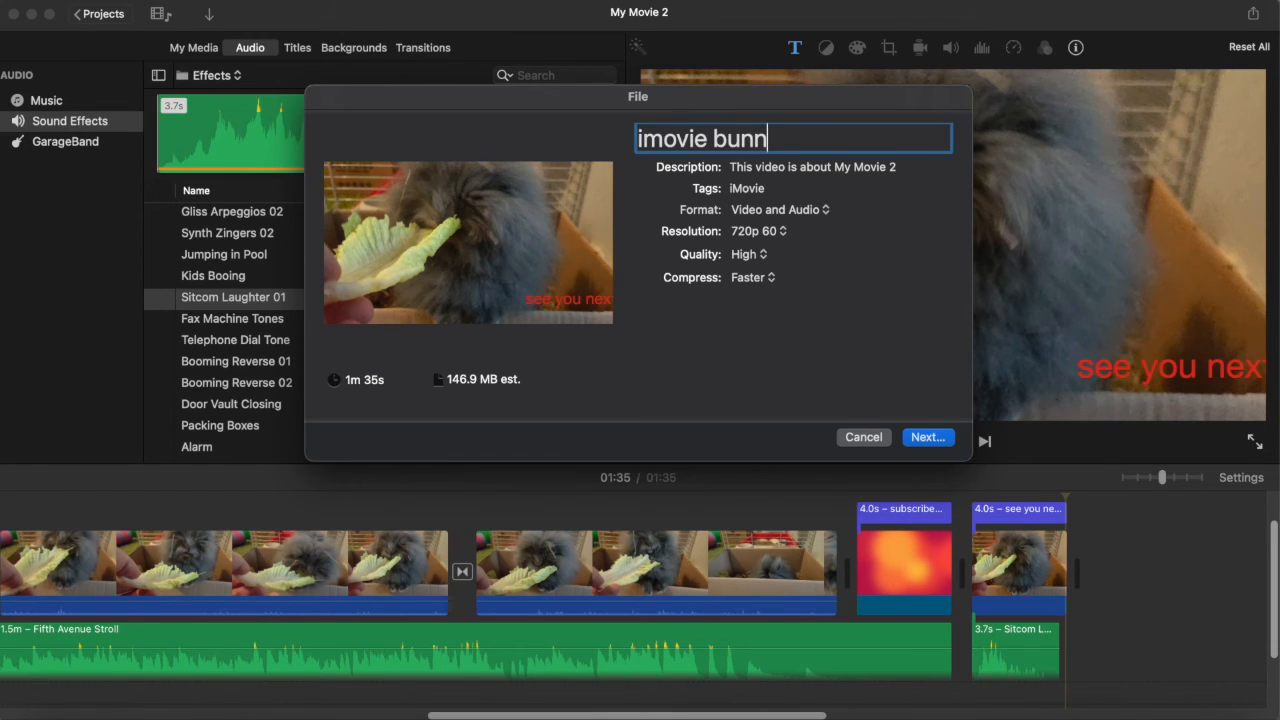
pyautogui.write('y blue')
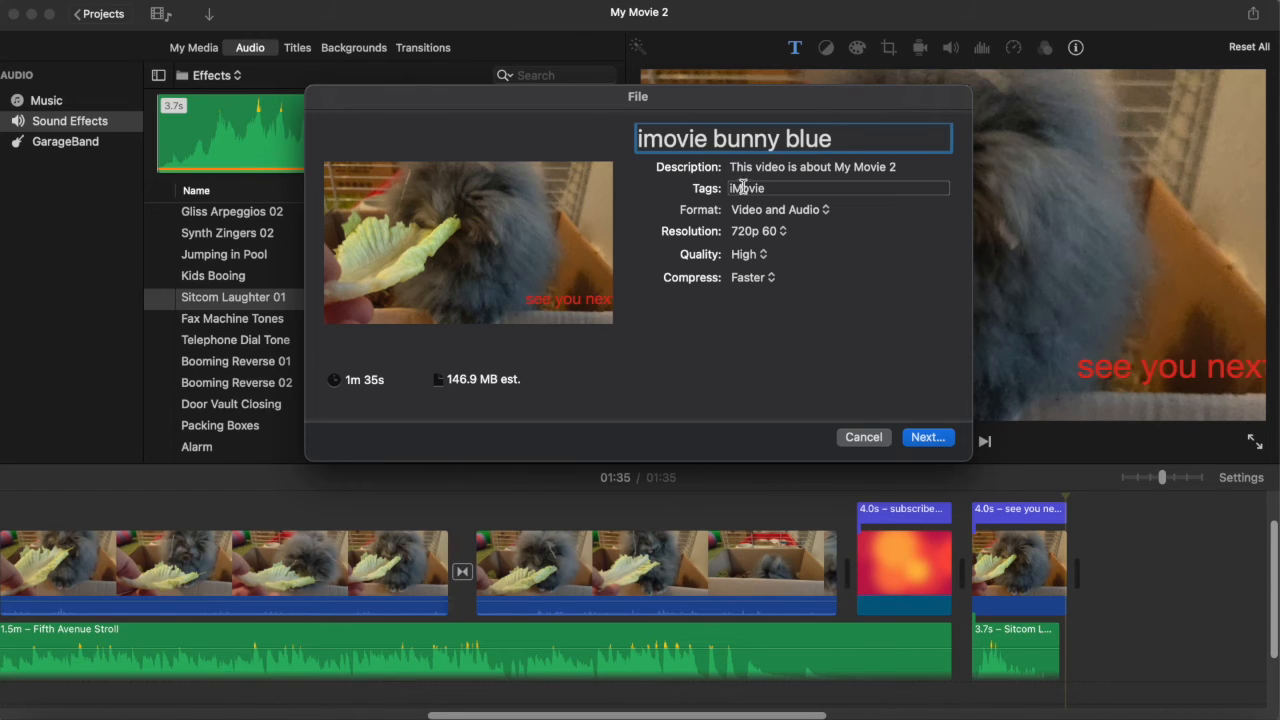
pyautogui.click(785, 237)
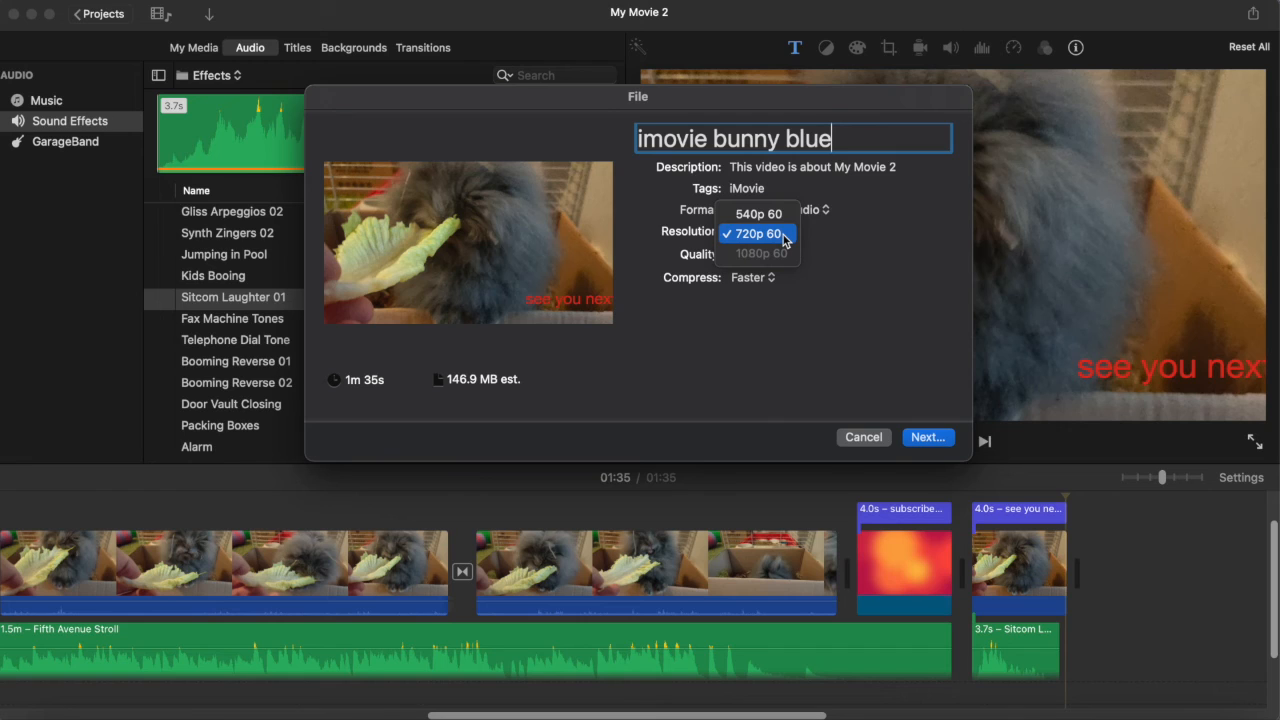
pyautogui.click(785, 237)
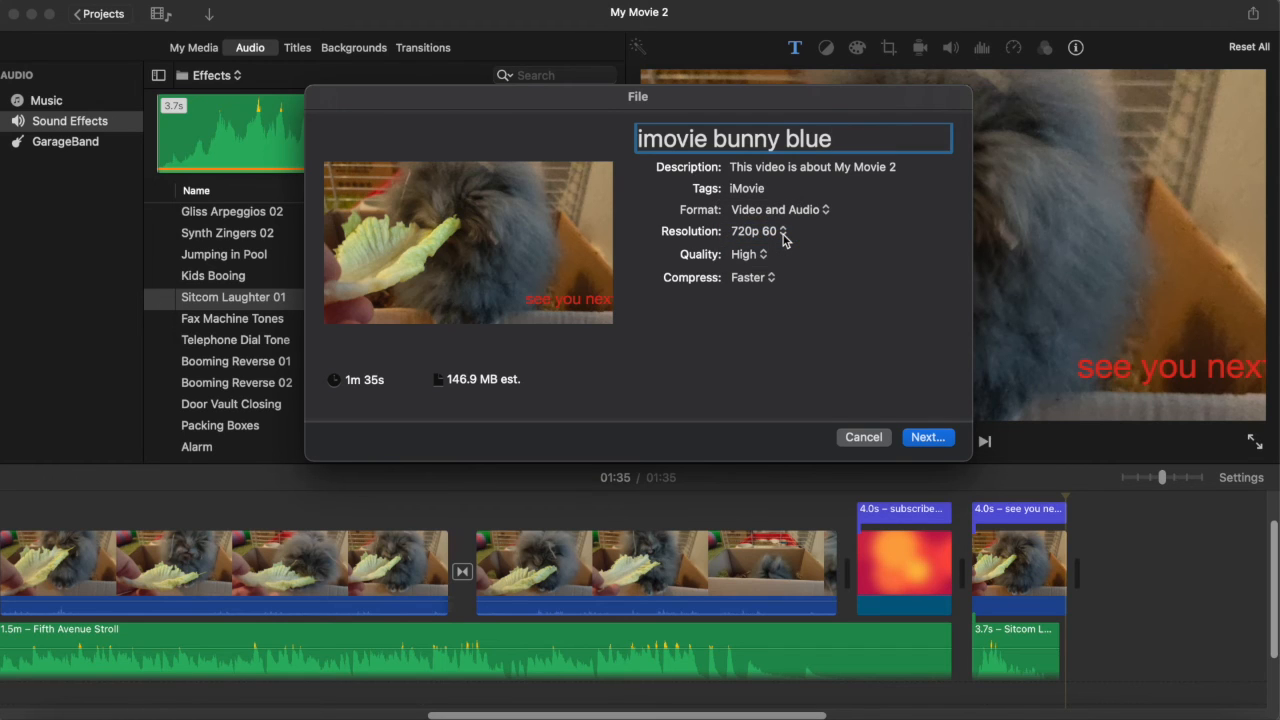
# - Set the file export to 540p 60 resolution and Medium quality, and save it as imovie bunny blue.mp4 in Downloads
pyautogui.click(785, 237)
pyautogui.click(777, 211)
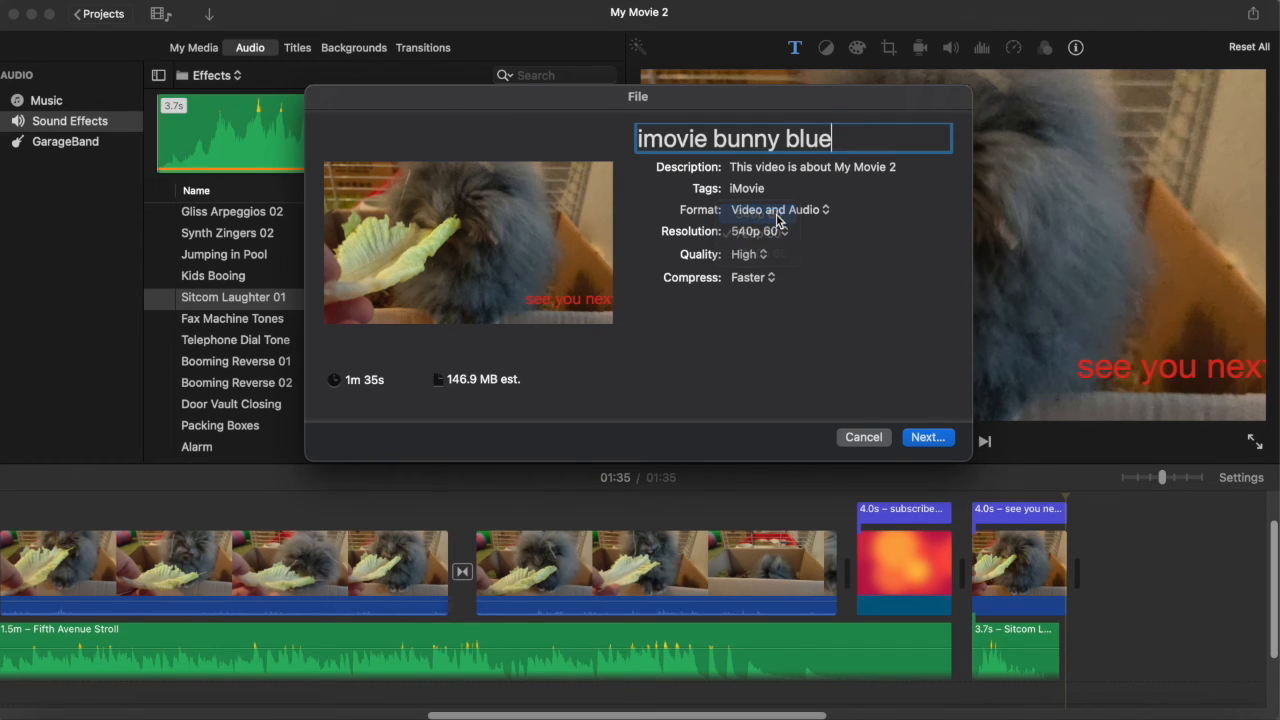
pyautogui.click(767, 257)
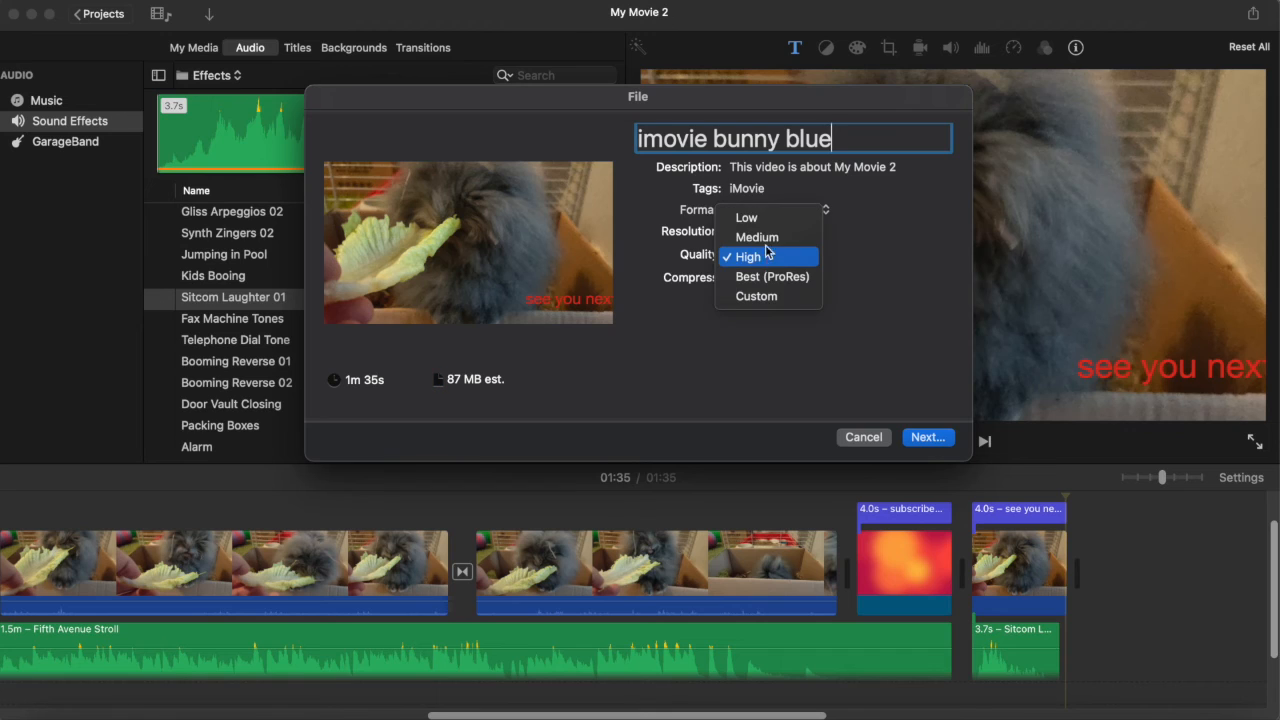
pyautogui.click(757, 237)
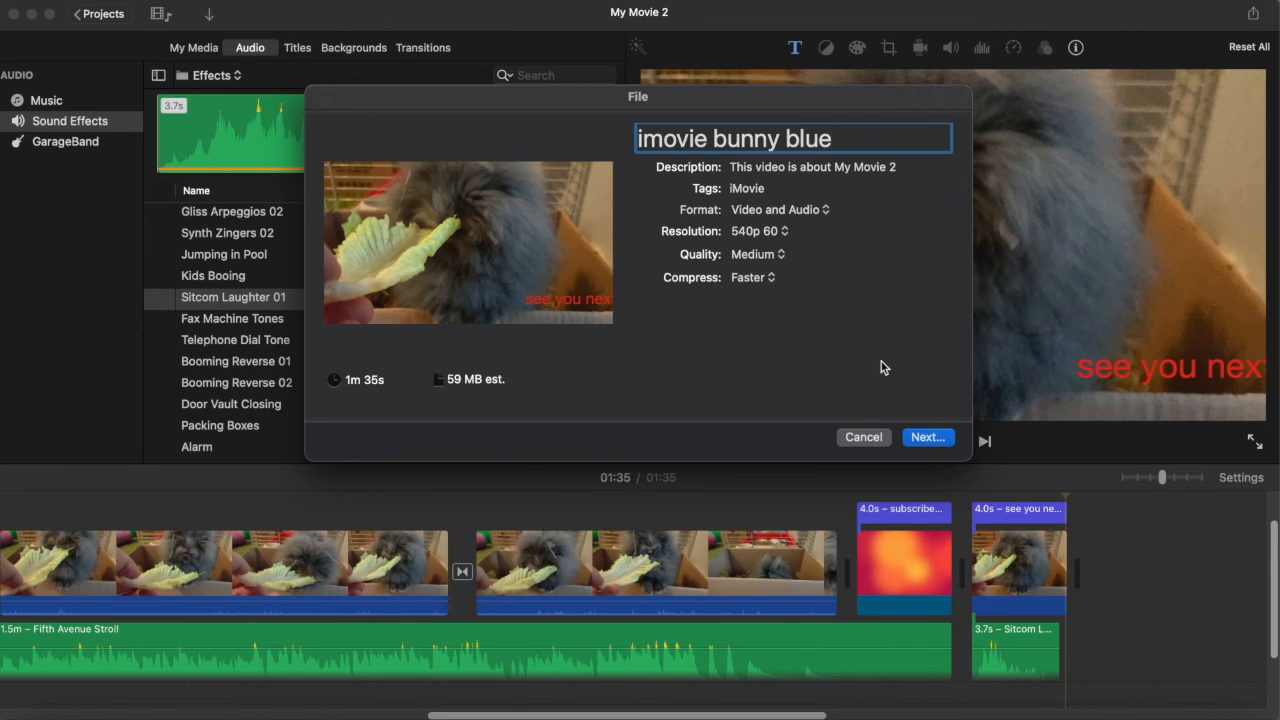
pyautogui.click(927, 439)
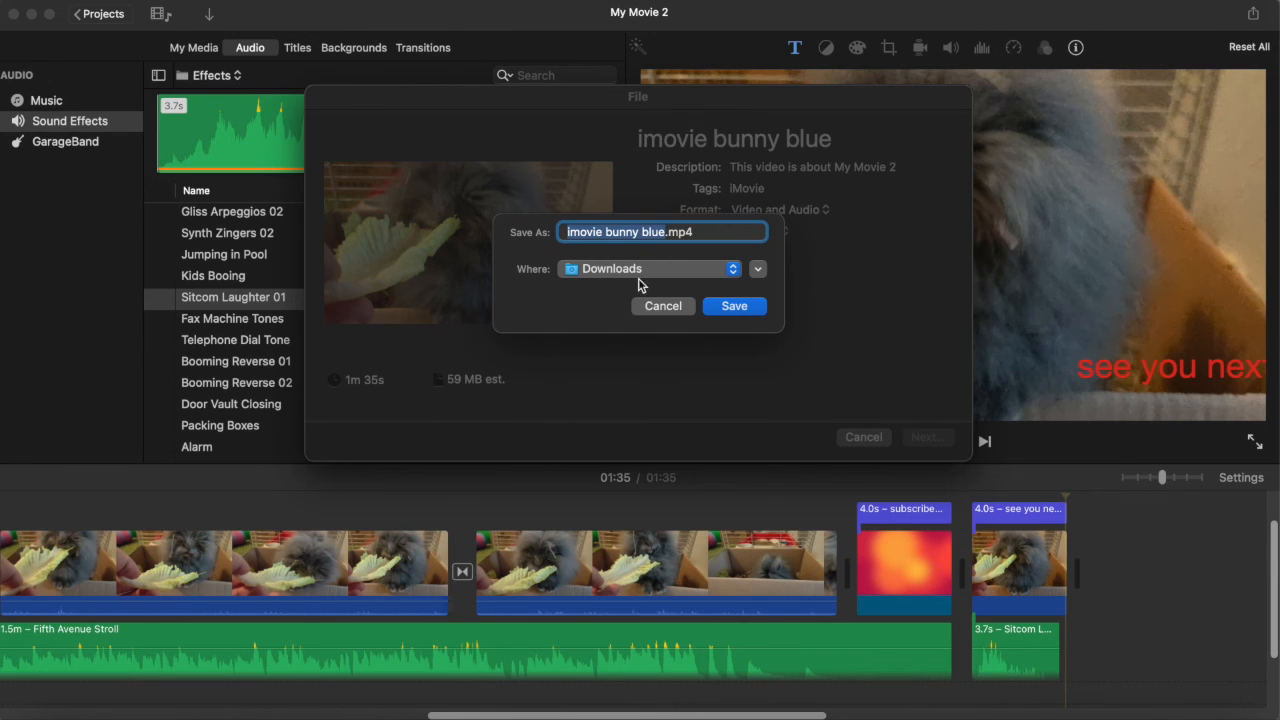
pyautogui.click(734, 306)
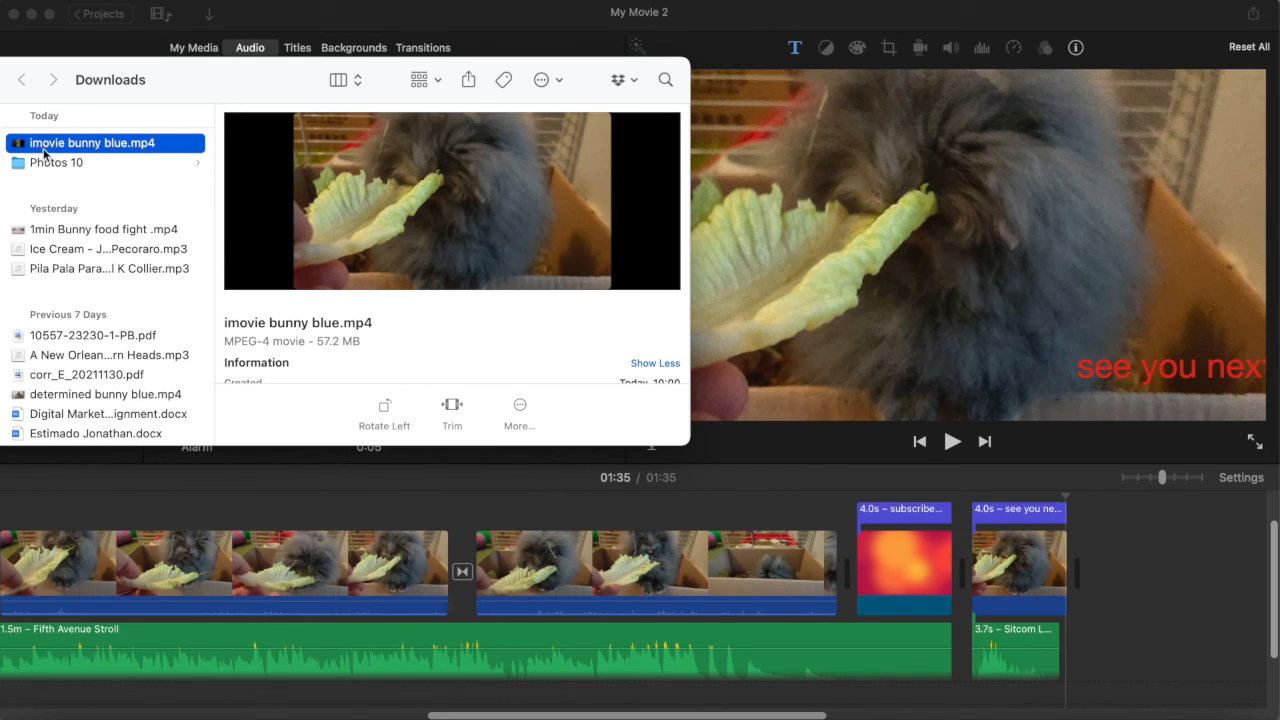
# - Play the exported imovie bunny blue.mp4 in the Finder preview of the Downloads folder
pyautogui.moveTo(450, 200)
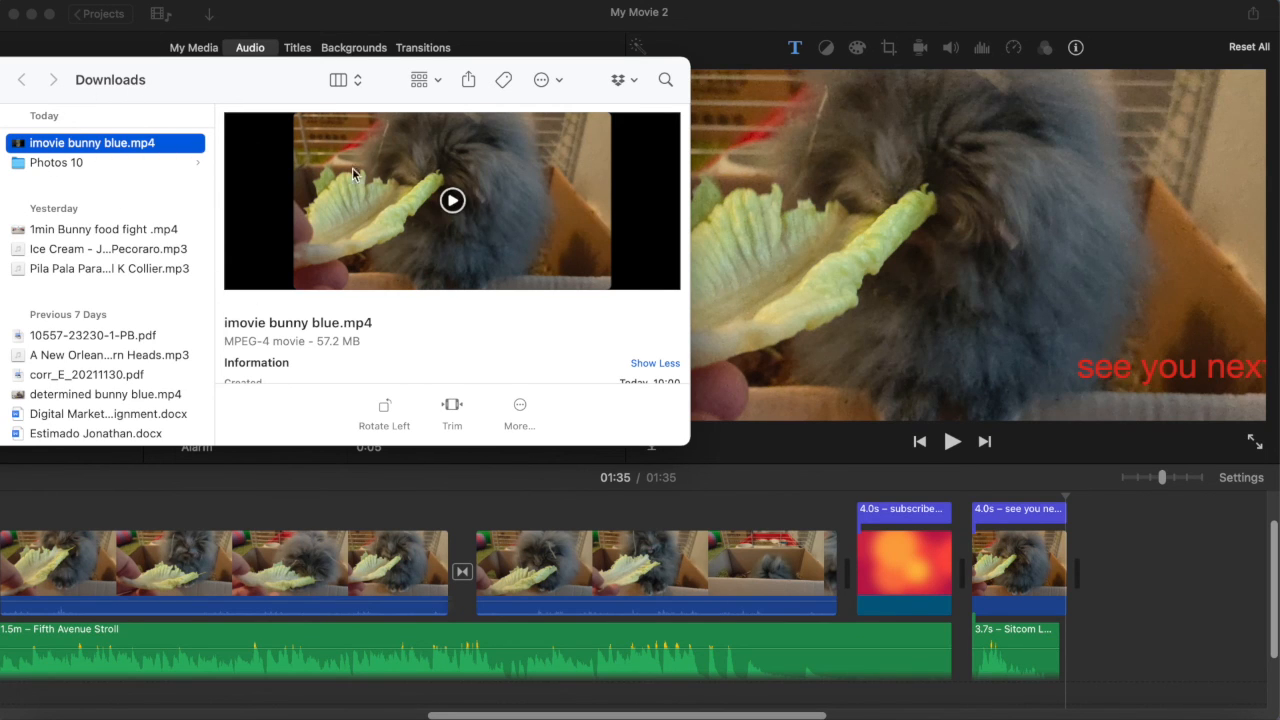
pyautogui.click(452, 201)
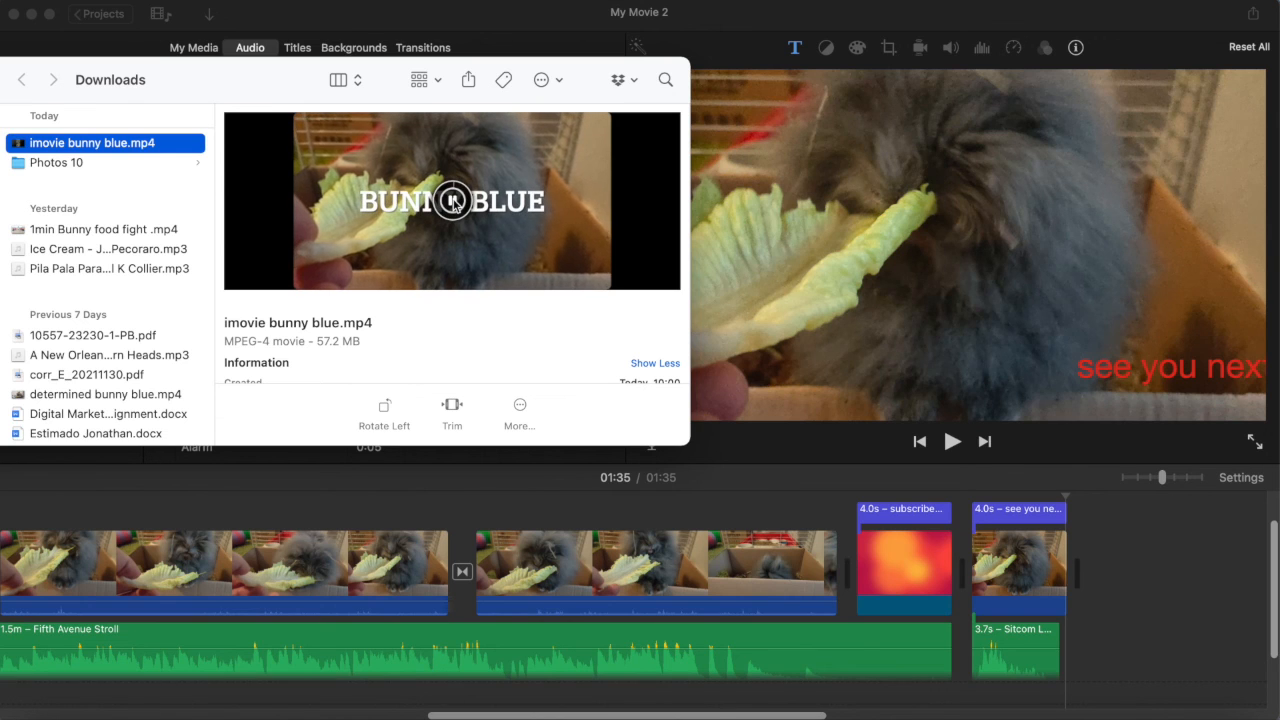